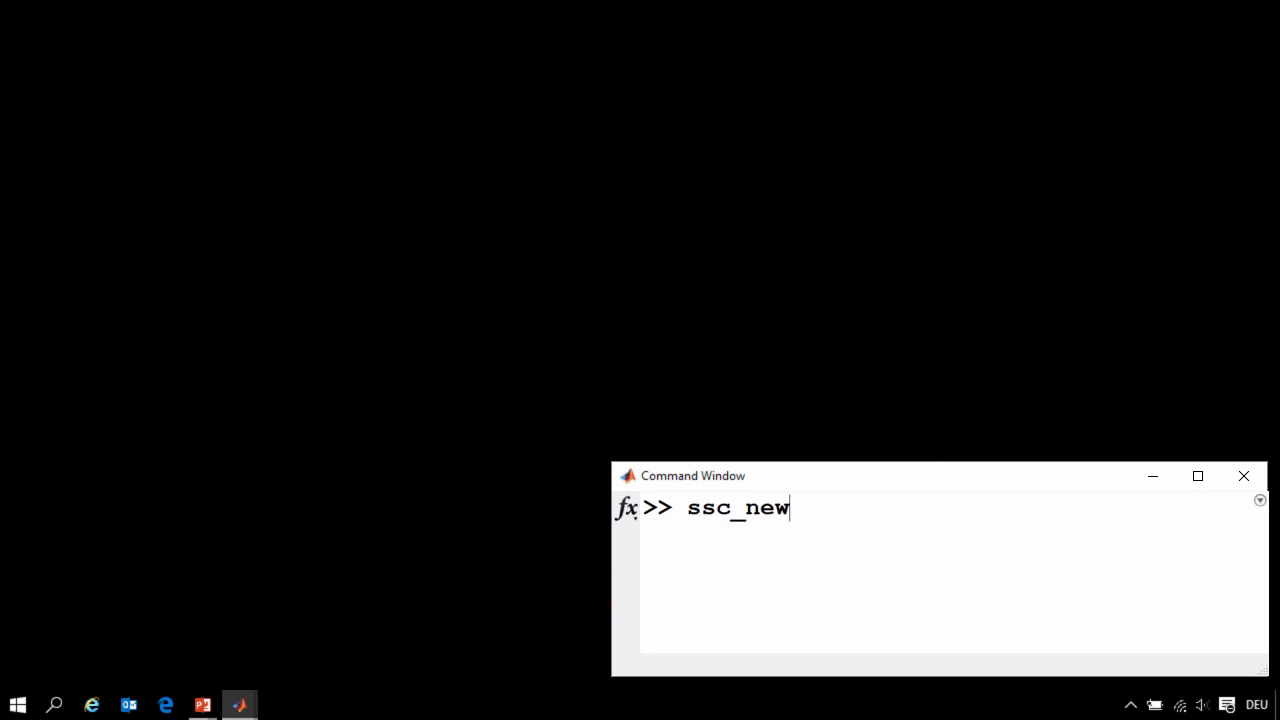
- Snap the new Simscape model window to half the screen and move the PS-Simulink Converter and Scope lower on the canvas
key(super+Left)
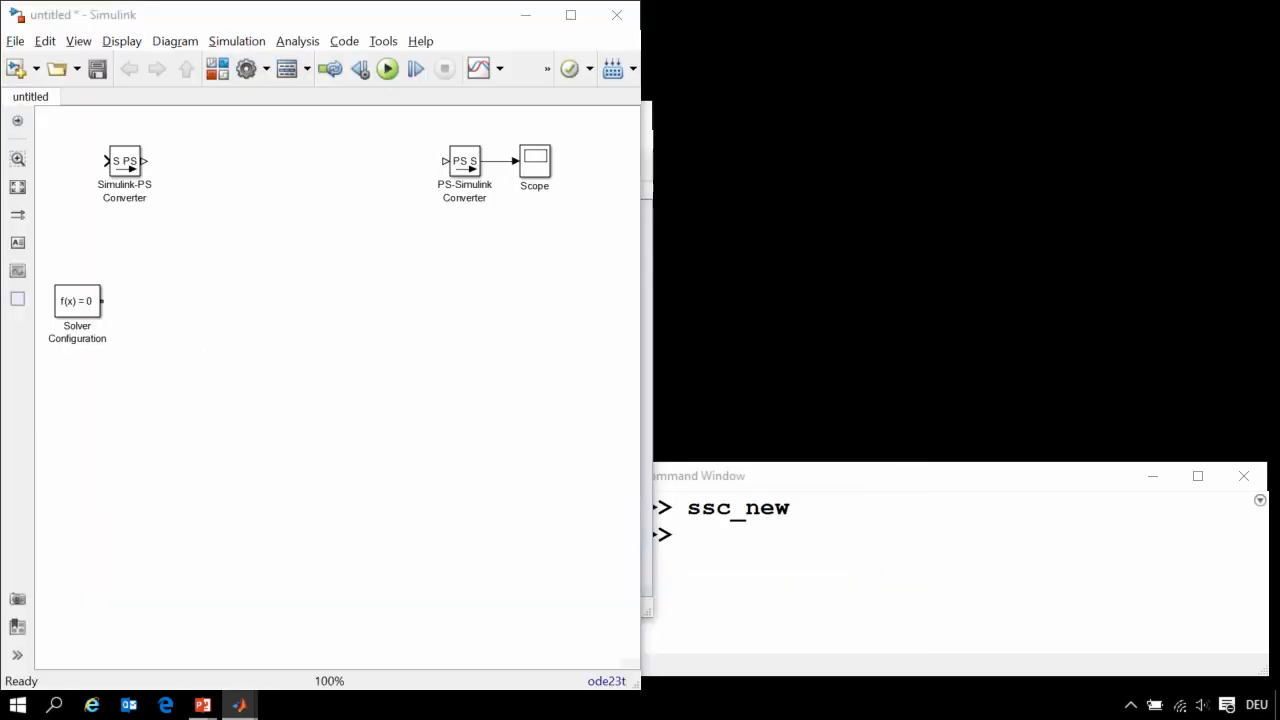
click(452, 129)
drag(447, 124, 600, 466)
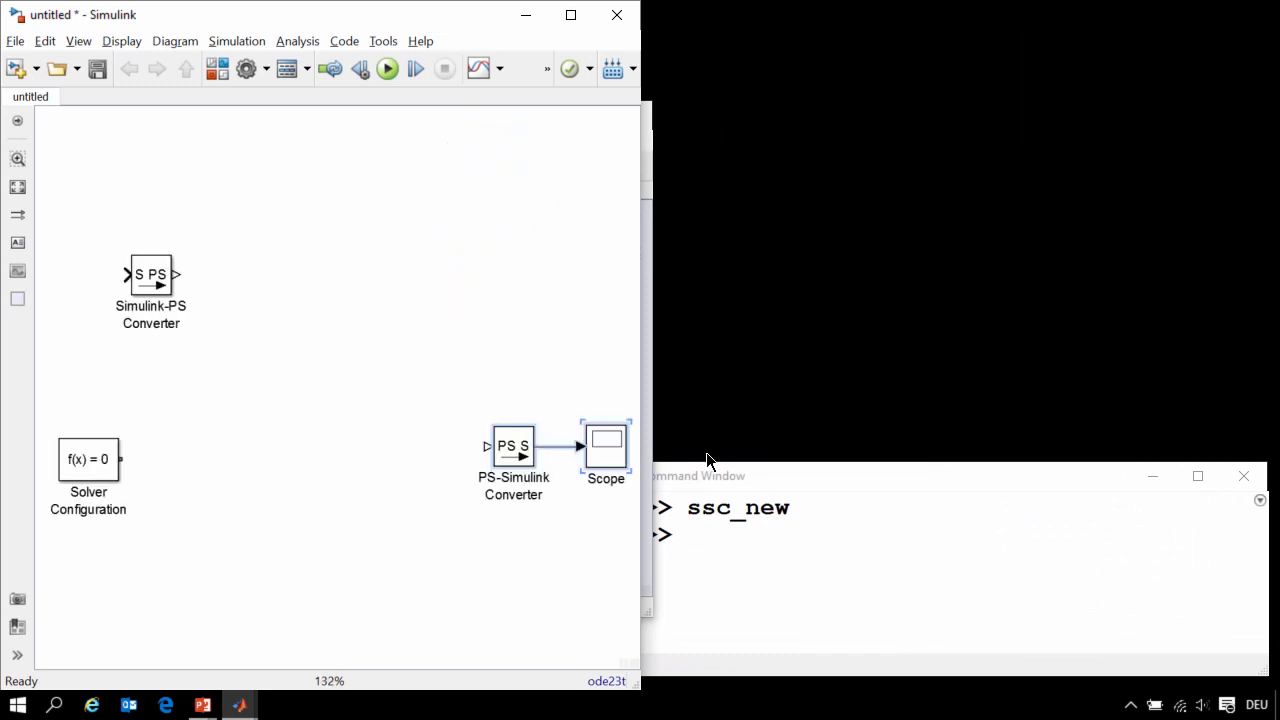
key(space)
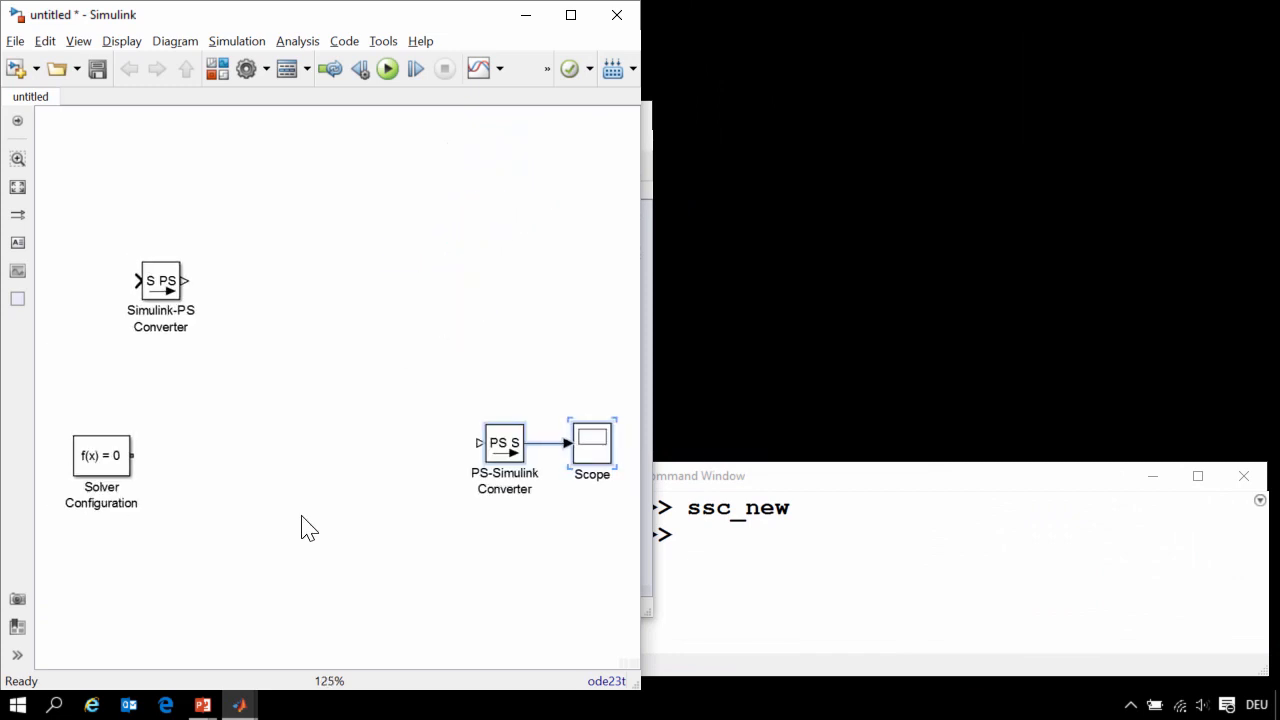
- Add a Fixed-Displacement Pump from the isothermal hydraulics library below the Solver Configuration and set its pump displacement to 5e-6
click(275, 531)
text(Pump)
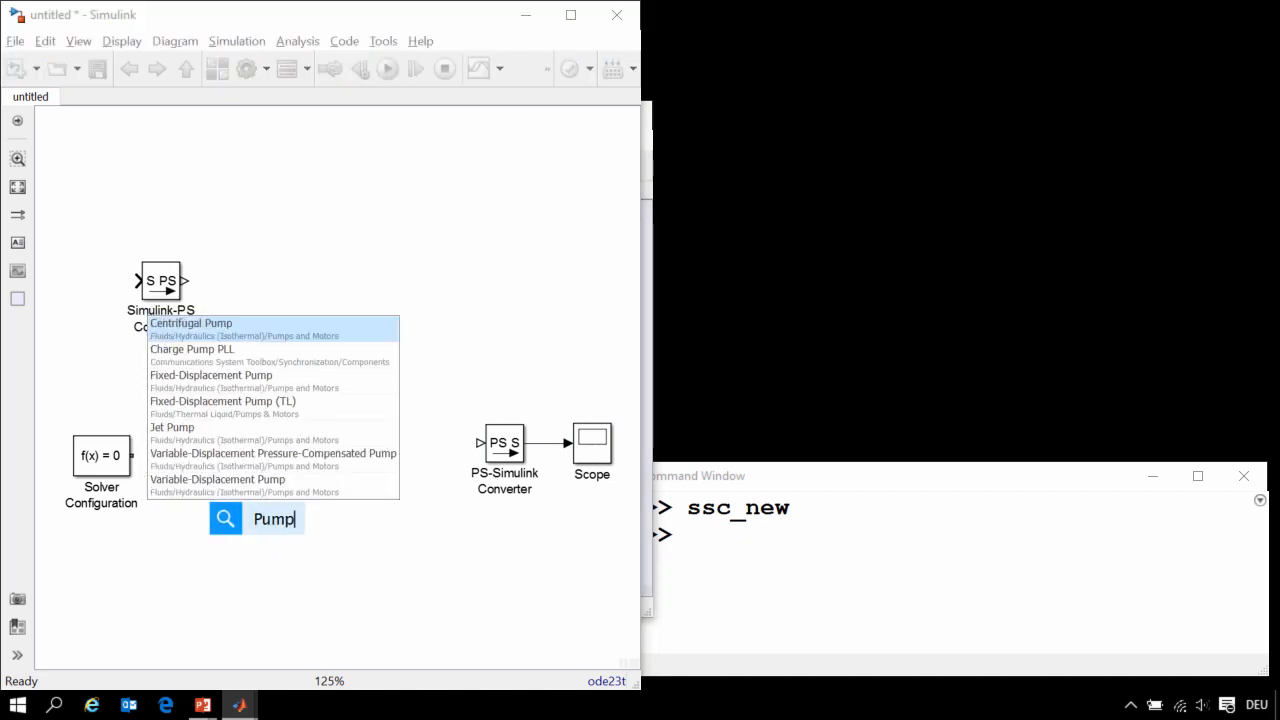
key(Down)
key(Down)
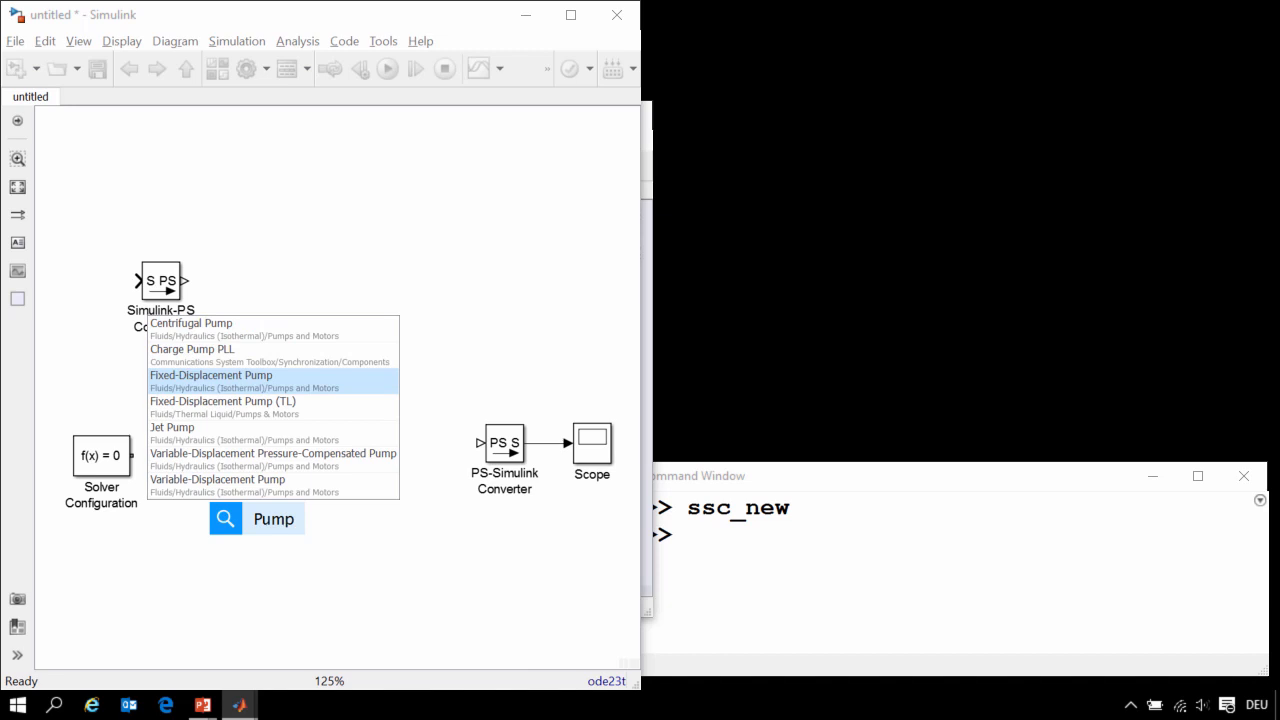
key(Return)
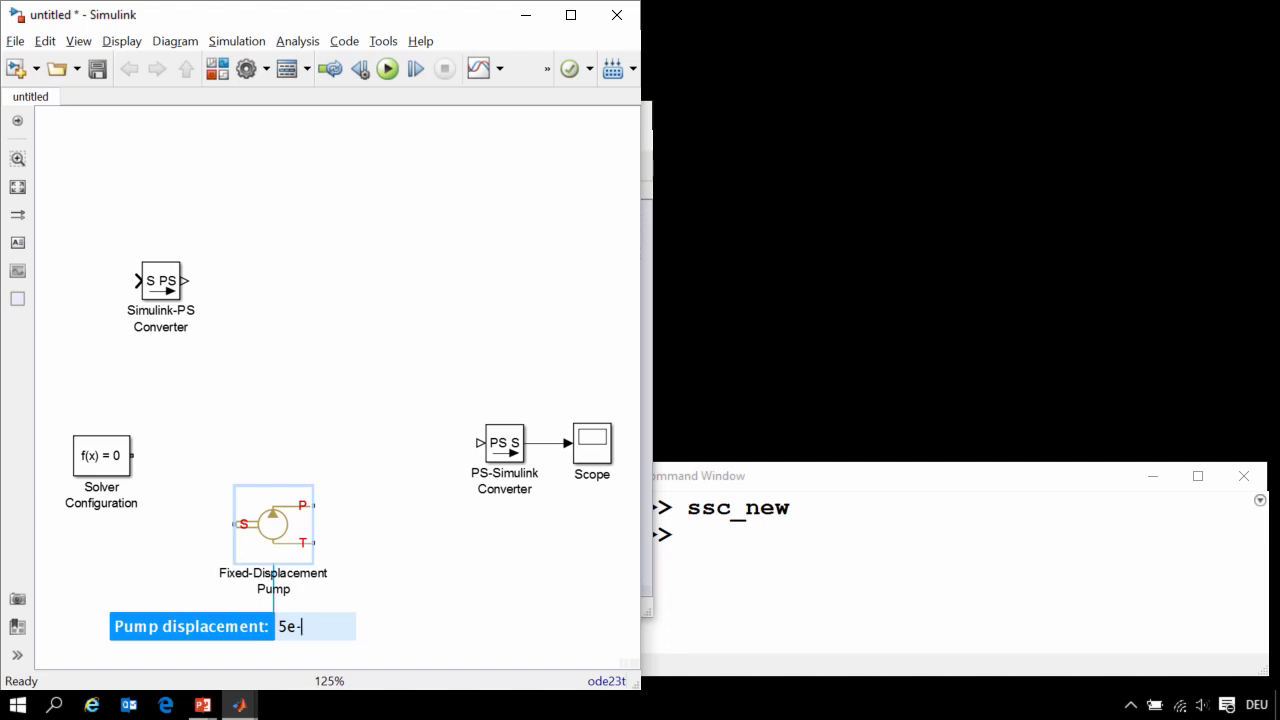
text(5e-6)
key(Return)
- Draw a line down from the pump's port T and attach a hydraulic reference block to it
mouse_move(315, 543)
mouse_down()
mouse_move(349, 564)
mouse_move(348, 595)
mouse_up()
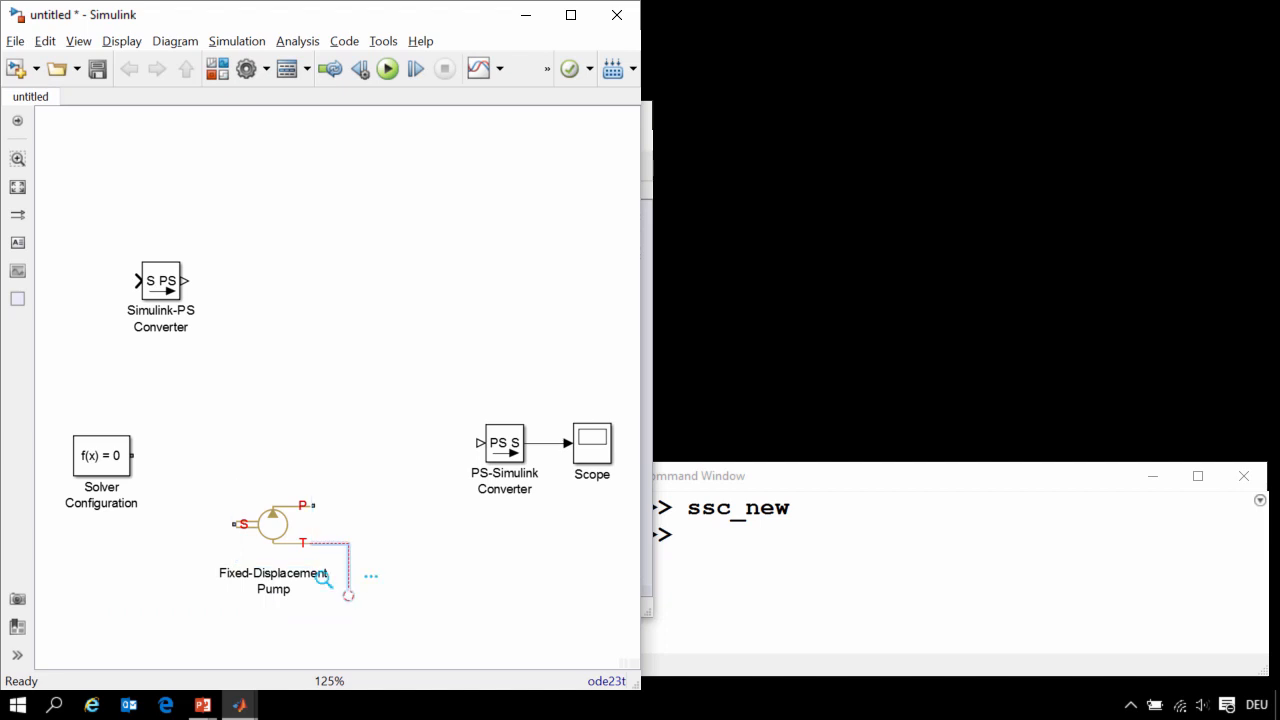
click(323, 579)
text(Ref)
key(Return)
click(280, 523)
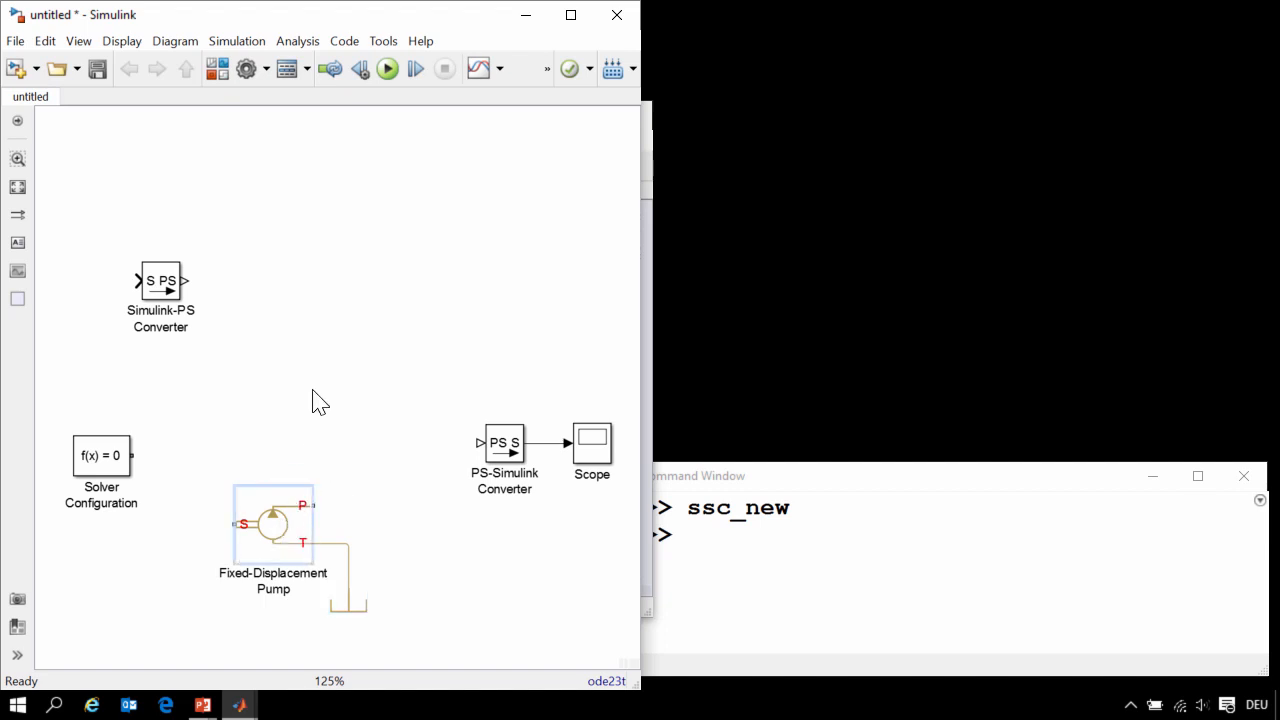
- Add a 4-Way Directional Valve from the isothermal hydraulics library above the pump
click(320, 429)
text(4)
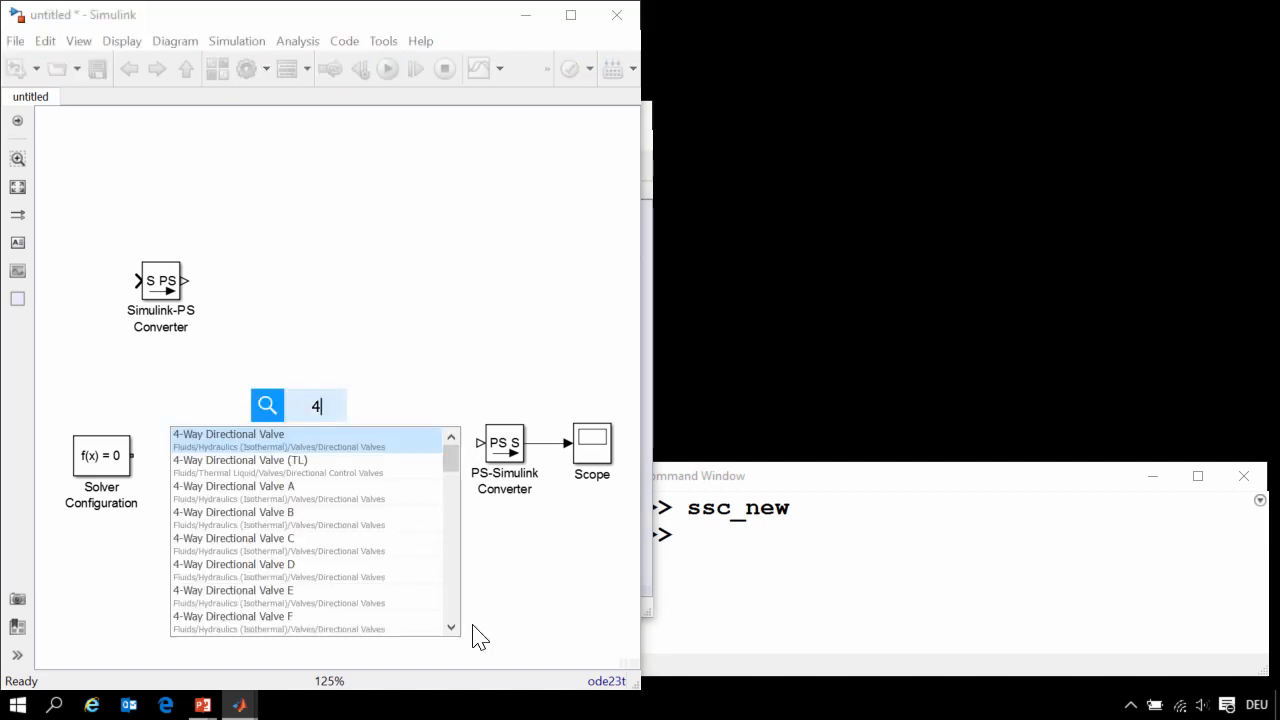
key(Return)
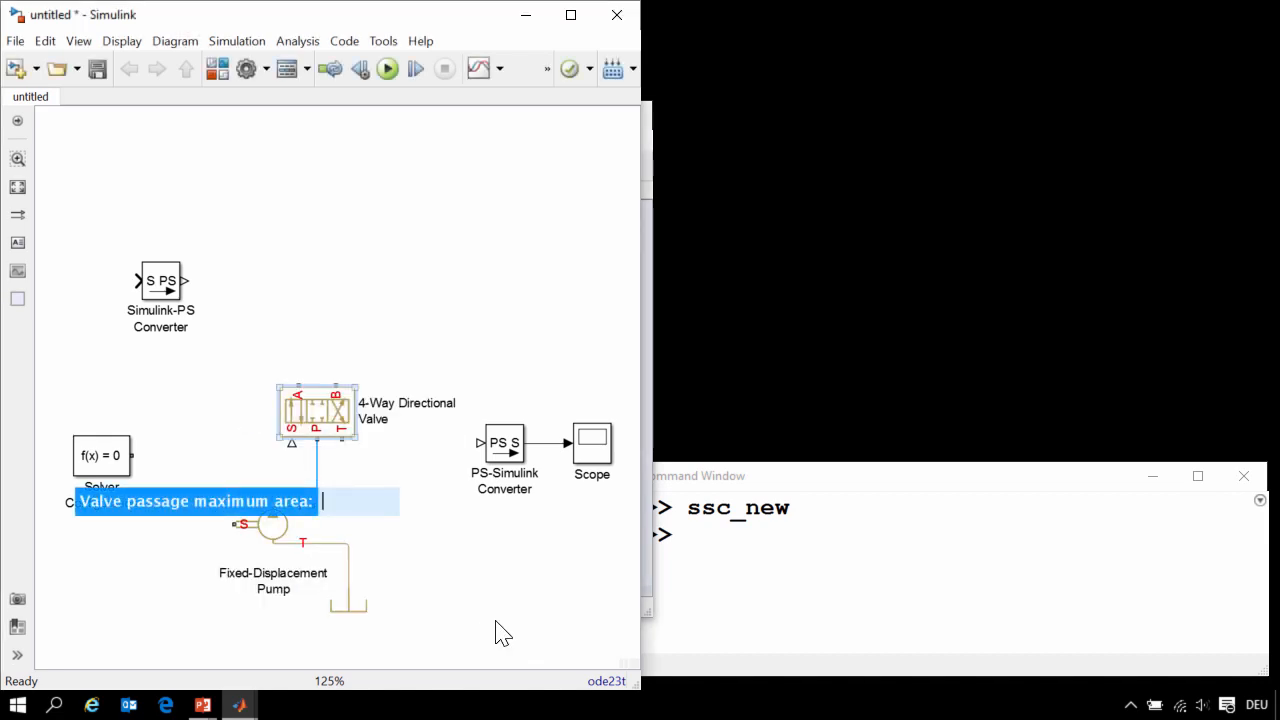
- Set the directional valve's passage maximum area to 5e-4 m^2, keeping the parameterization by maximum area and opening
double_click(331, 413)
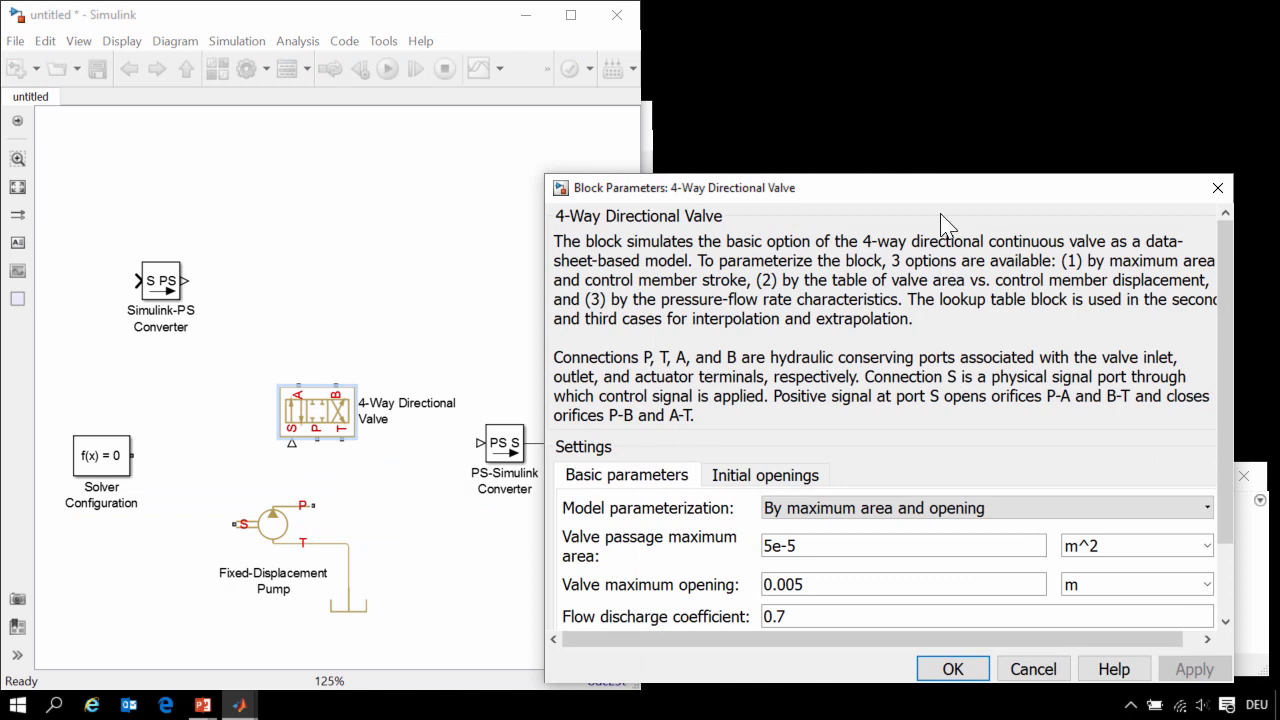
drag(936, 176, 926, 46)
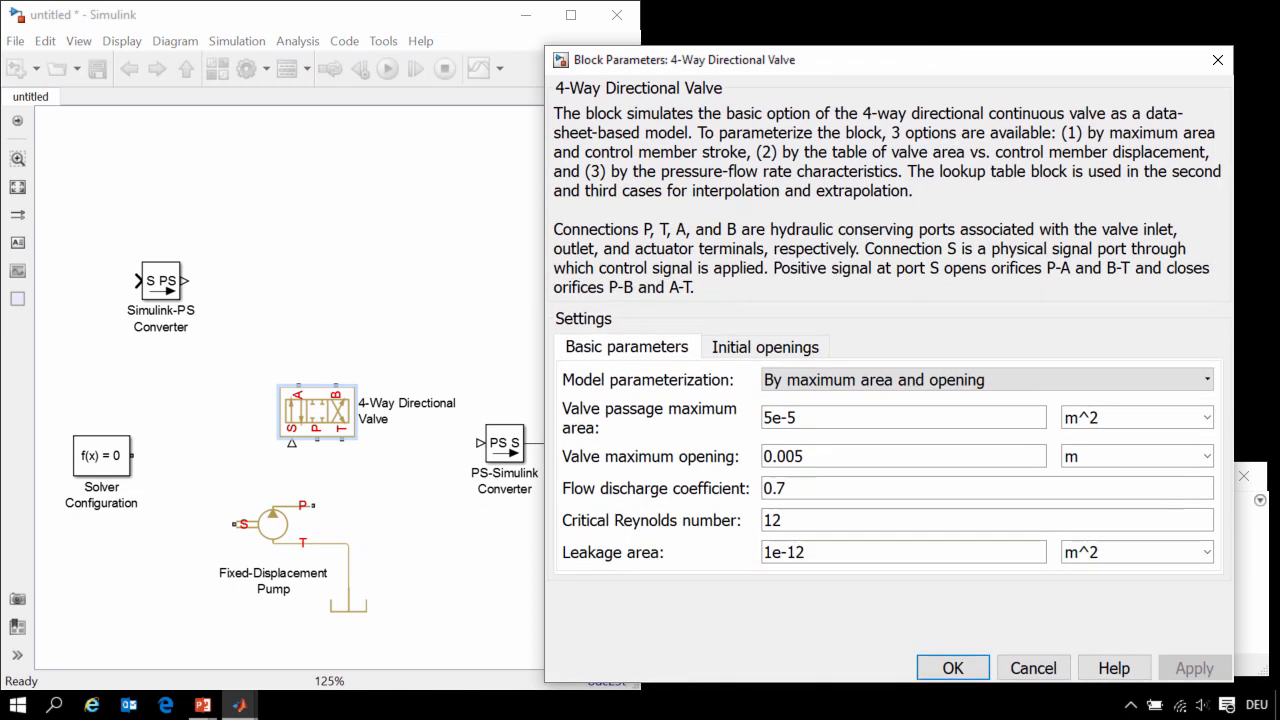
click(1154, 380)
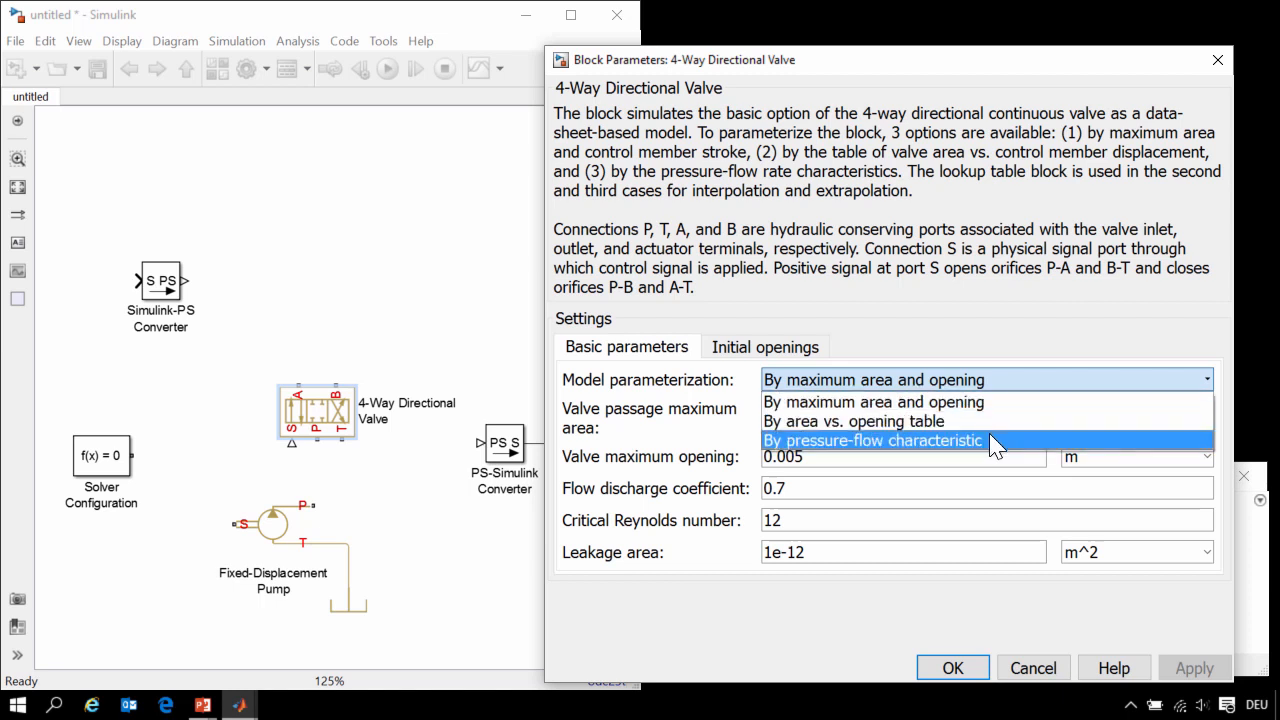
click(903, 400)
click(880, 418)
click(880, 418)
key(BackSpace)
text(4)
key(Tab)
key(Tab)
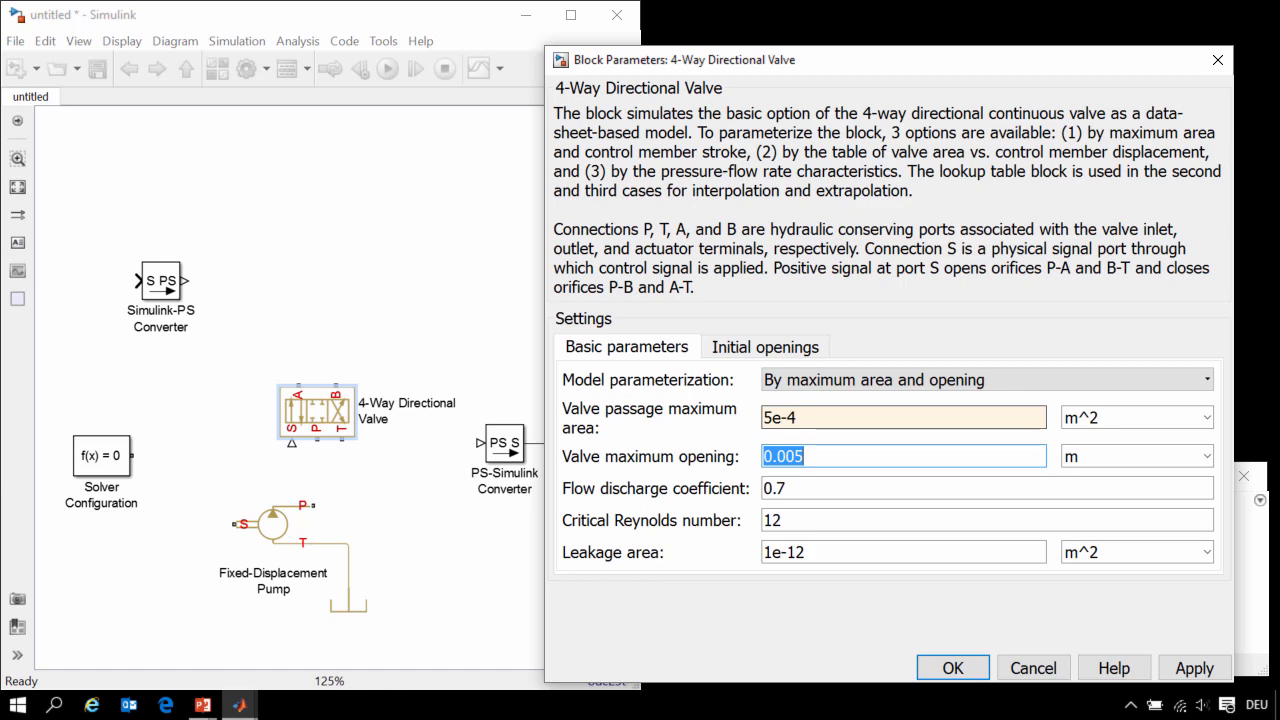
click(951, 668)
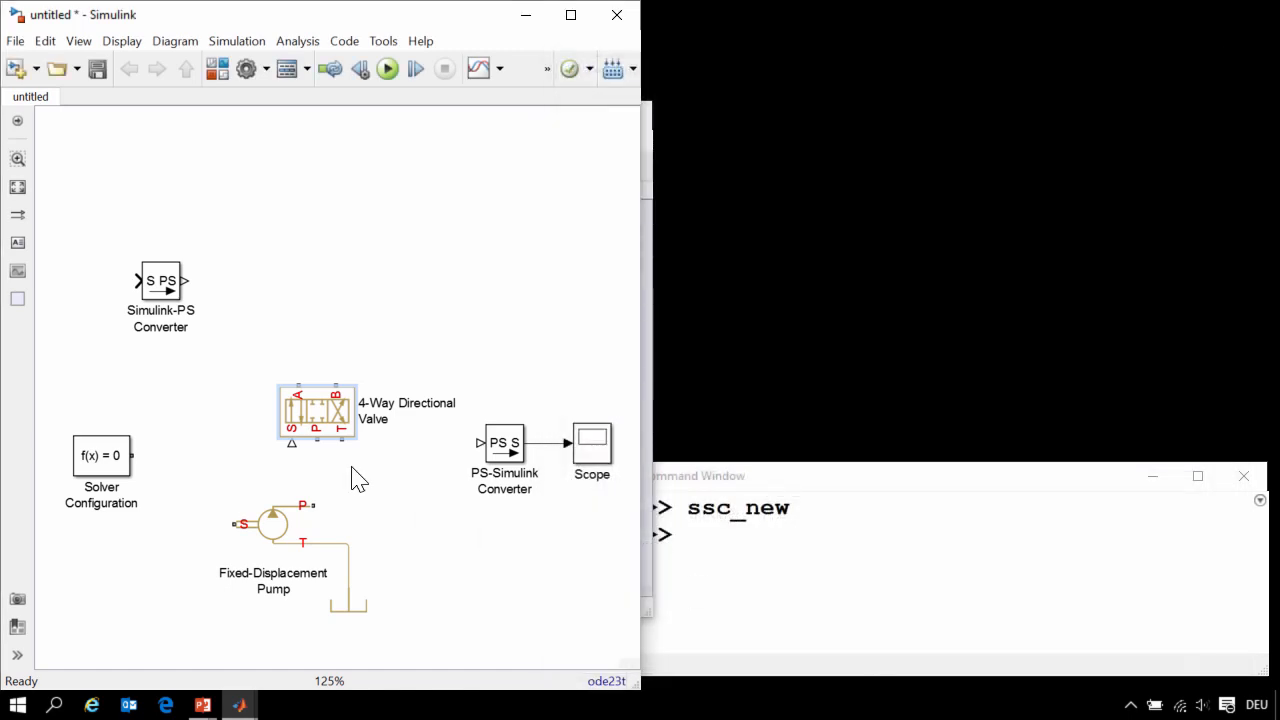
- Connect the directional valve's port P to the pump's port P and branch a Pressure Relief Valve off that line
drag(317, 442, 321, 498)
drag(327, 420, 350, 420)
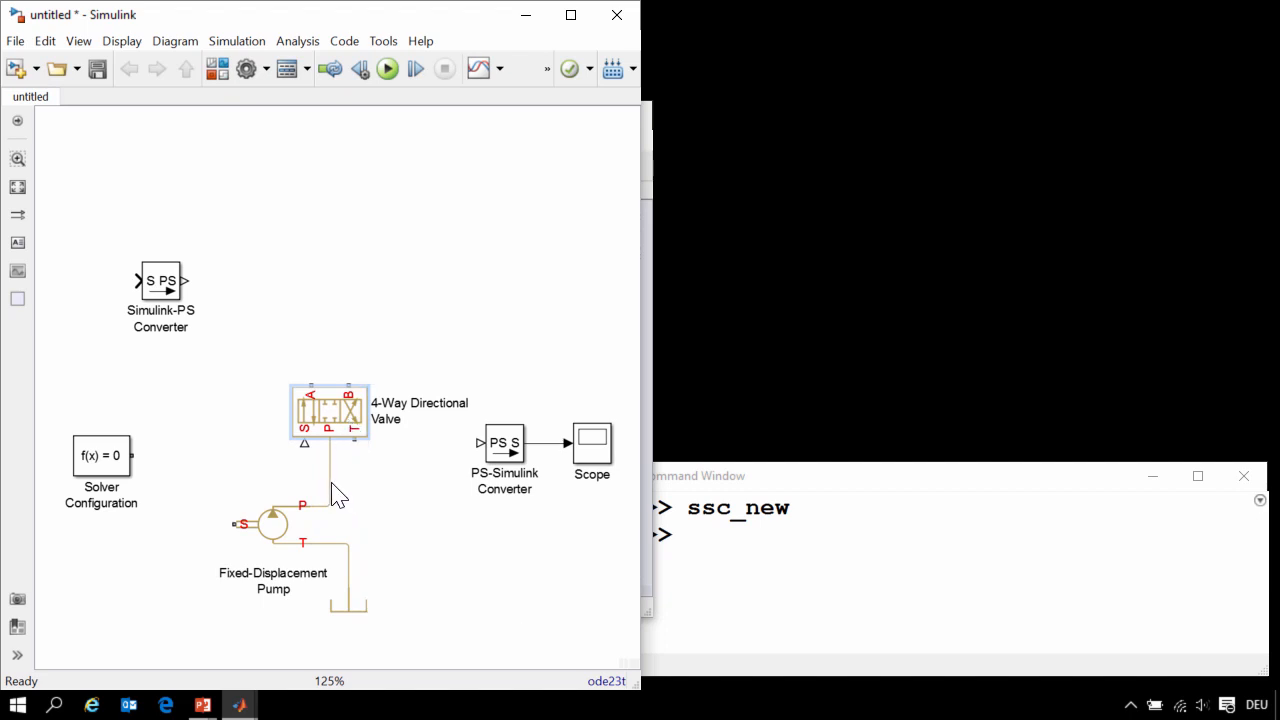
drag(331, 483, 378, 482)
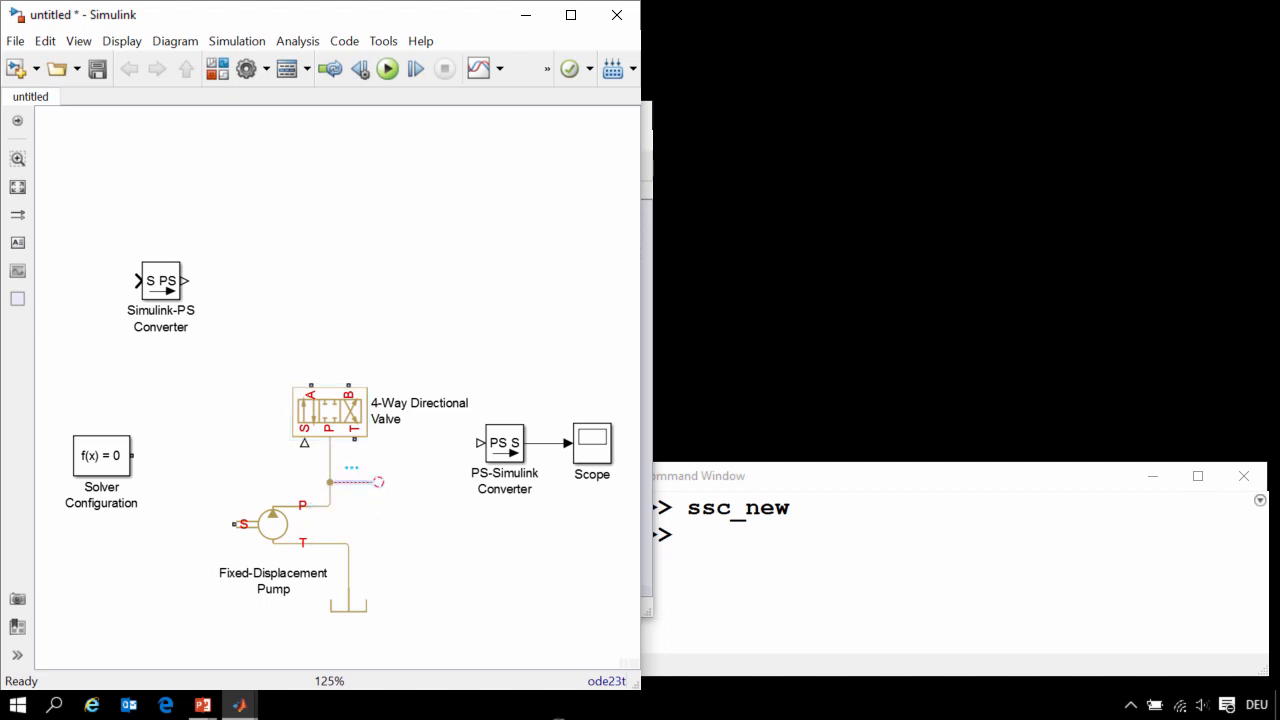
text(Rel)
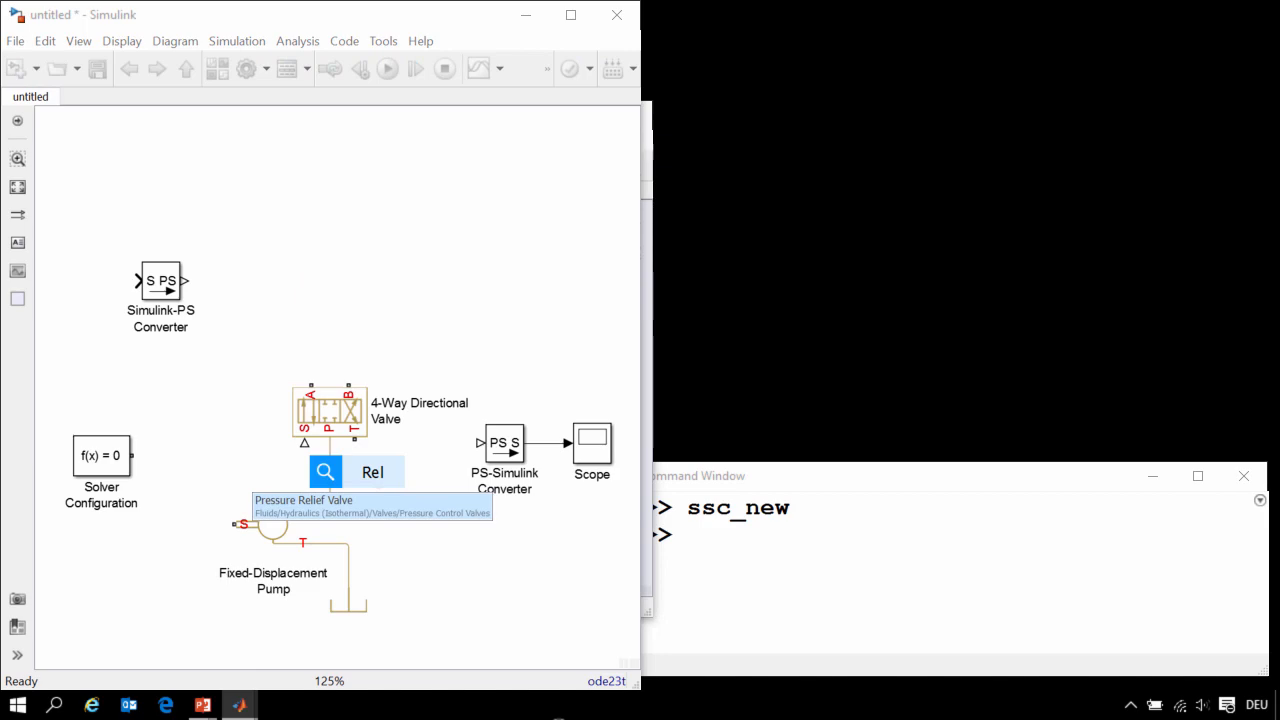
key(Return)
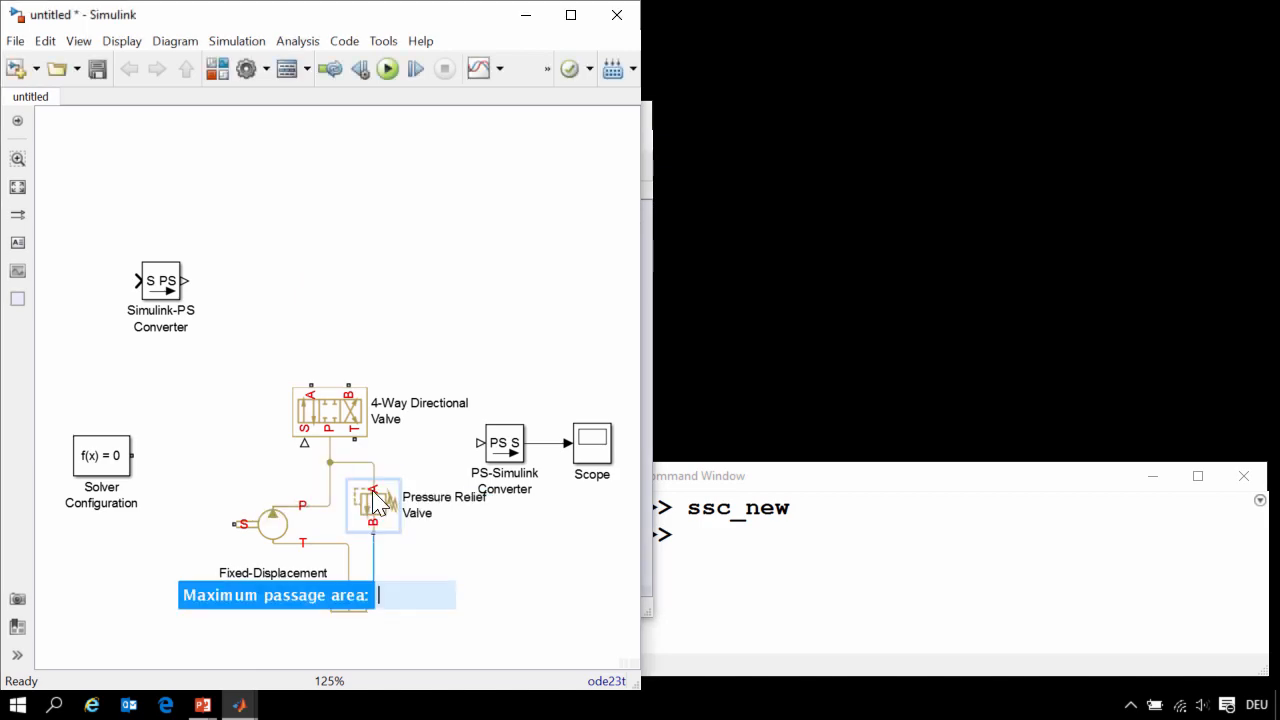
- Set the relief valve's maximum passage area to 2e-4 m^2 and pressure setting to 3e7 Pa, and change its regulation range
double_click(374, 505)
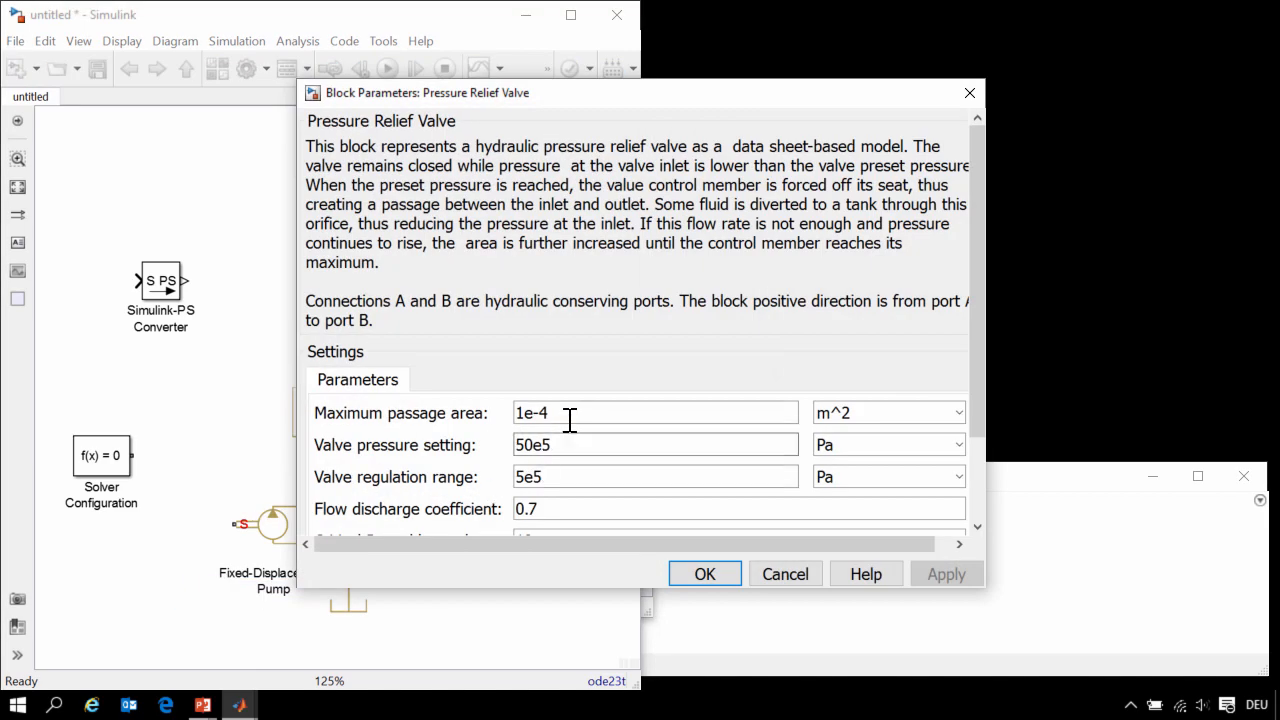
double_click(567, 418)
key(Home)
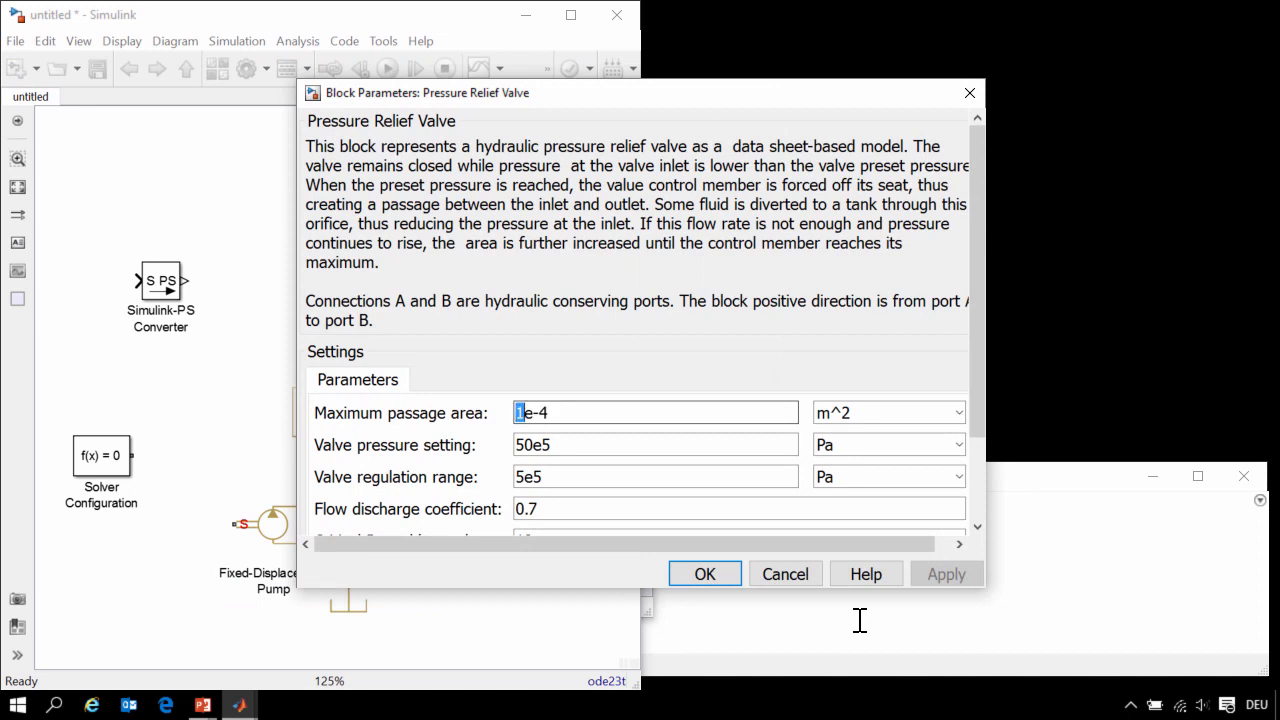
text(2)
key(Tab)
key(Tab)
text(3e7)
key(Tab)
key(Tab)
text(3e)
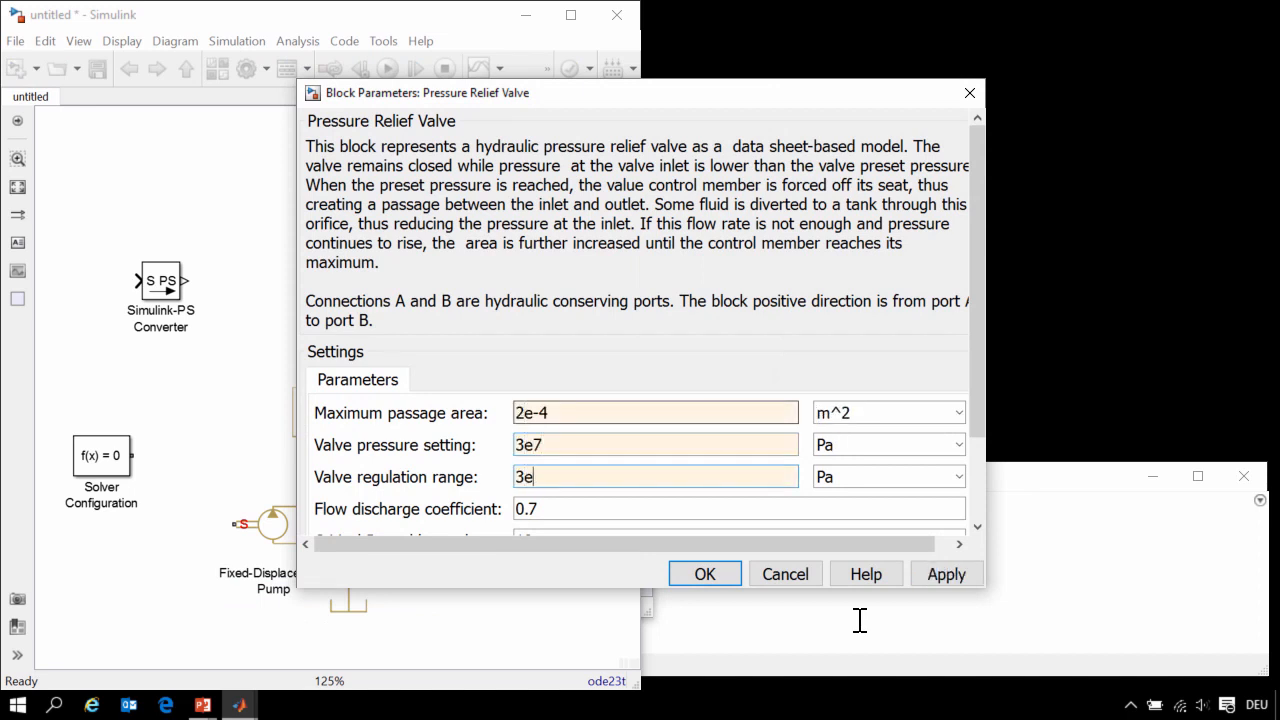
click(705, 574)
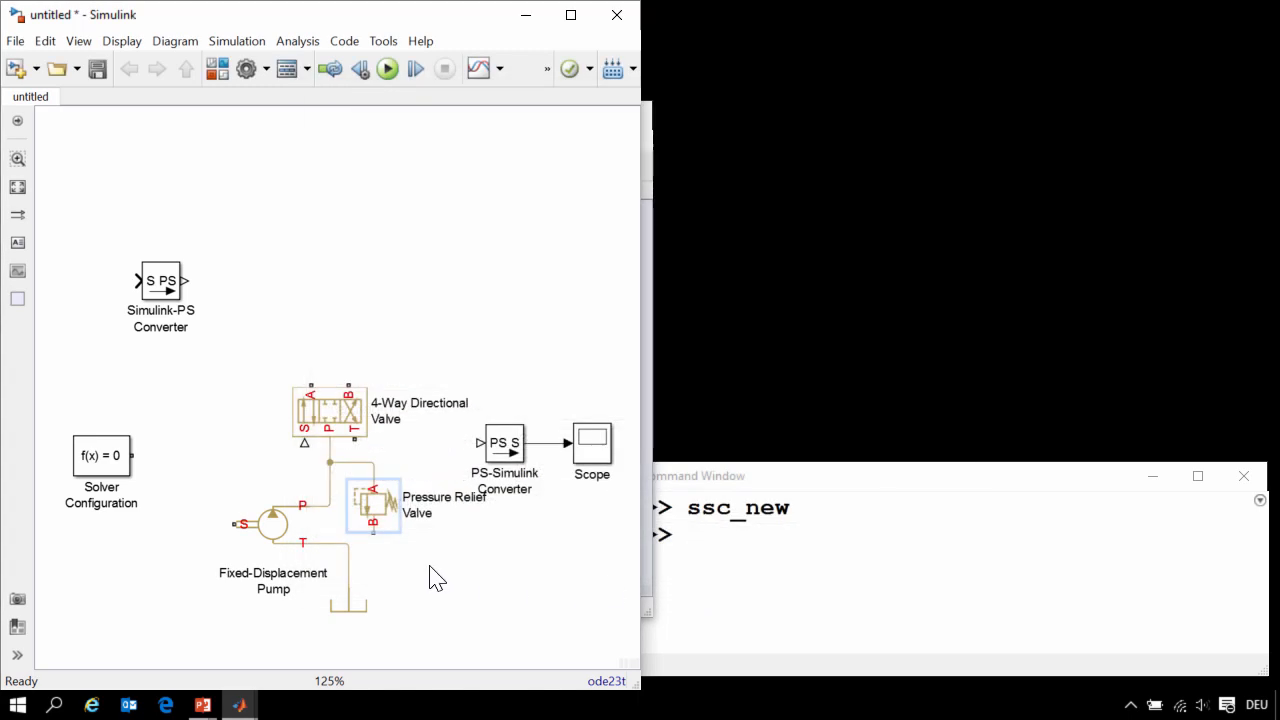
- Connect the relief valve's port B and the directional valve's port T to the tank line, moving the PS-Simulink Converter and Scope up
drag(373, 532, 348, 566)
drag(482, 411, 602, 302)
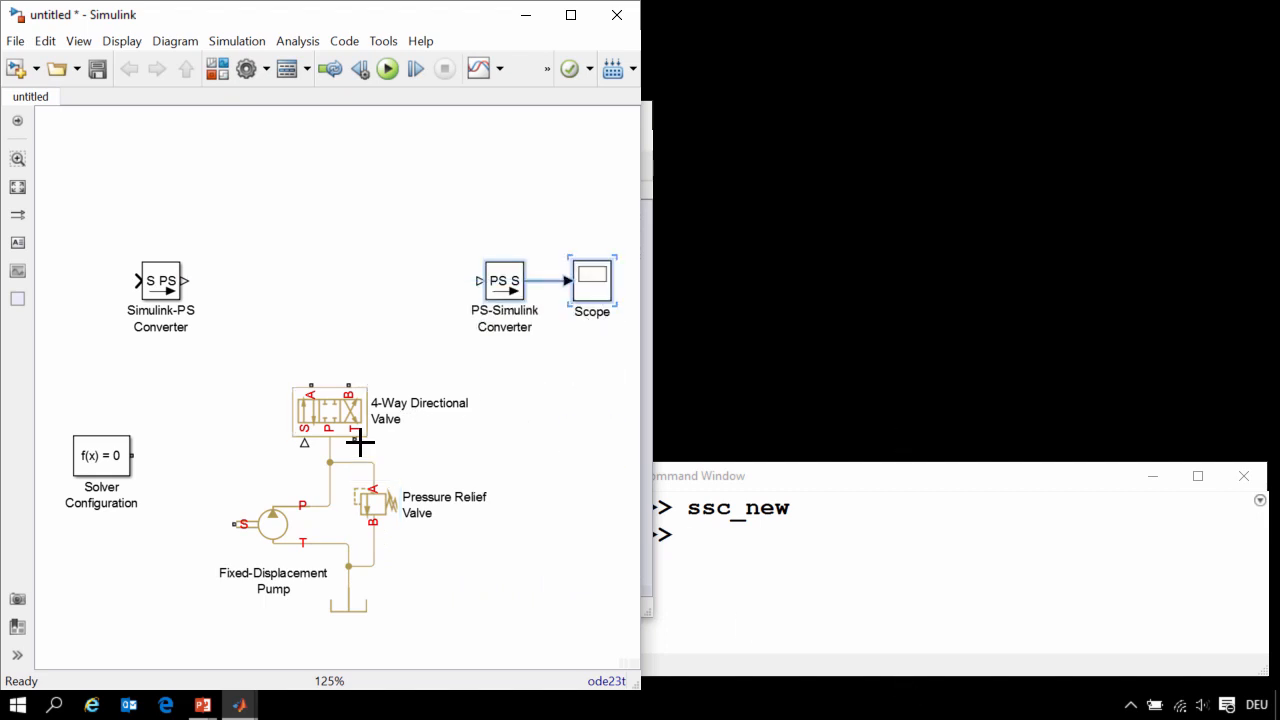
mouse_move(354, 438)
mouse_down()
mouse_move(540, 466)
mouse_move(540, 451)
mouse_move(437, 557)
mouse_move(372, 566)
mouse_move(349, 531)
mouse_move(497, 529)
mouse_move(513, 515)
mouse_up()
drag(489, 473, 488, 454)
click(482, 437)
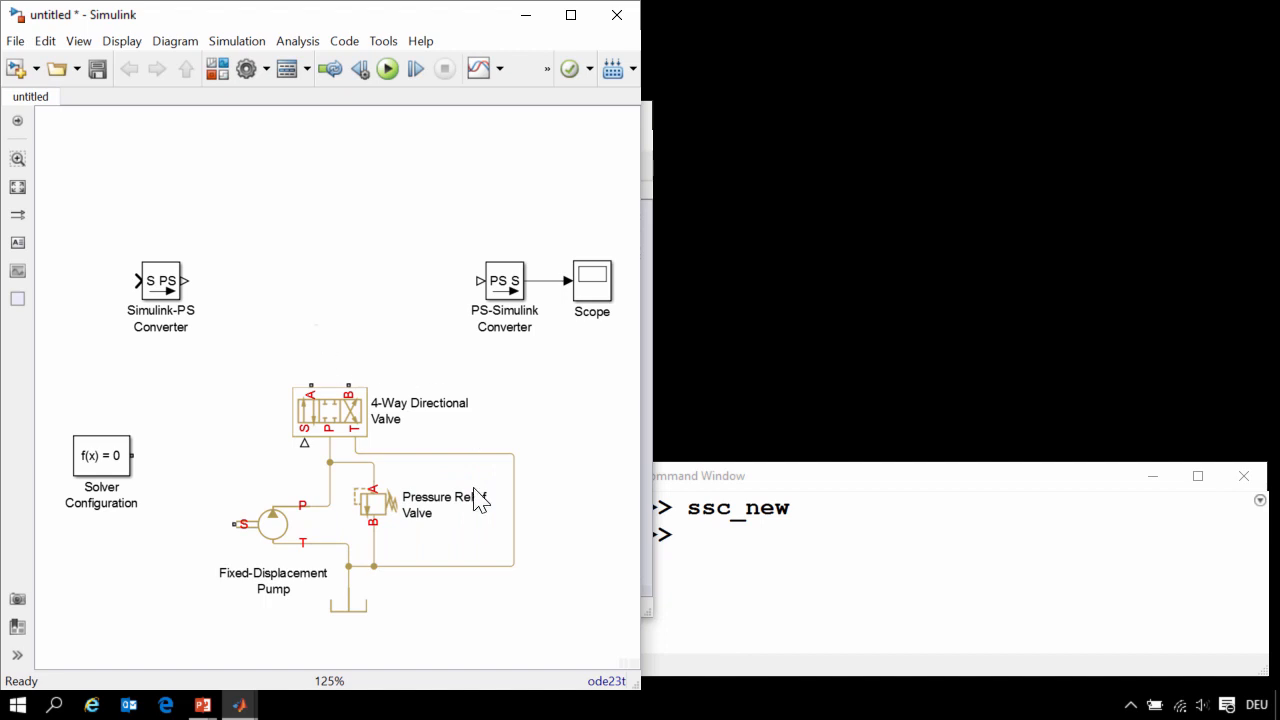
- Add a Double-Acting Hydraulic Cylinder on the directional valve's port A and connect the cylinder's port B to the valve's port B
drag(311, 386, 333, 348)
text(cyl)
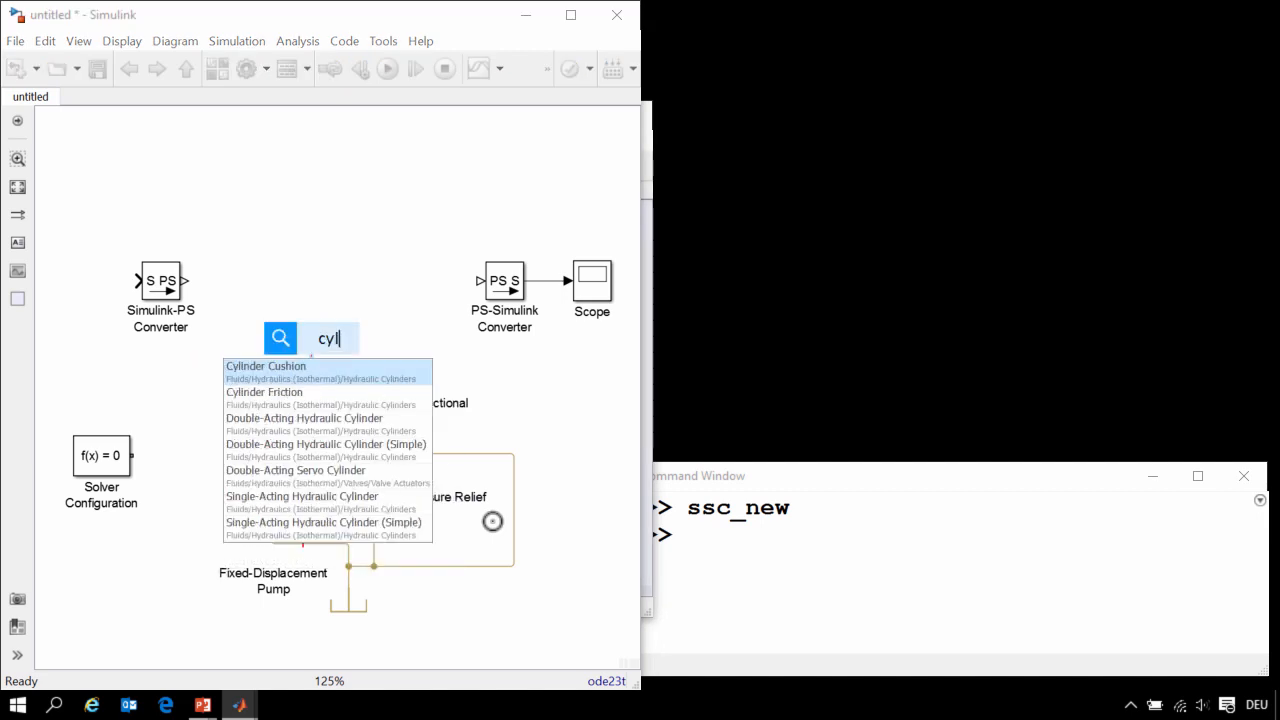
key(Down)
key(Down)
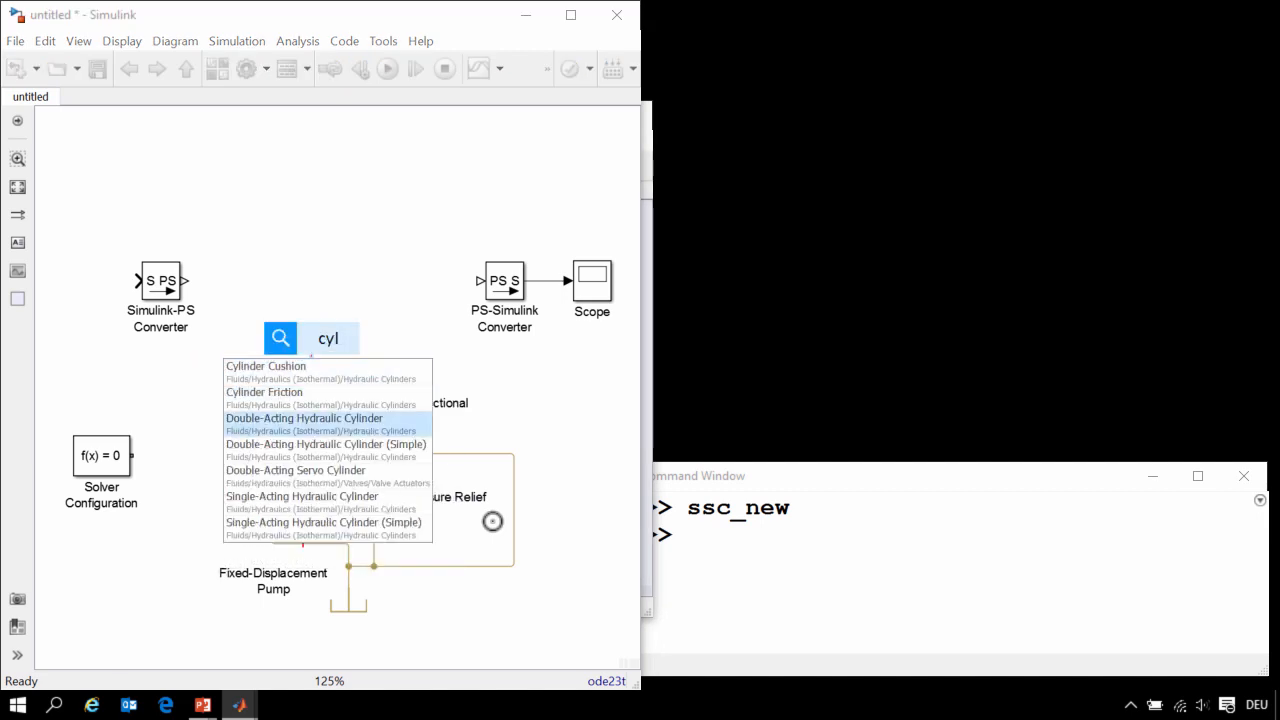
key(Return)
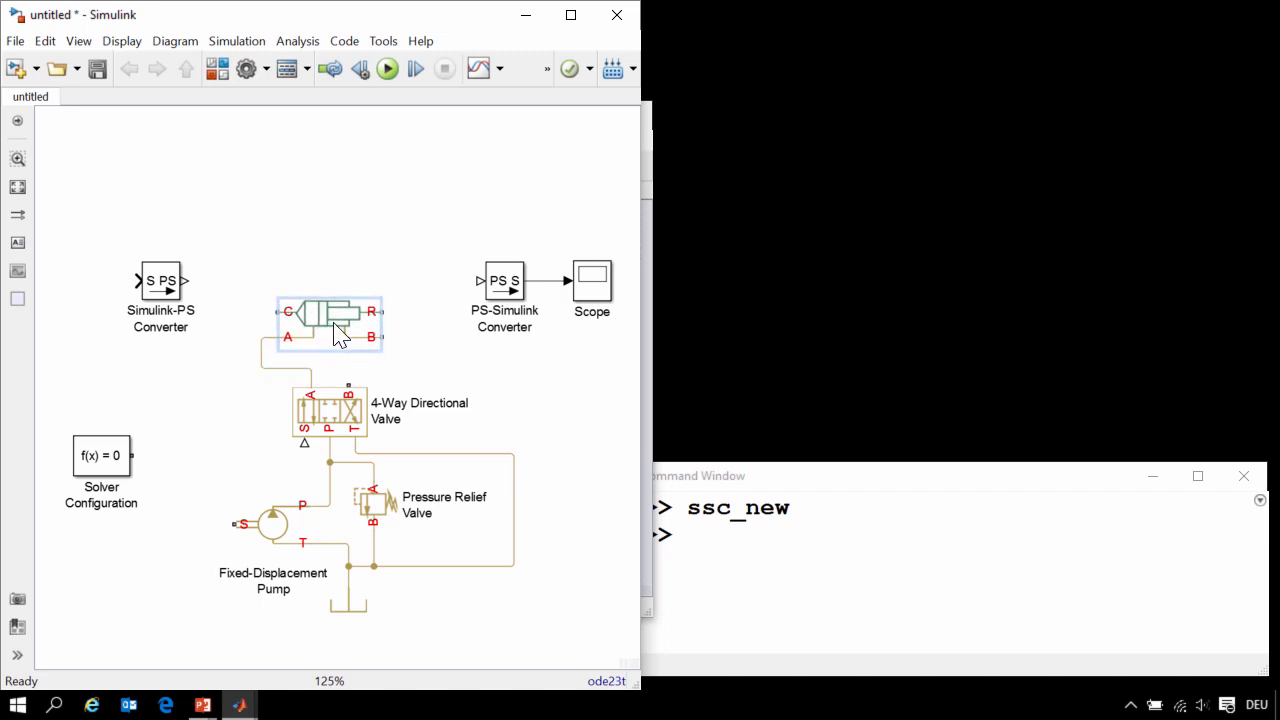
mouse_move(382, 337)
mouse_down()
mouse_move(383, 357)
mouse_move(348, 390)
mouse_up()
- Set the cylinder's piston areas A and B to 0.125 m^2 and the piston stroke to 0.5 m
key(Tab)
text(0.)
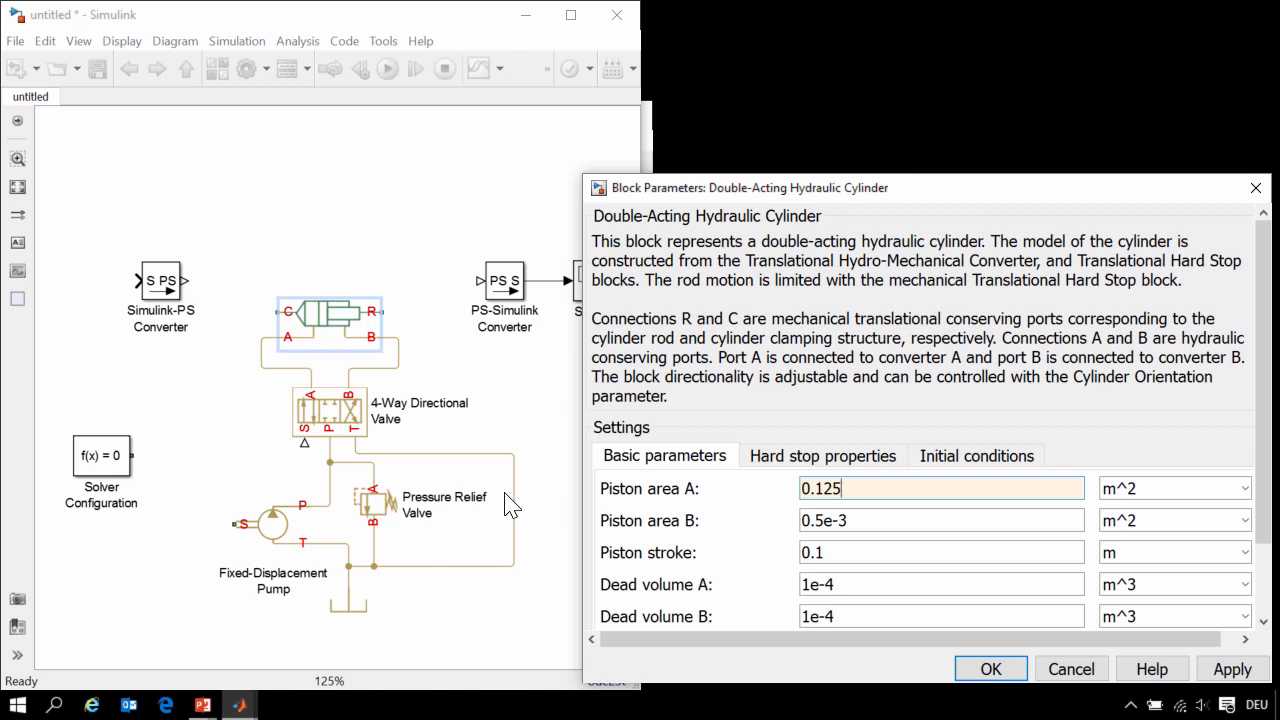
key(Tab)
text(0.)
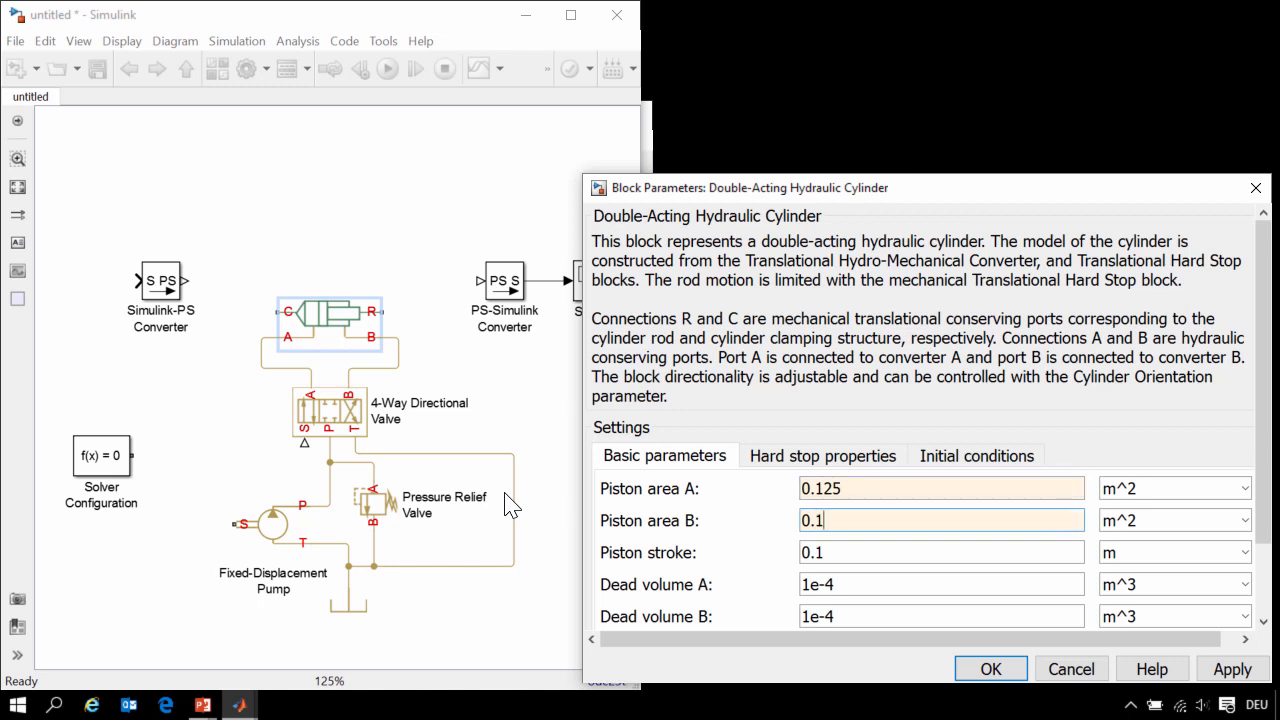
text(125)
key(Tab)
key(Tab)
text(0.5)
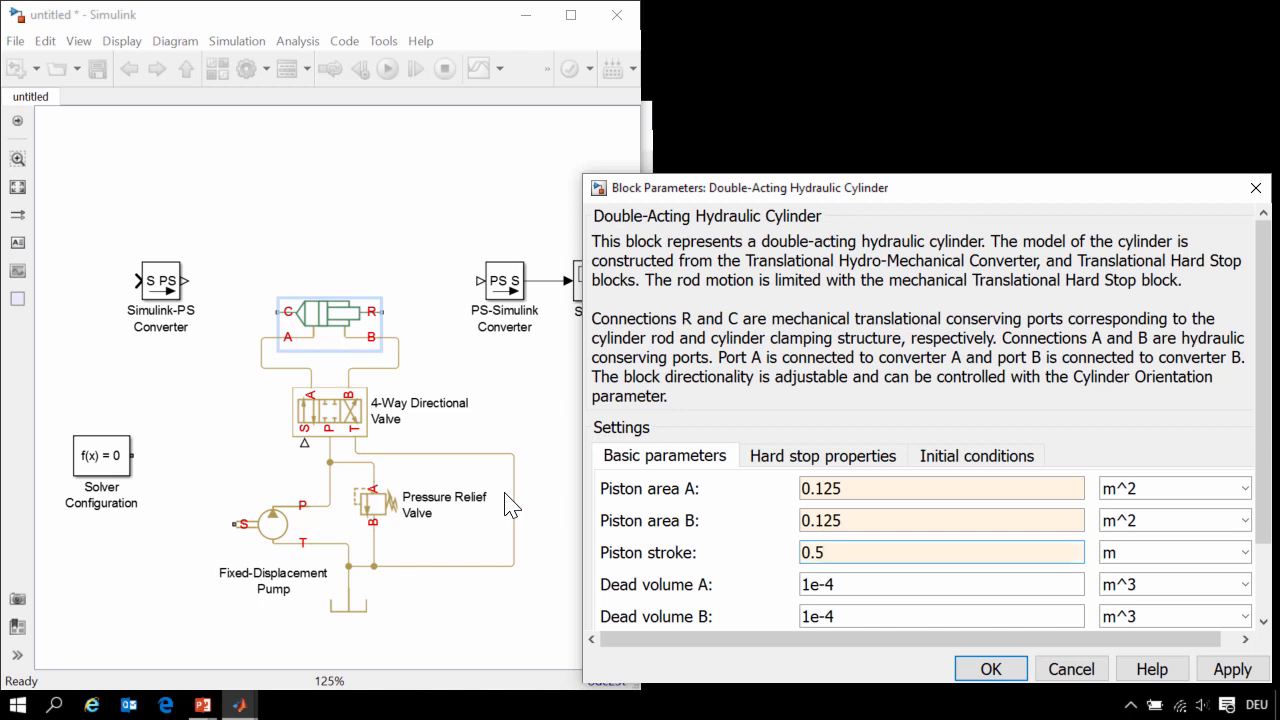
- Set the cylinder's hard stop contact stiffness to 1e9 N/m and apply the parameters
key(ctrl+Tab)
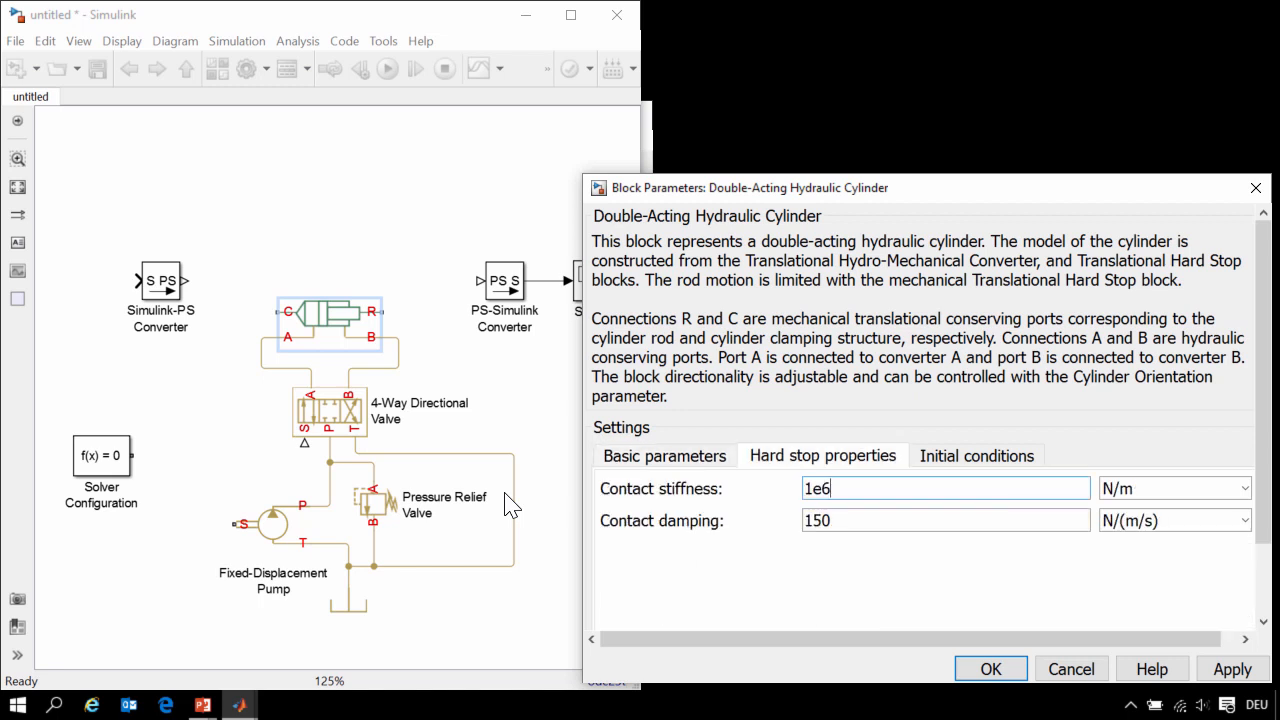
key(BackSpace)
text(9)
key(Return)
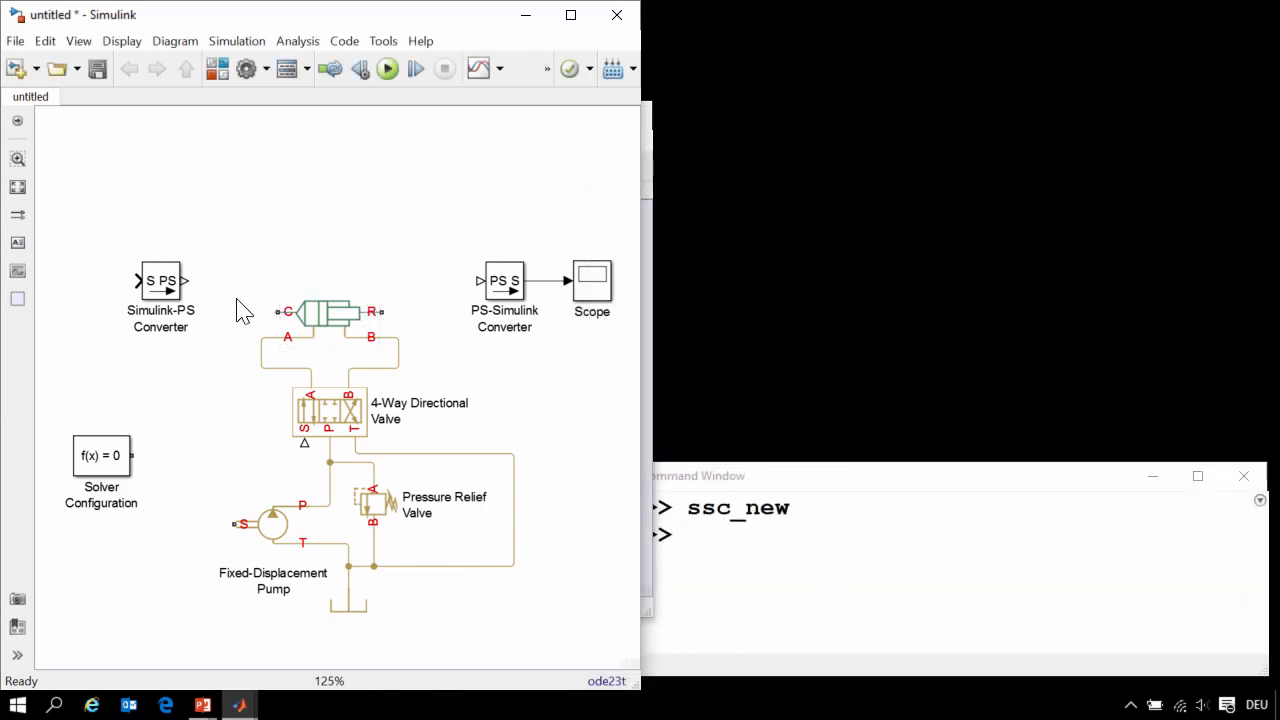
- Add a Mechanical Translational Reference on the cylinder's port C, moving both converters and the Scope up to make room
drag(155, 285, 155, 229)
drag(283, 312, 232, 312)
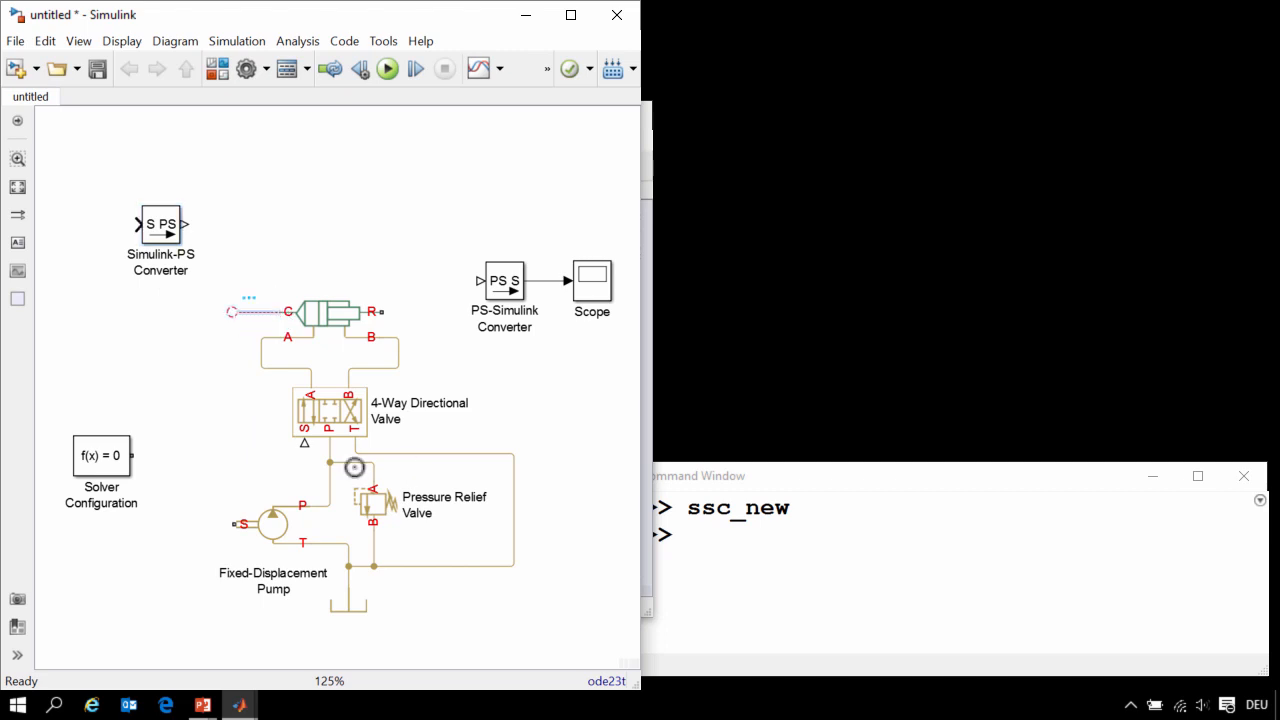
text(ref)
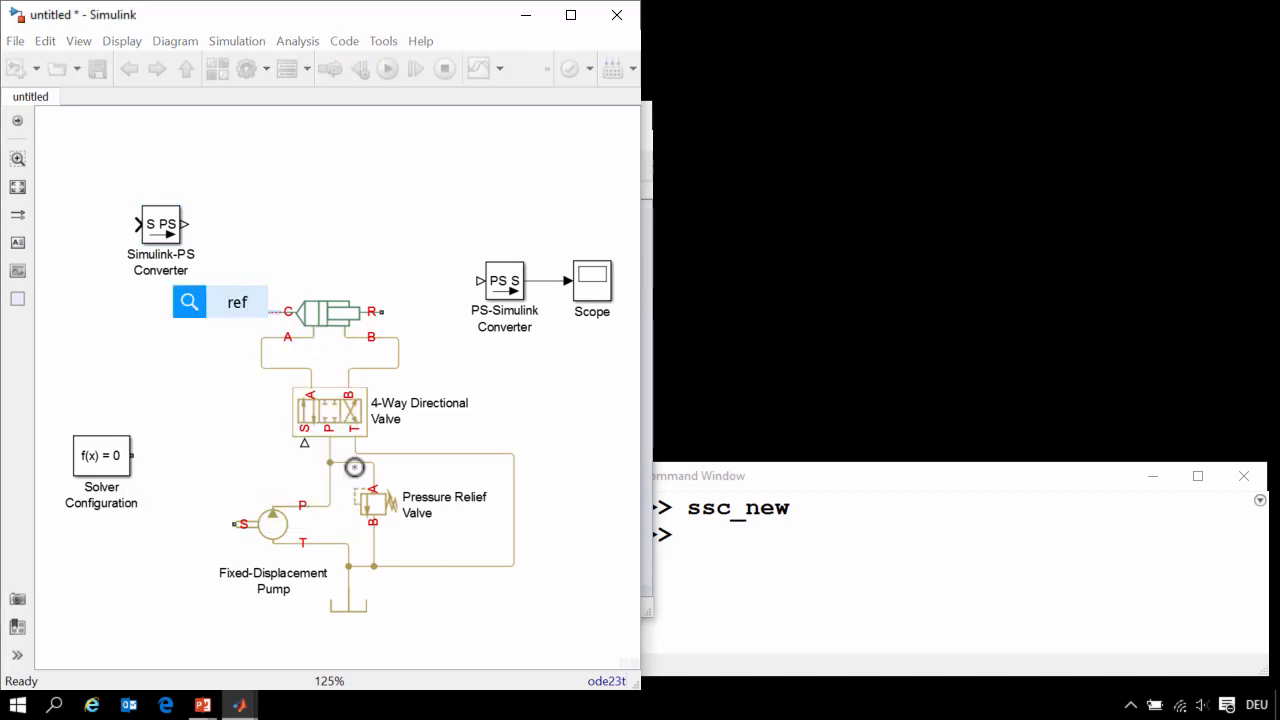
key(Return)
drag(484, 247, 511, 127)
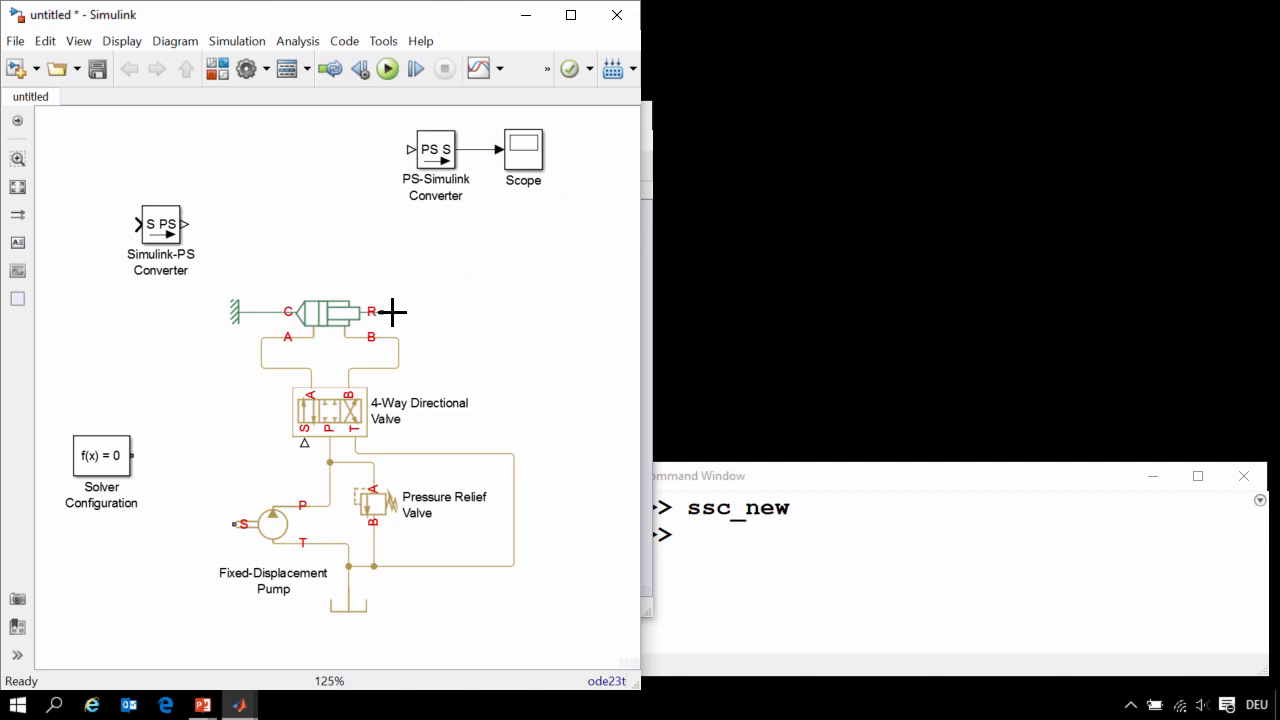
- Add a foundation-library Translational Spring connected to the cylinder's port R
drag(386, 313, 457, 276)
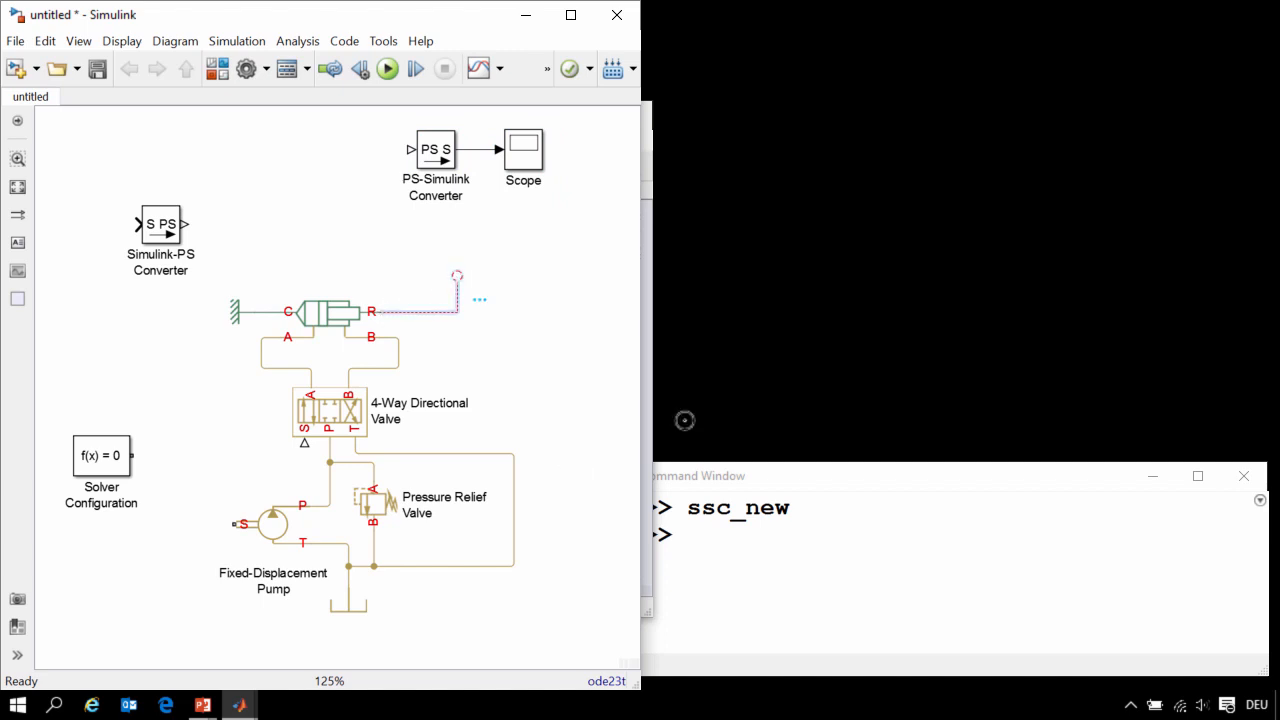
text(Spr)
key(Down)
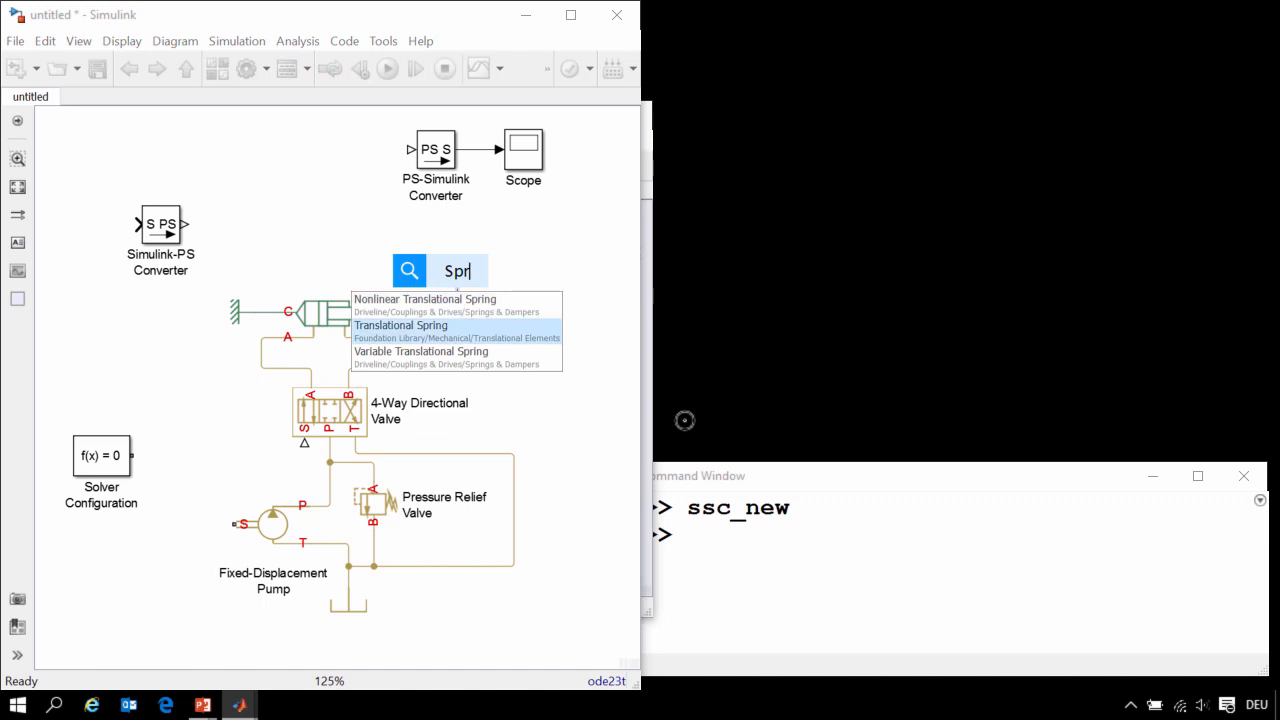
key(Return)
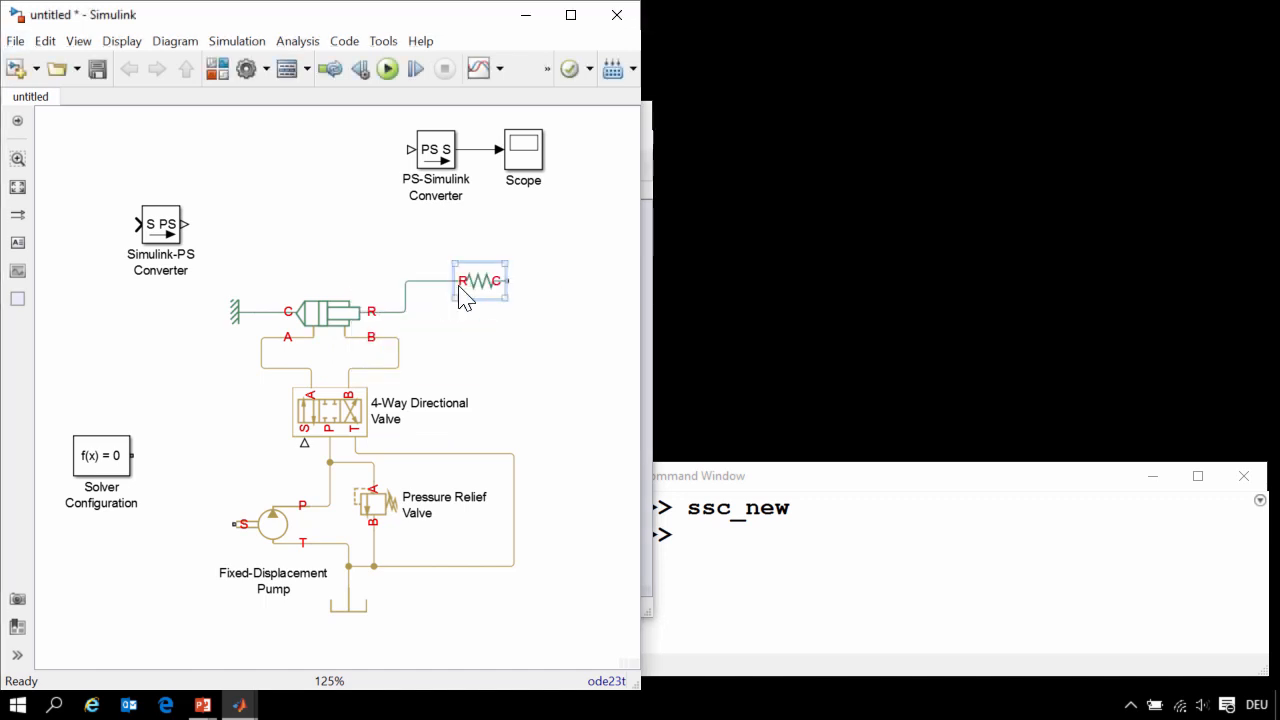
- Add a foundation-library Translational Damper on the spring's R-side line and connect the C ports of spring and damper
drag(405, 294, 470, 334)
text(Dam)
key(Down)
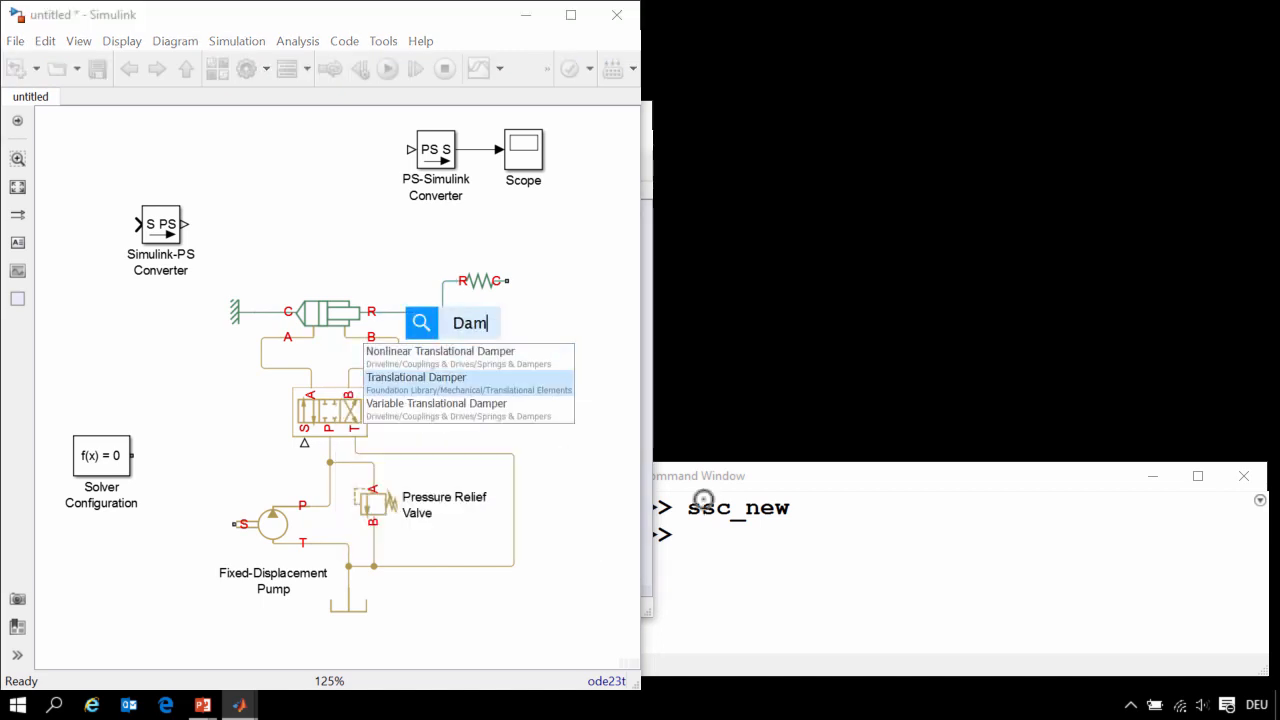
key(Return)
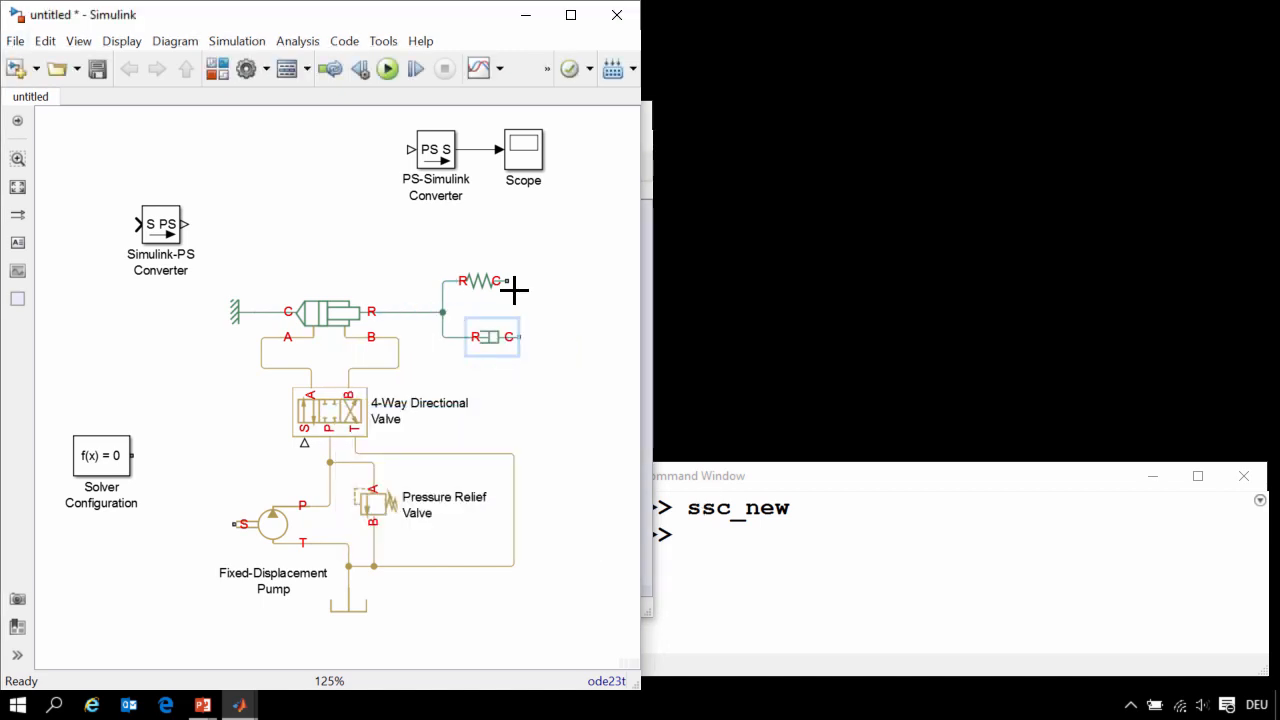
drag(509, 281, 521, 337)
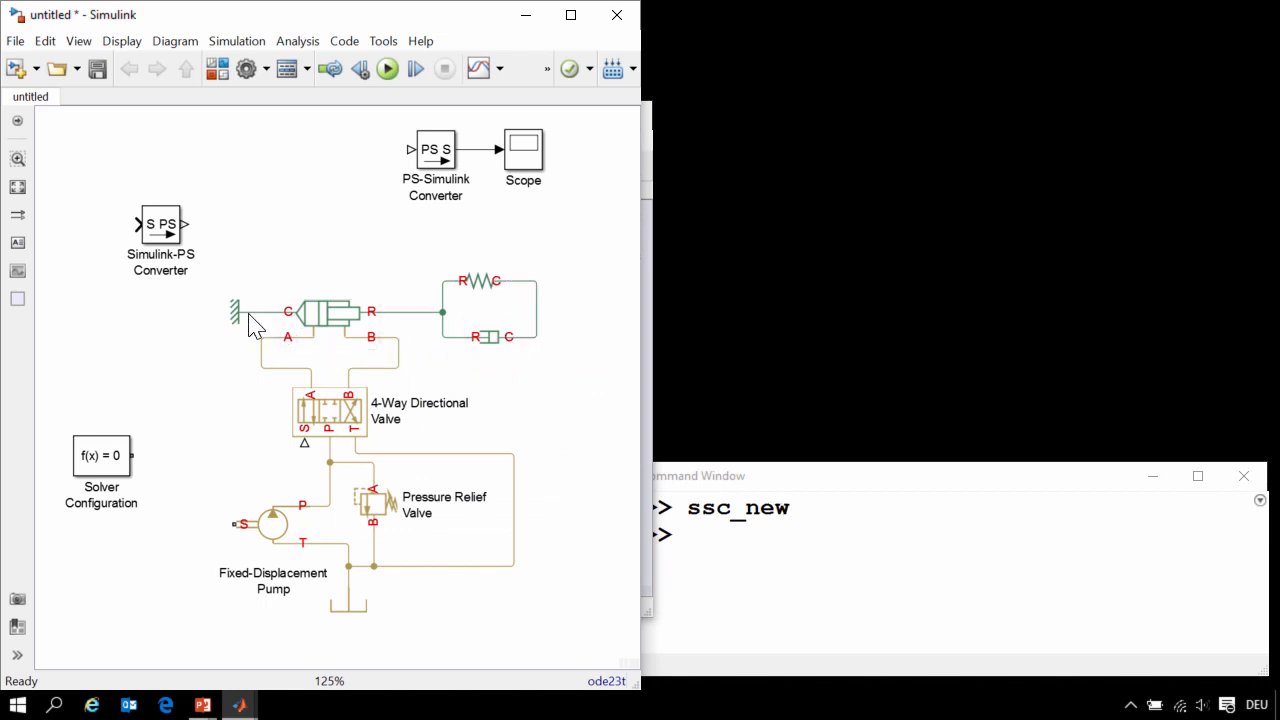
- Copy the translational reference, flipped, onto the spring and damper's C-side line and attach a Mass to the cylinder's rod line
mouse_move(243, 306)
mouse_down()
mouse_move(590, 292)
mouse_move(537, 312)
mouse_up()
key(ctrl+i)
drag(424, 313, 423, 362)
text(Mass)
key(Return)
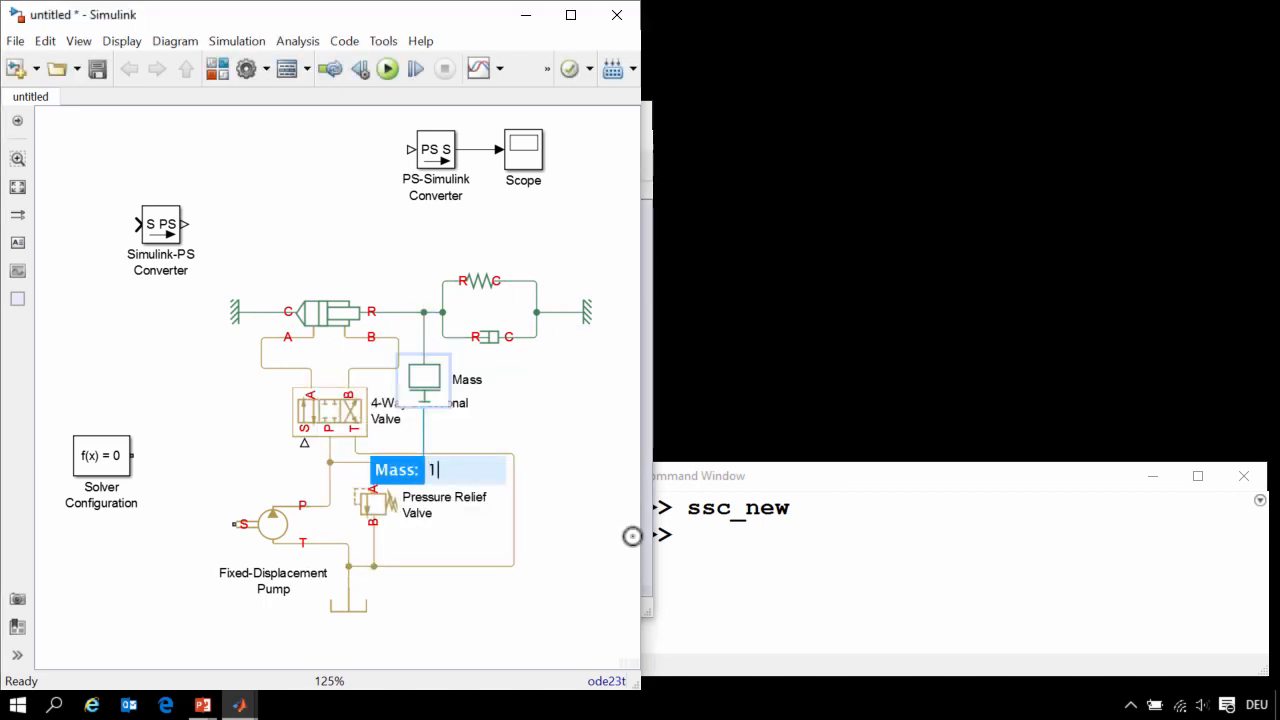
key(Return)
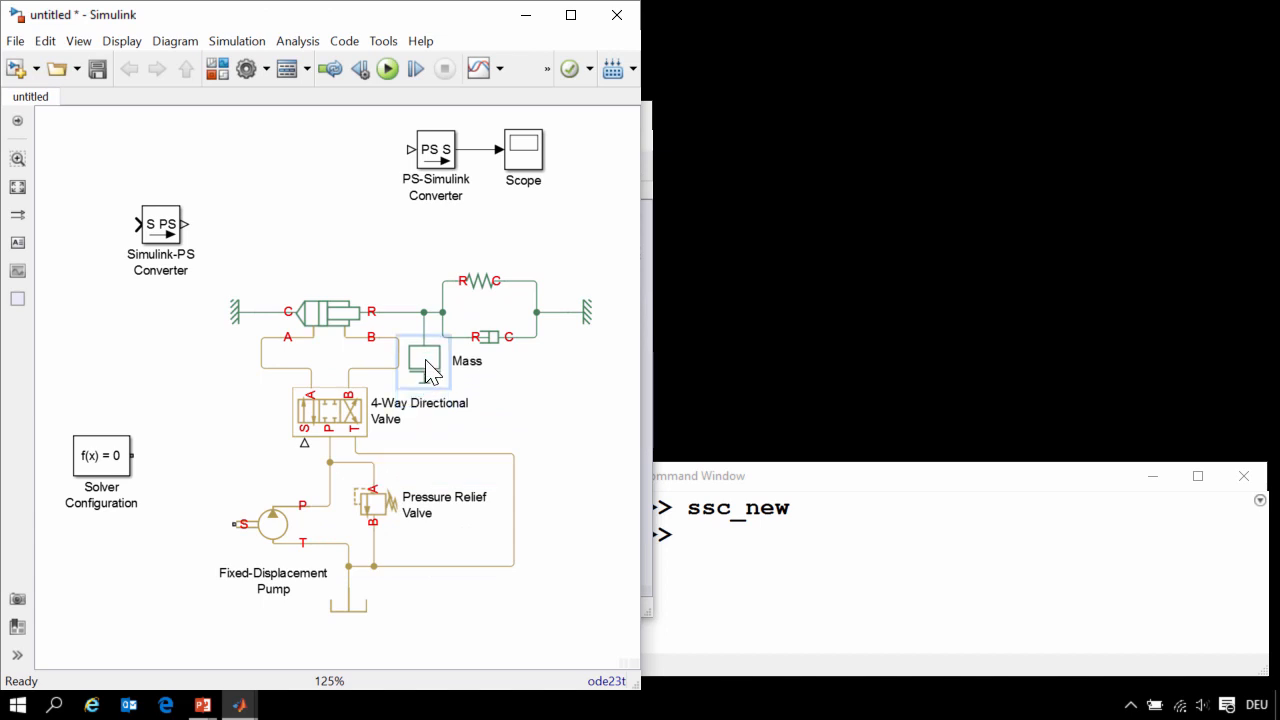
click(396, 510)
click(450, 542)
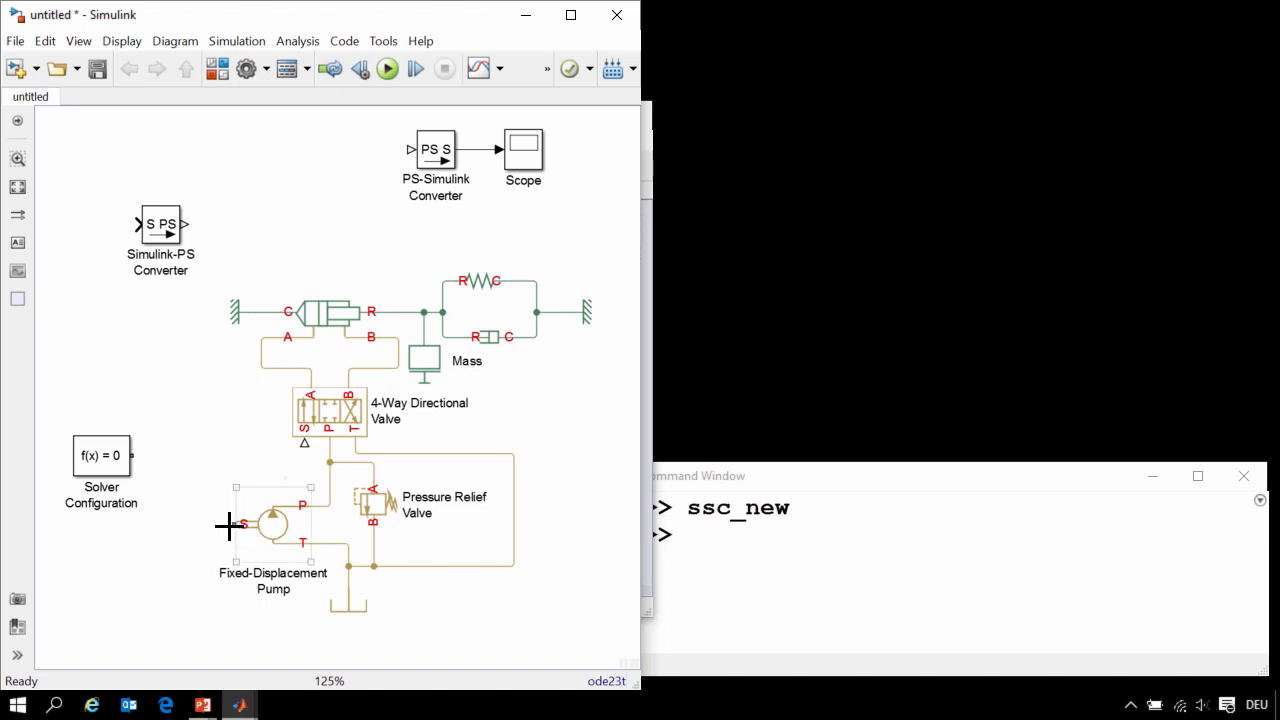
- Add an Ideal Angular Velocity Source and connect its port R to the pump's port S
drag(228, 526, 189, 524)
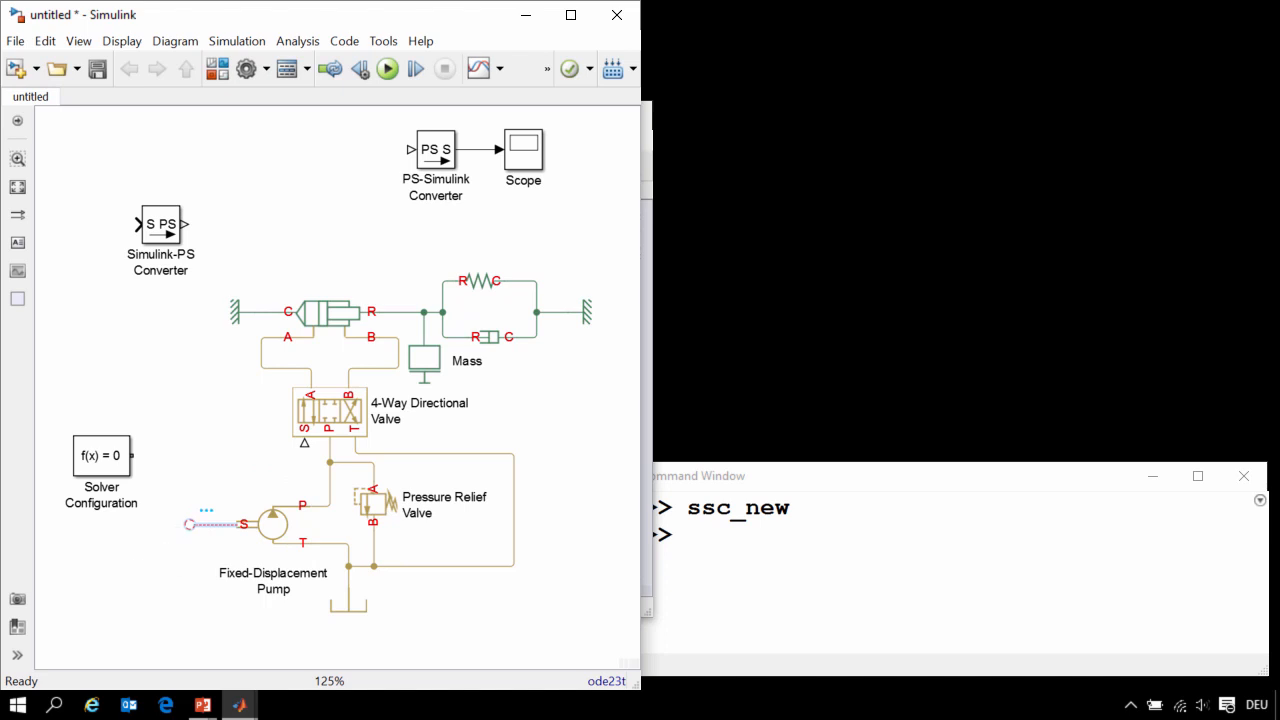
text(ideal ang)
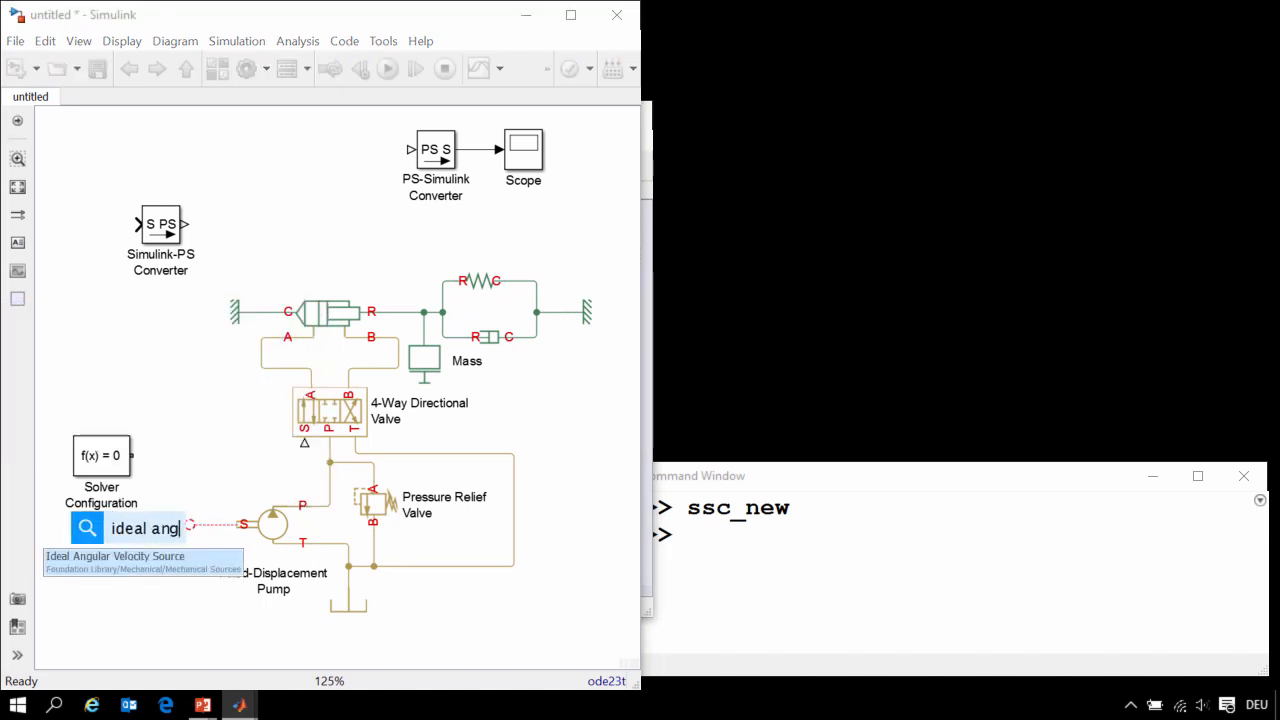
key(Return)
key(ctrl+r)
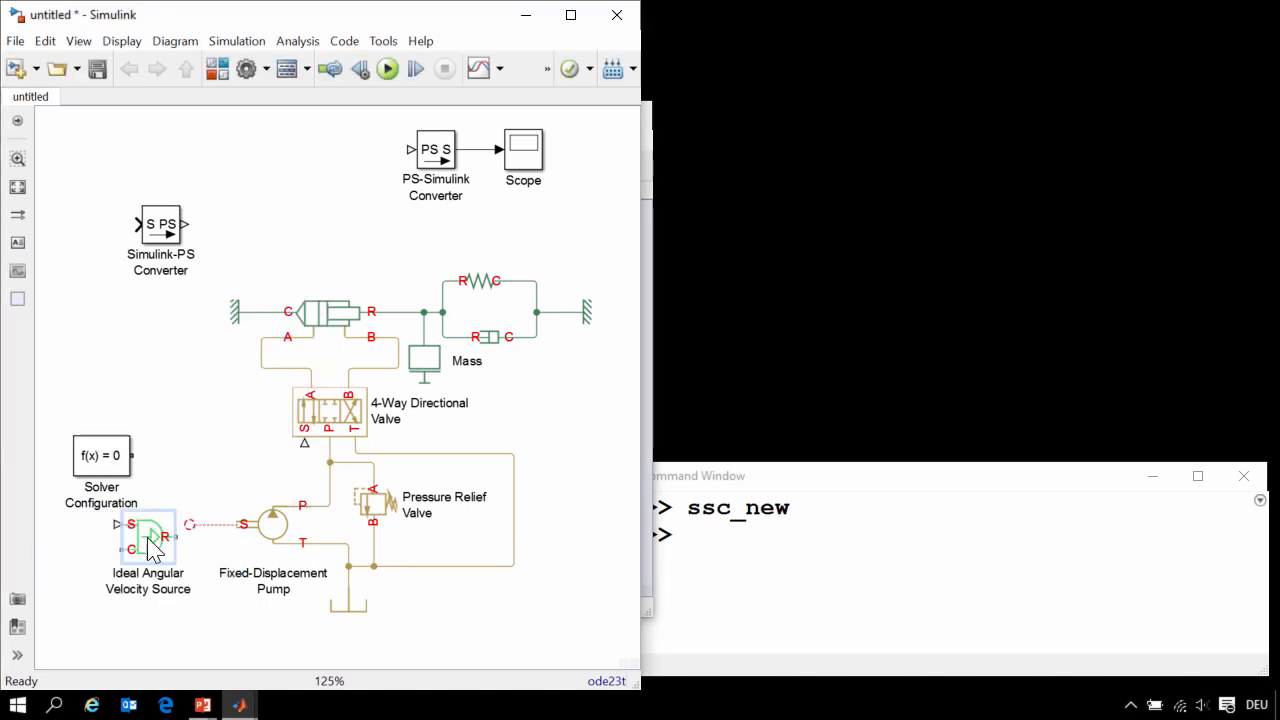
drag(160, 536, 209, 529)
- Add a Mechanical Rotational Reference on port C of the angular velocity source
drag(165, 543, 136, 622)
double_click(136, 622)
text(ref)
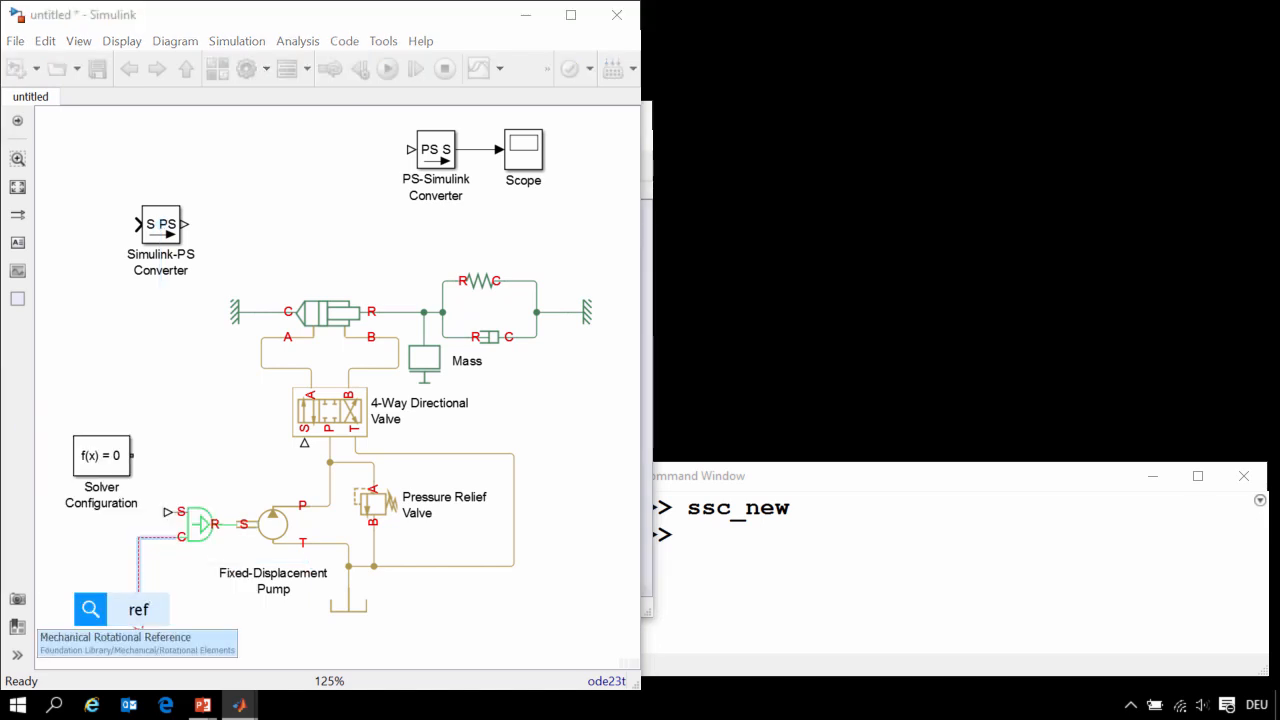
key(Return)
- Move Solver Configuration out of the way and add a PS Constant of 188 on the angular velocity source's port S
drag(128, 455, 172, 393)
drag(160, 514, 136, 514)
double_click(130, 512)
text(Ps)
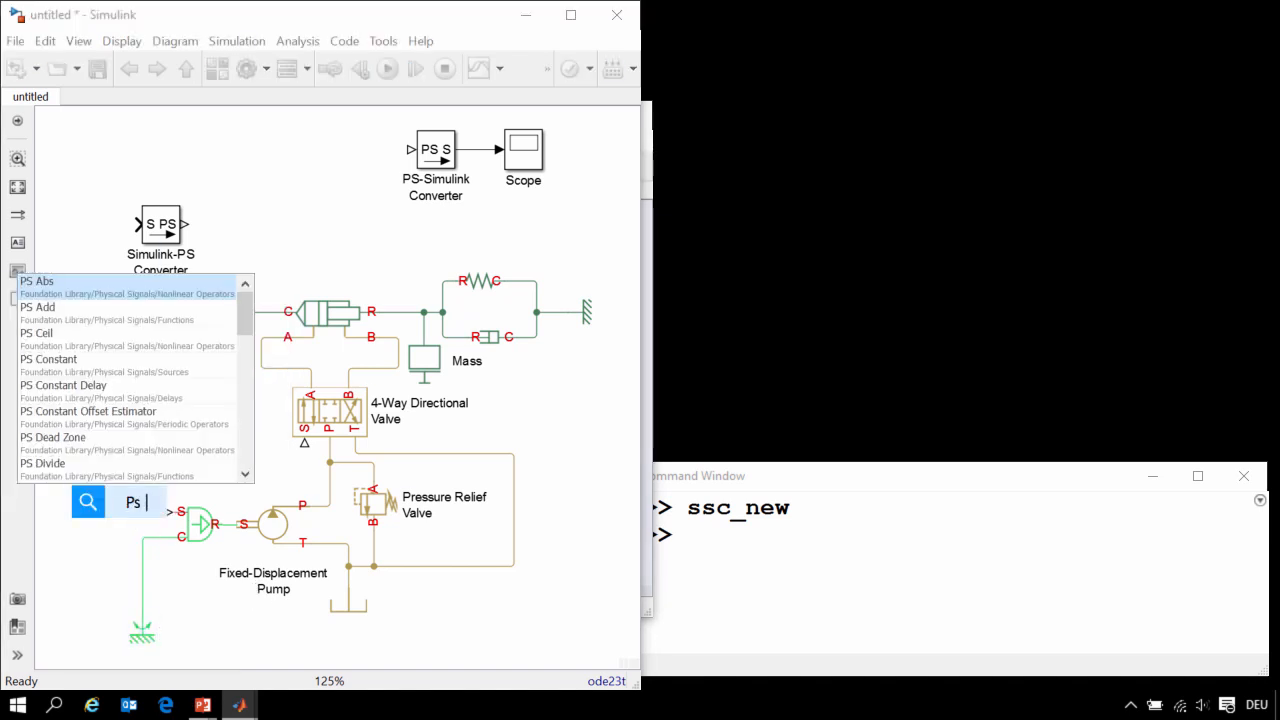
text(c)
key(Return)
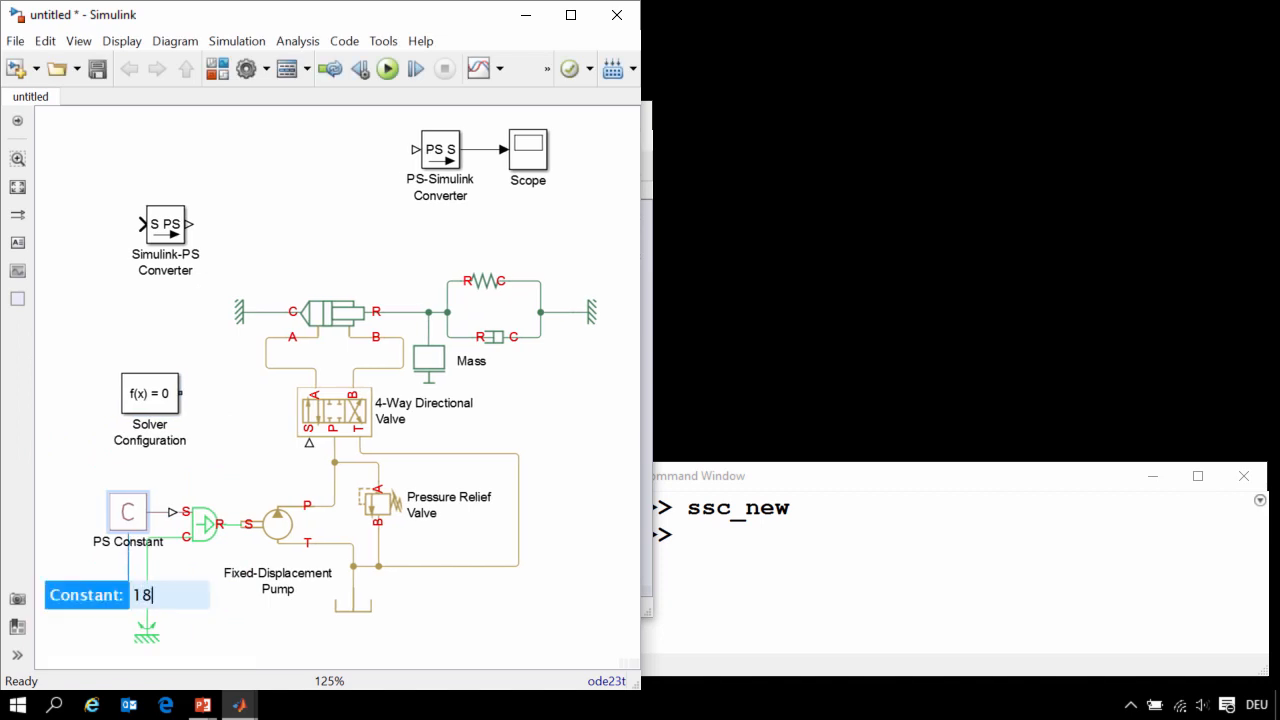
text(188)
key(Return)
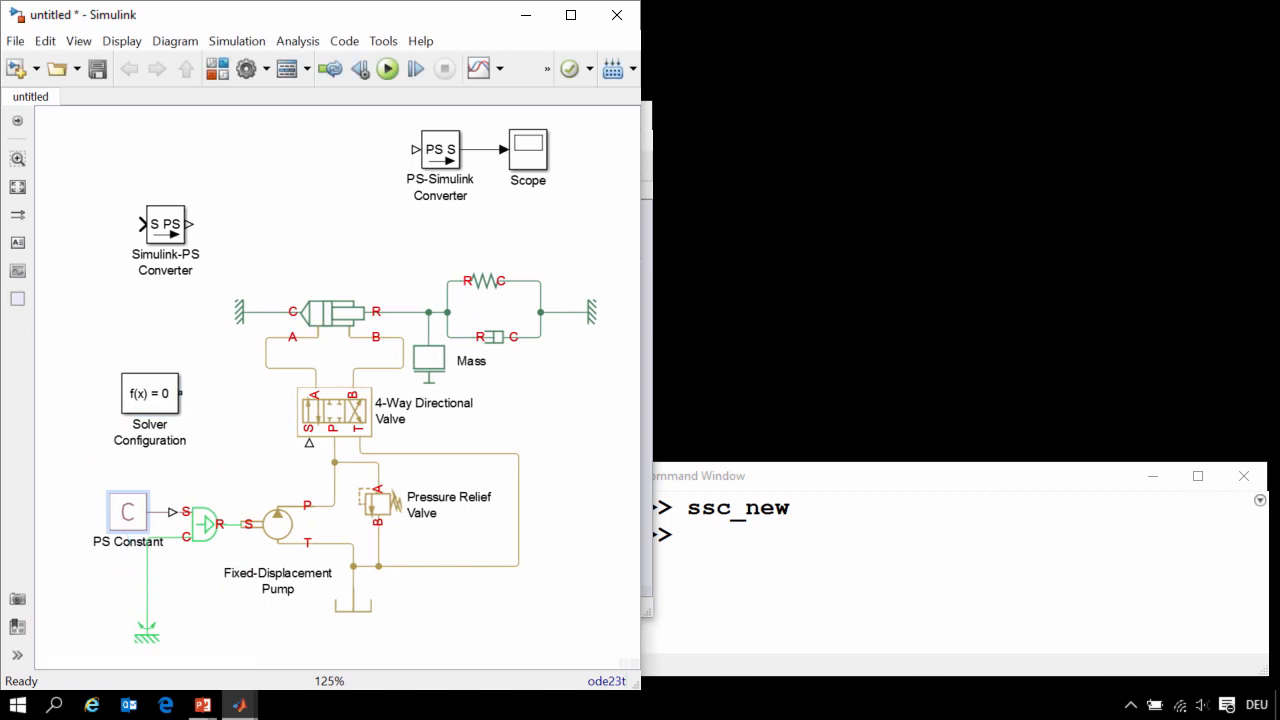
- Attach the Solver Configuration block to the tank line and add a second Simulink-PS Converter on the directional valve's port S
mouse_move(150, 393)
mouse_down()
mouse_move(431, 565)
mouse_move(463, 607)
mouse_move(408, 594)
mouse_move(407, 567)
mouse_up()
click(476, 598)
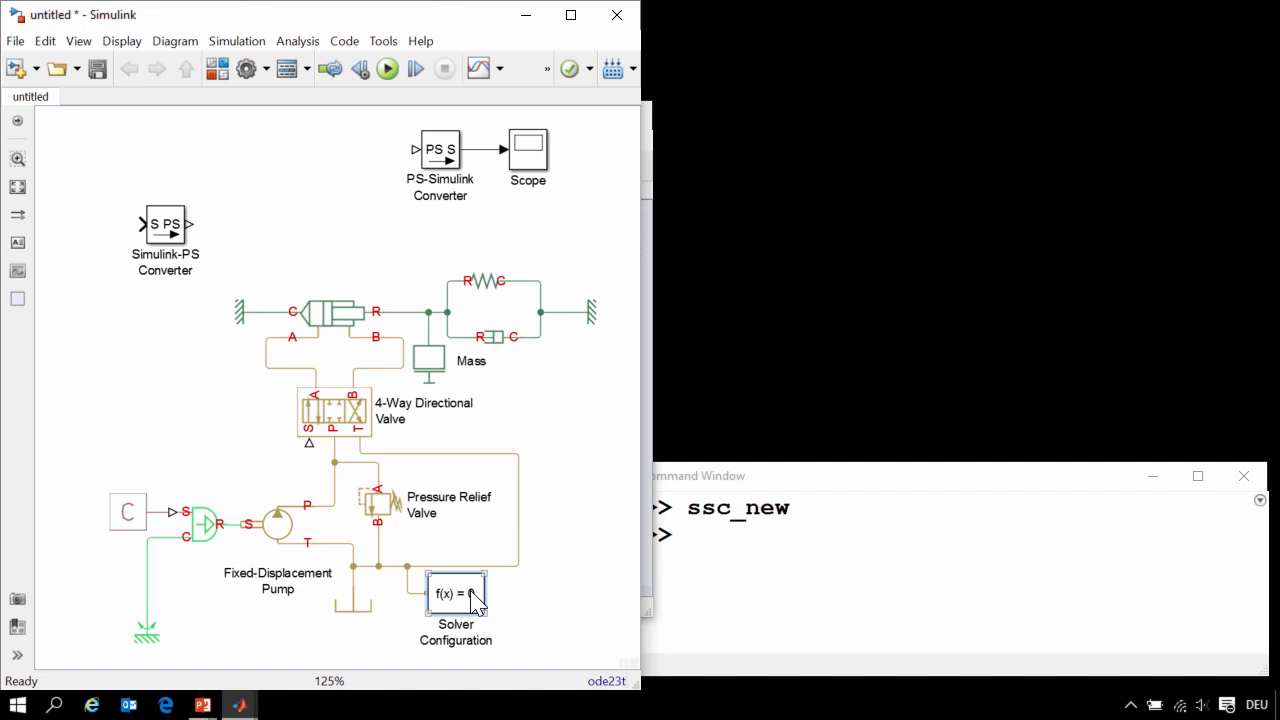
drag(307, 455, 263, 459)
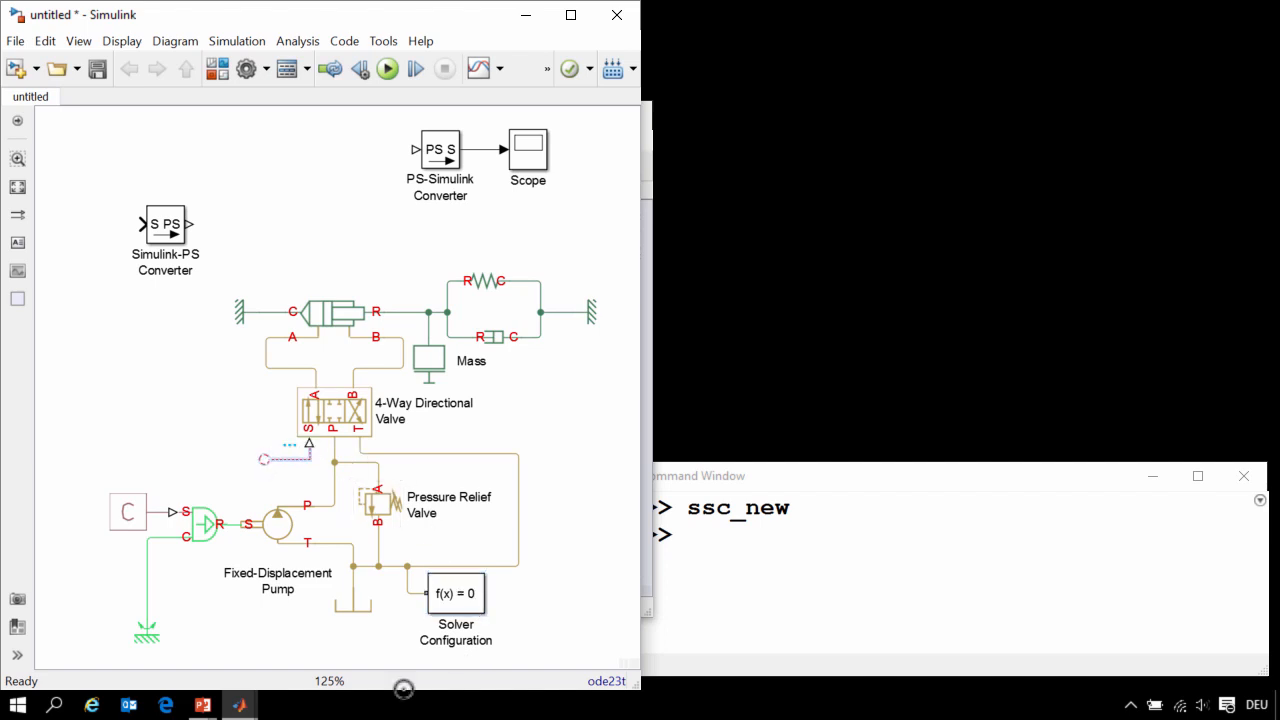
text(Simul)
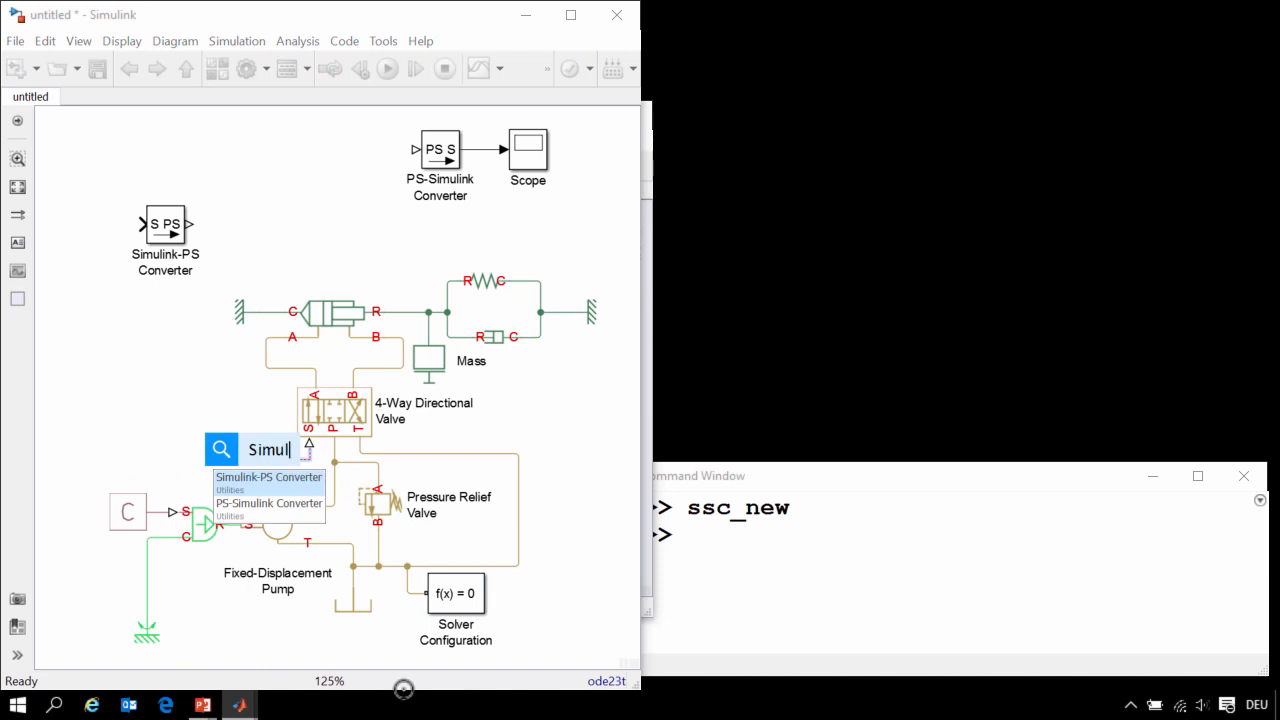
key(Return)
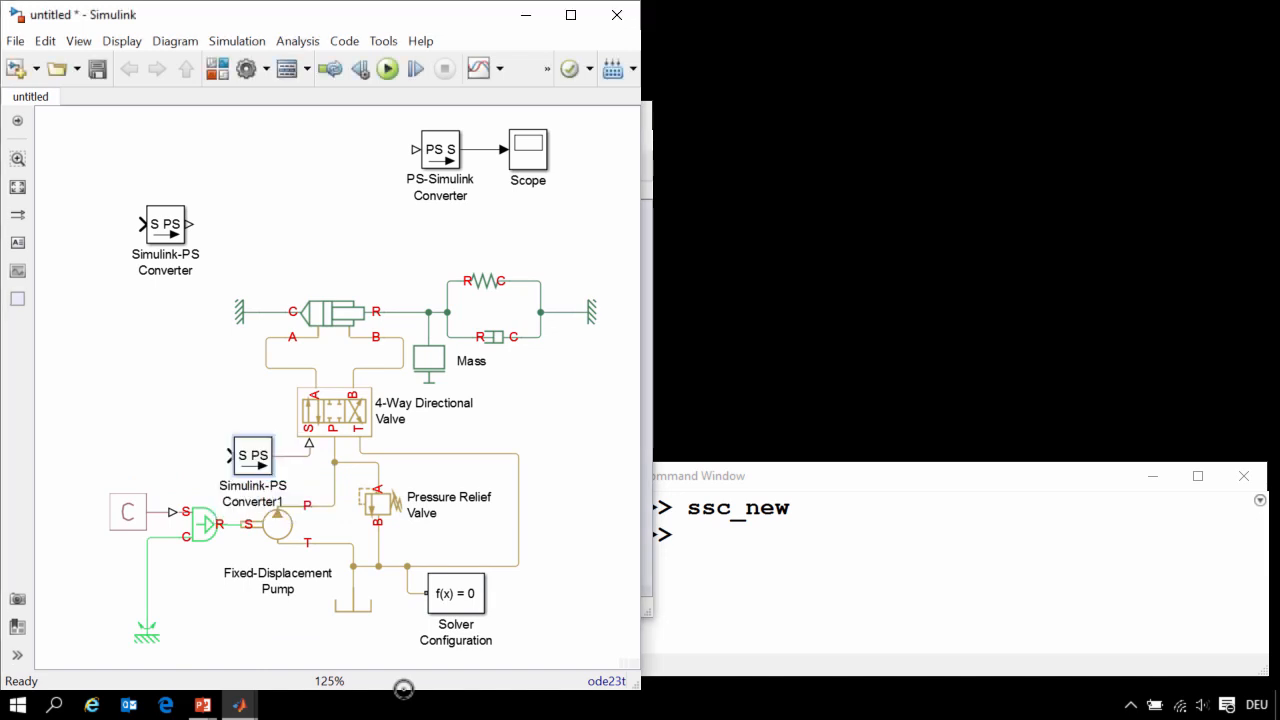
- Set the input signal unit of the valve's Simulink-PS Converter to m
double_click(259, 468)
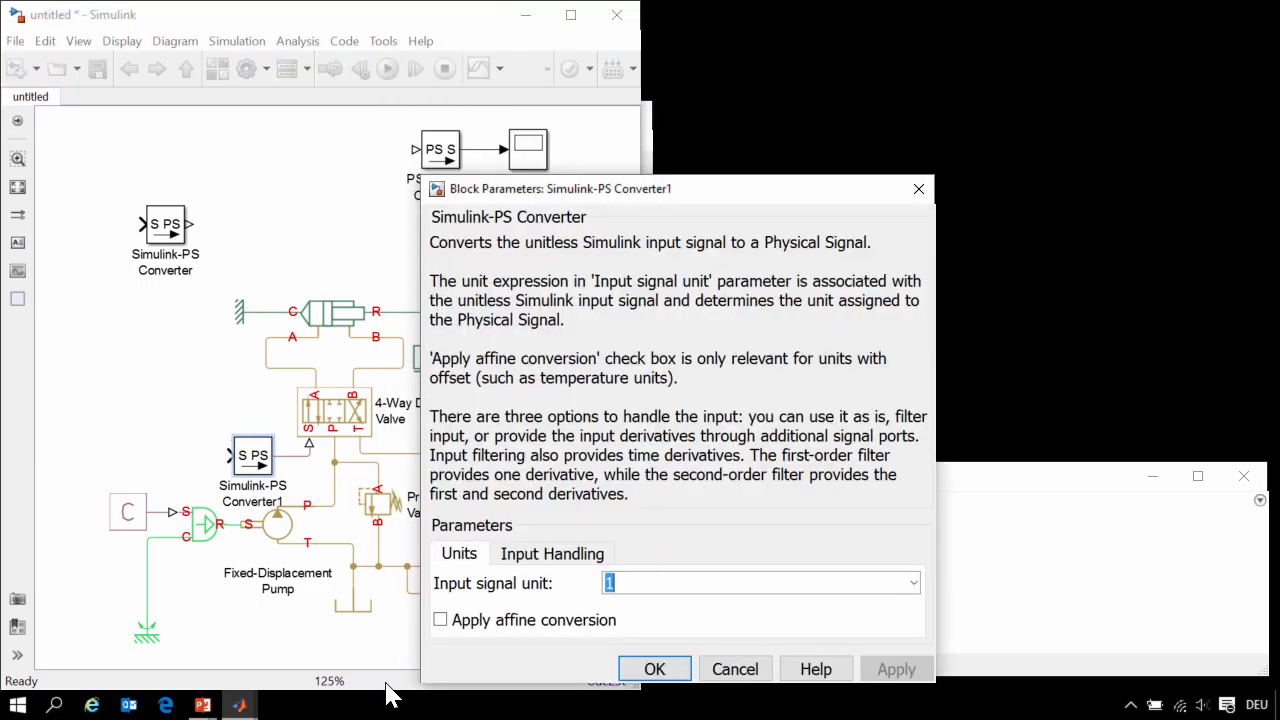
text(m)
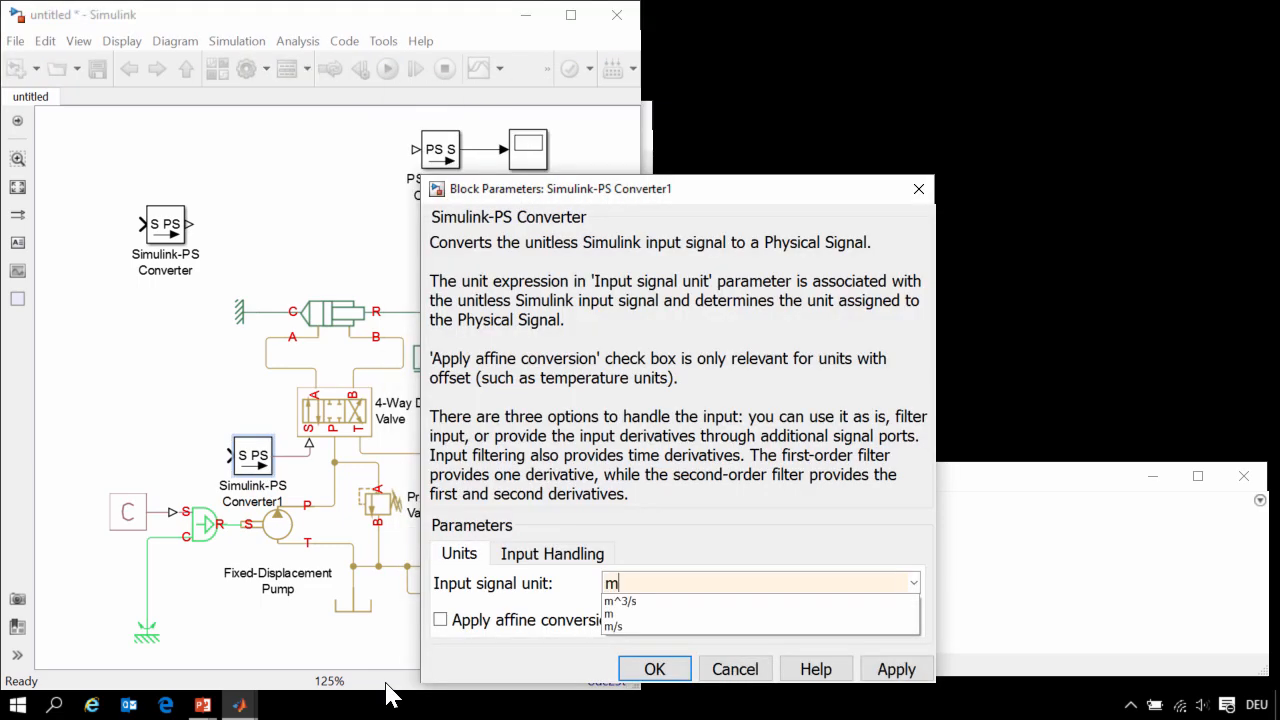
click(644, 614)
click(653, 669)
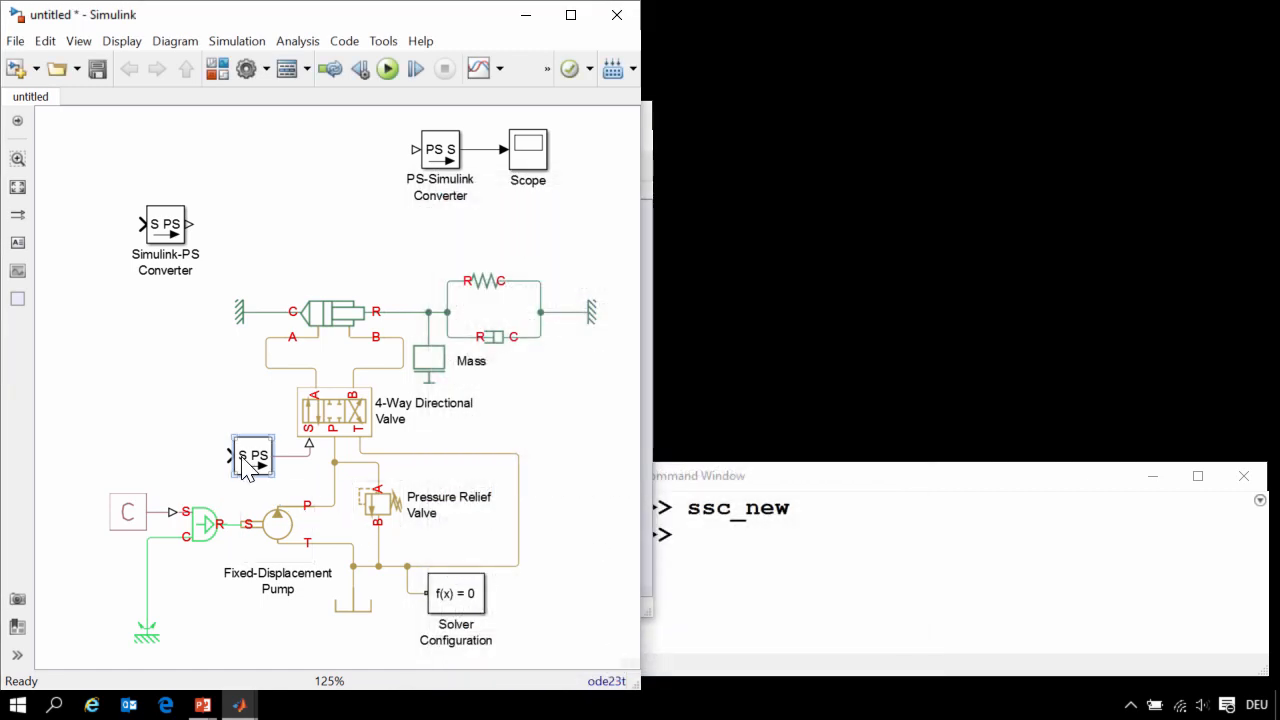
- Add a Sine Wave block with amplitude 0.003 on the input of the valve's Simulink-PS Converter
drag(229, 456, 203, 456)
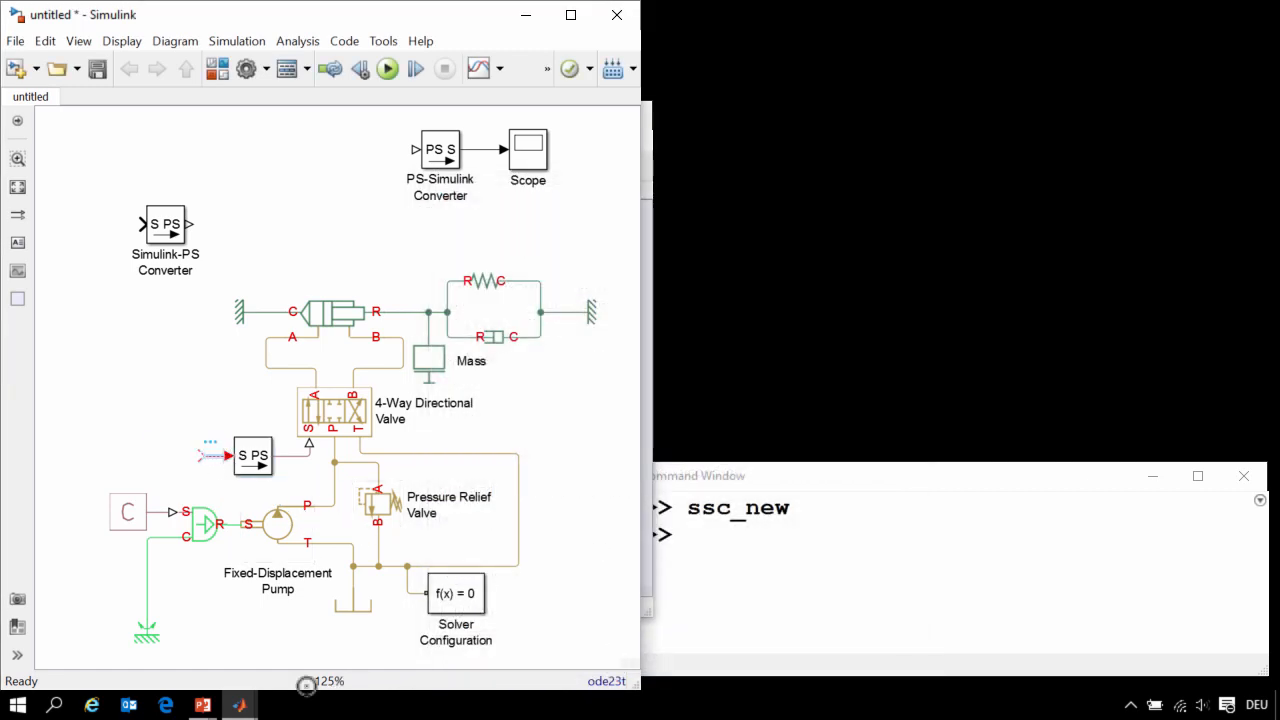
text(sin)
key(Down)
key(Return)
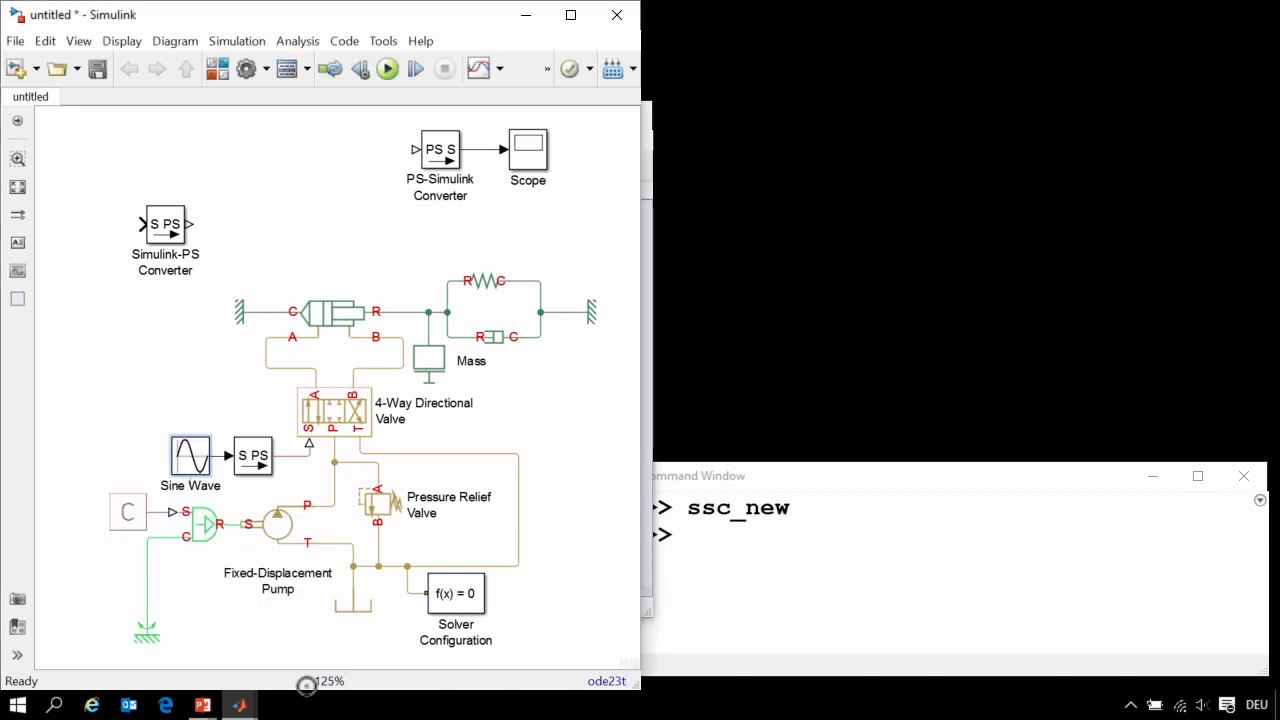
text(0.003)
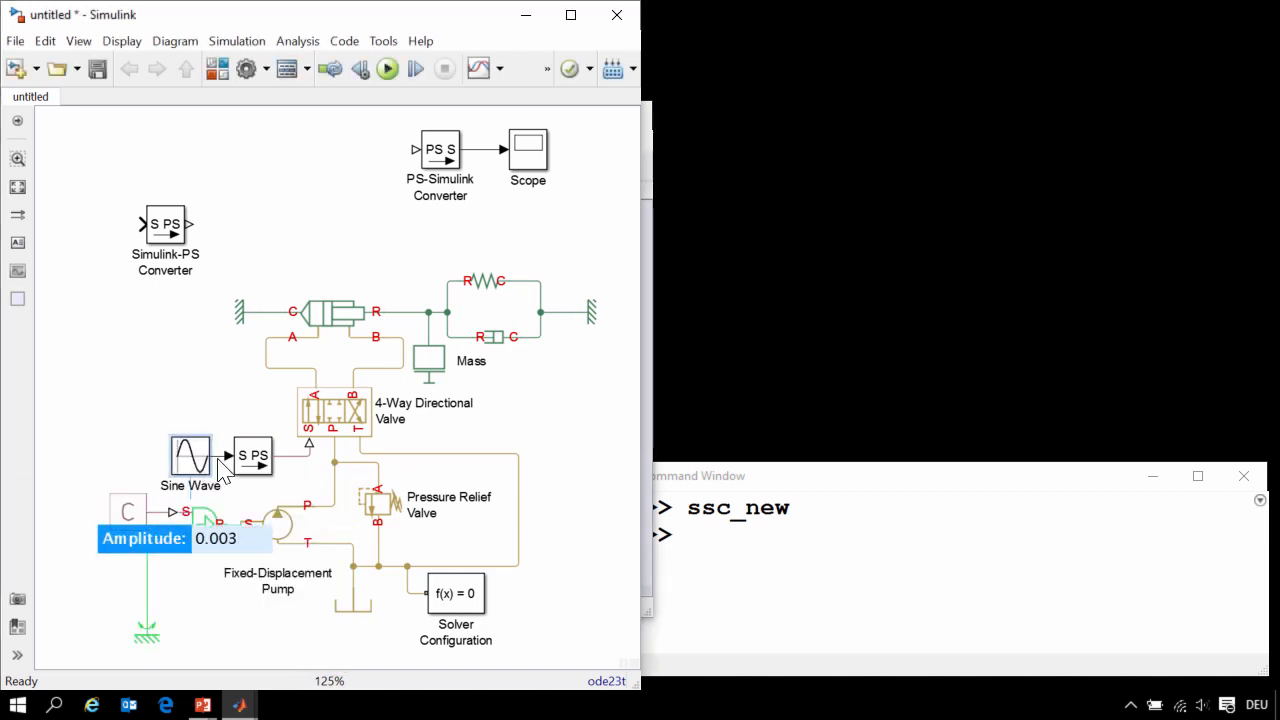
key(Return)
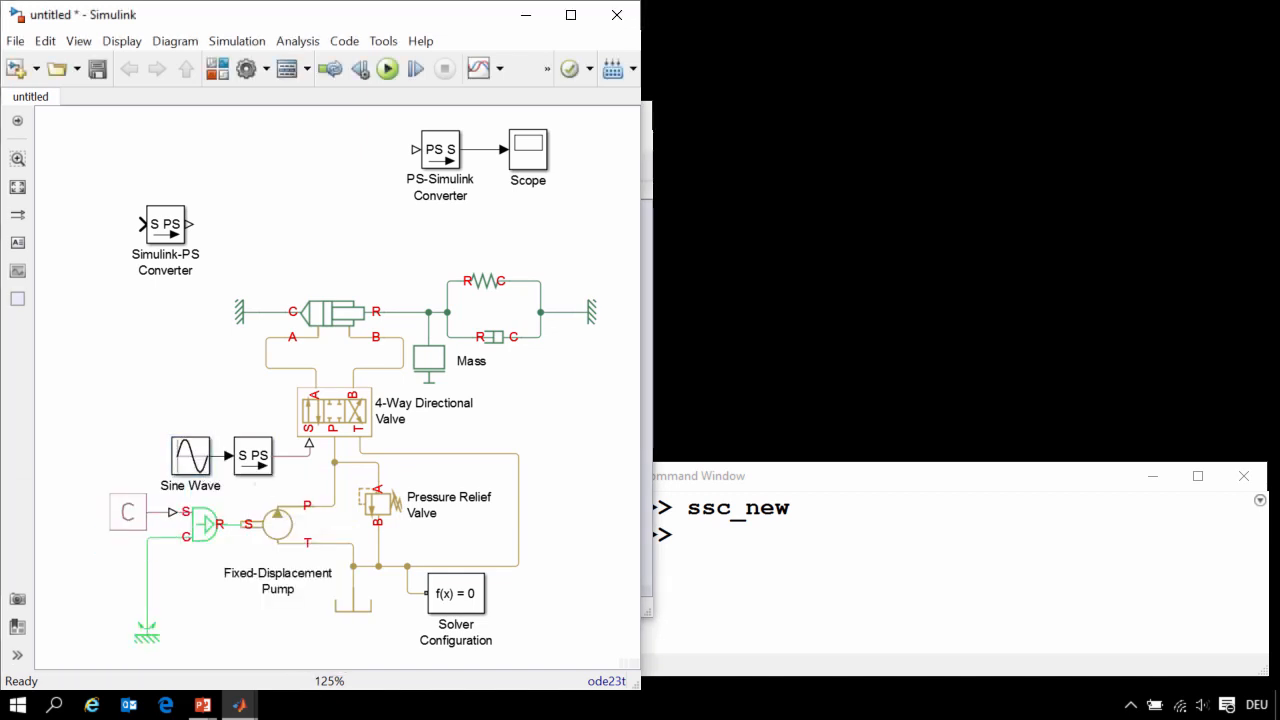
- Add a Hydraulic Fluid block, check its parameters, and place it beside the directional valve's return line, connected to that line
click(519, 515)
click(531, 516)
text(hydraulic flu)
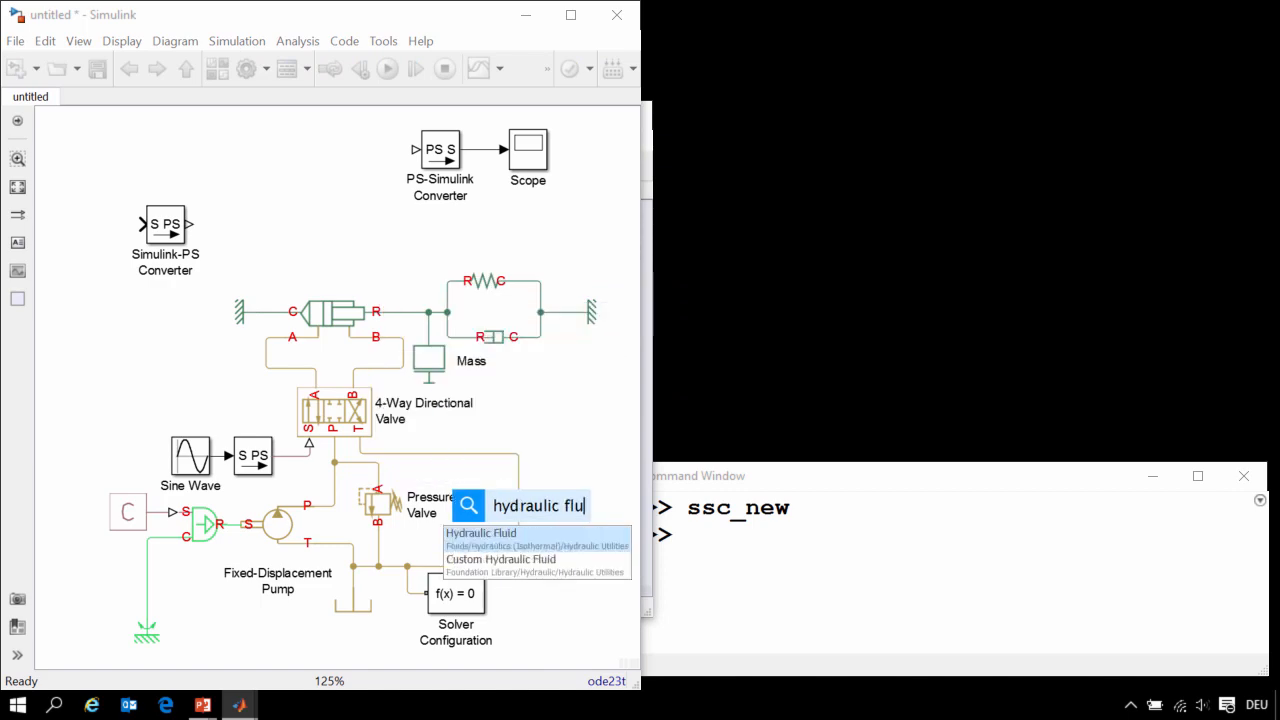
key(Return)
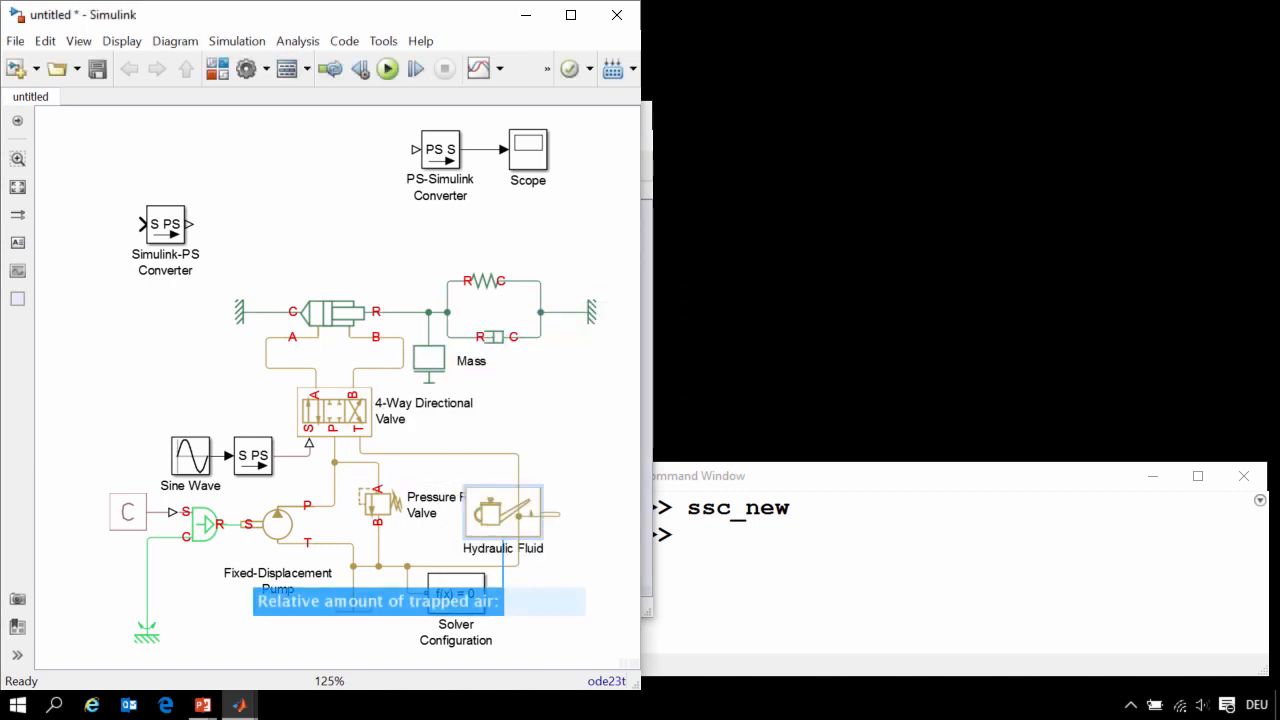
double_click(503, 512)
click(639, 406)
click(960, 612)
drag(846, 340, 846, 405)
click(570, 578)
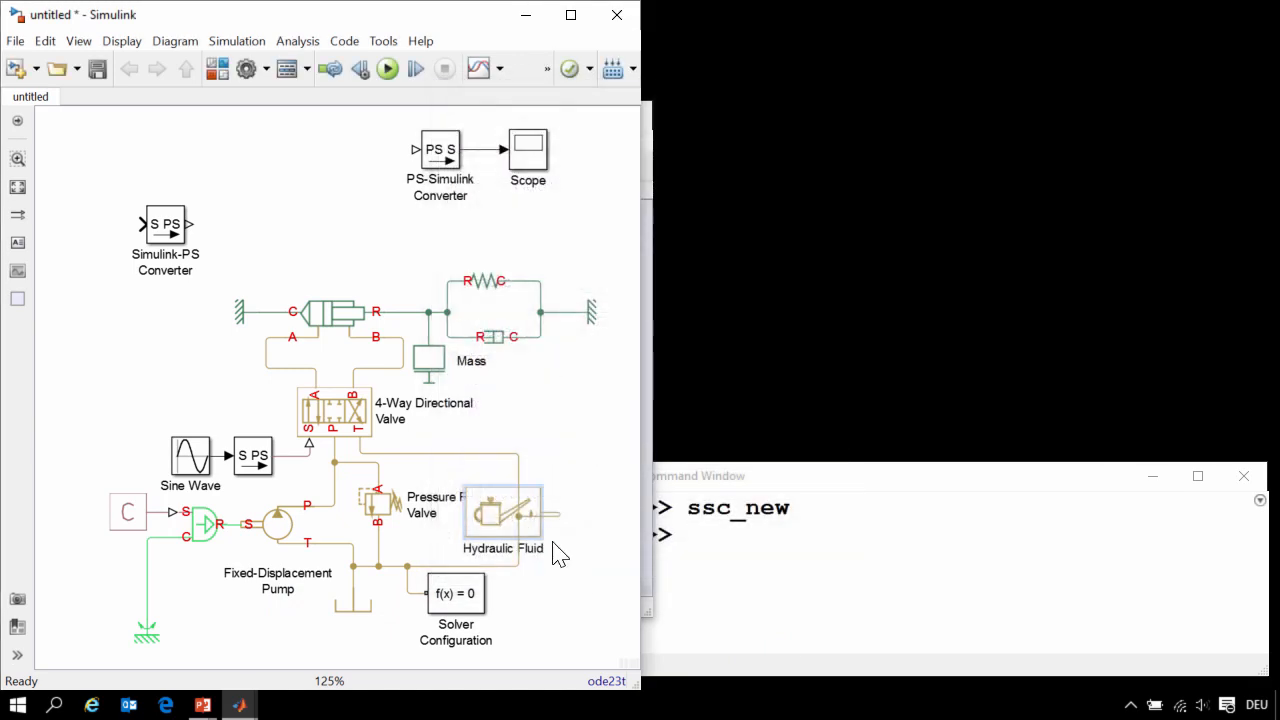
drag(502, 497, 590, 497)
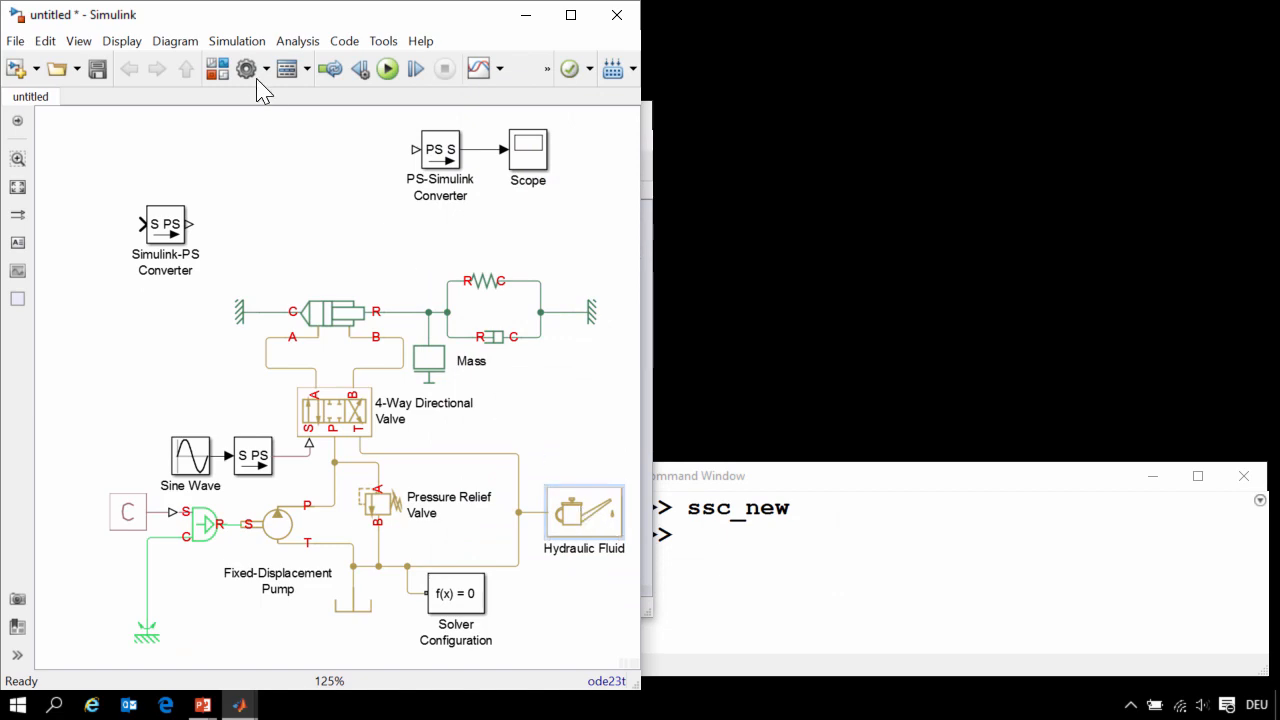
- Configure Simscape data logging in the model's configuration parameters to log all simulation data, with the data point limit turned off
key(ctrl+e)
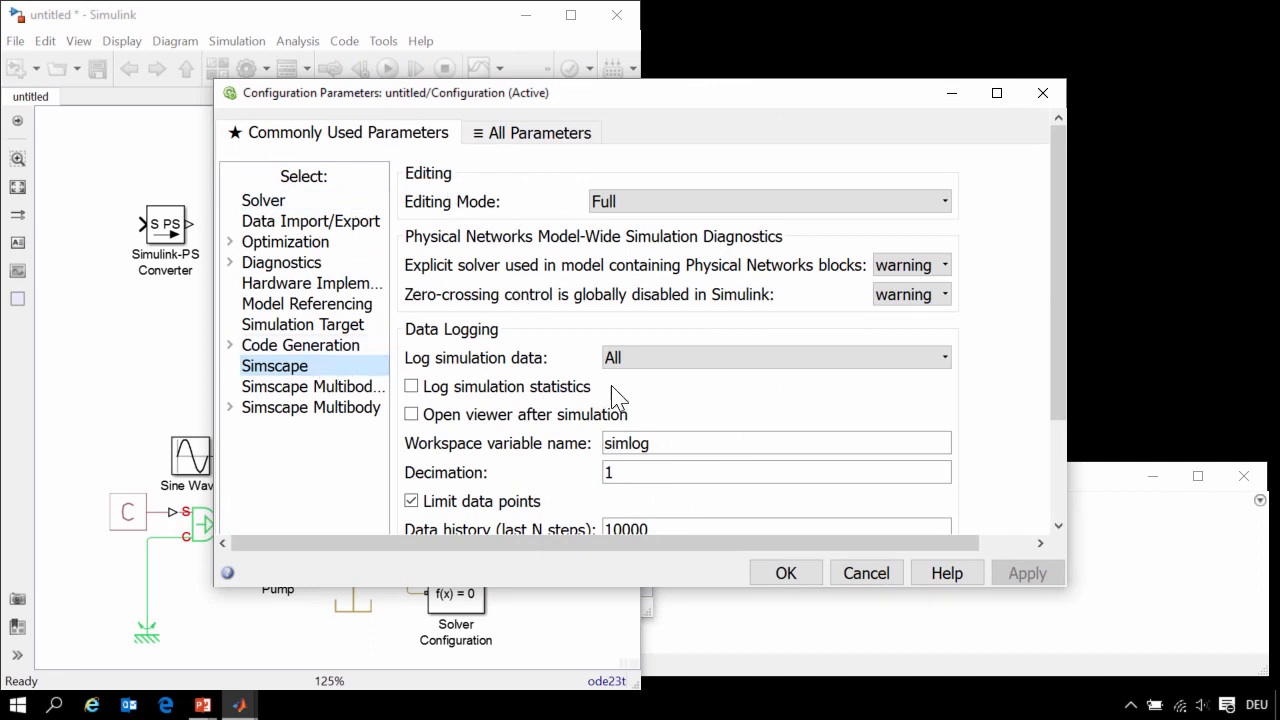
click(670, 362)
click(658, 365)
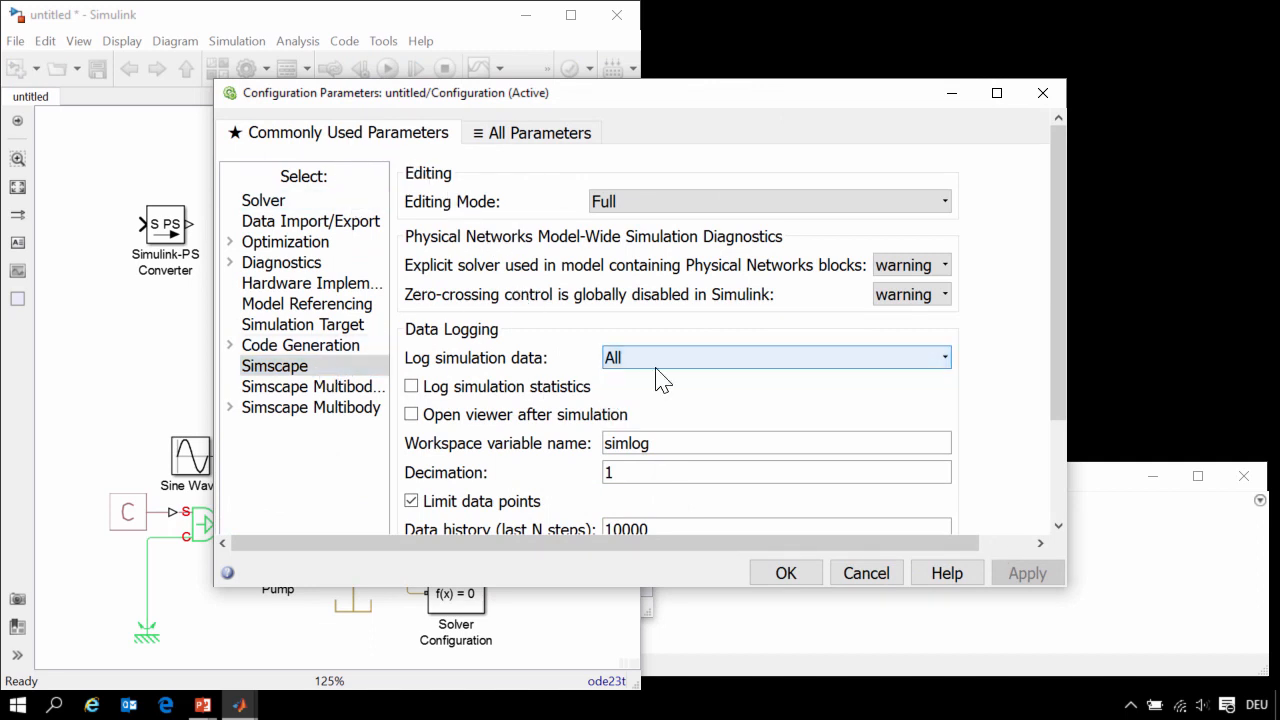
click(411, 500)
drag(438, 585, 438, 622)
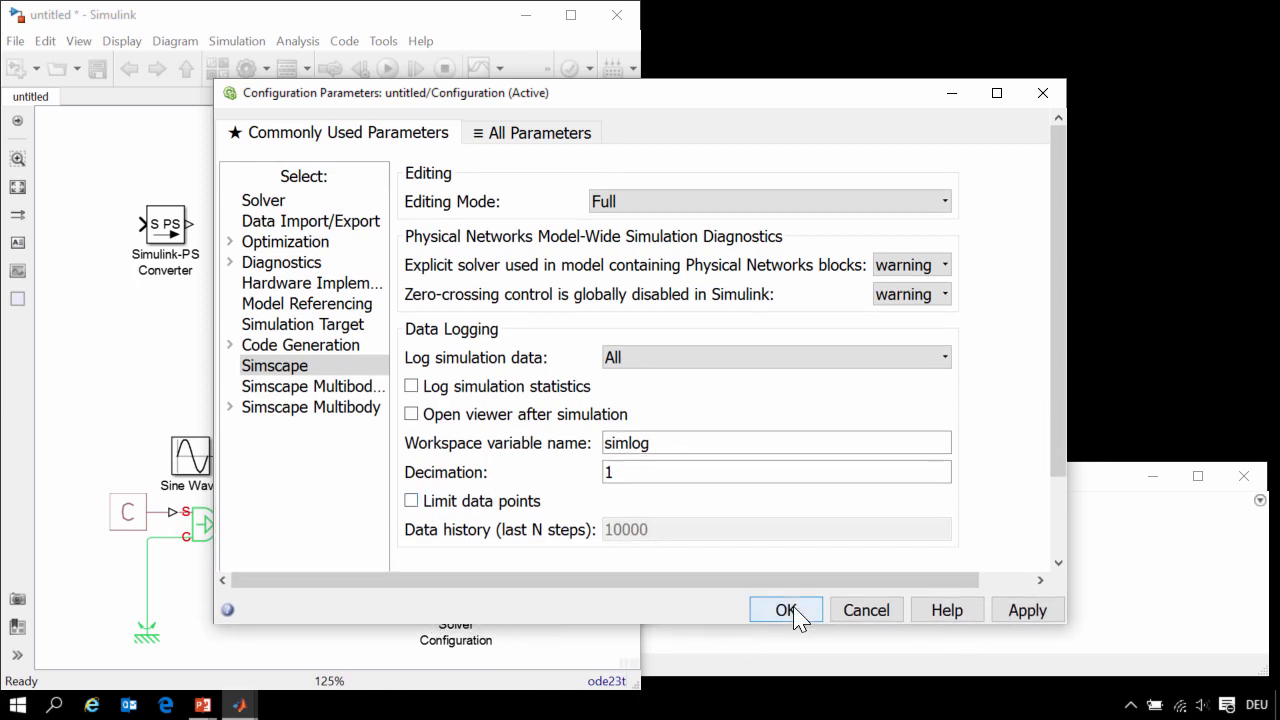
click(788, 611)
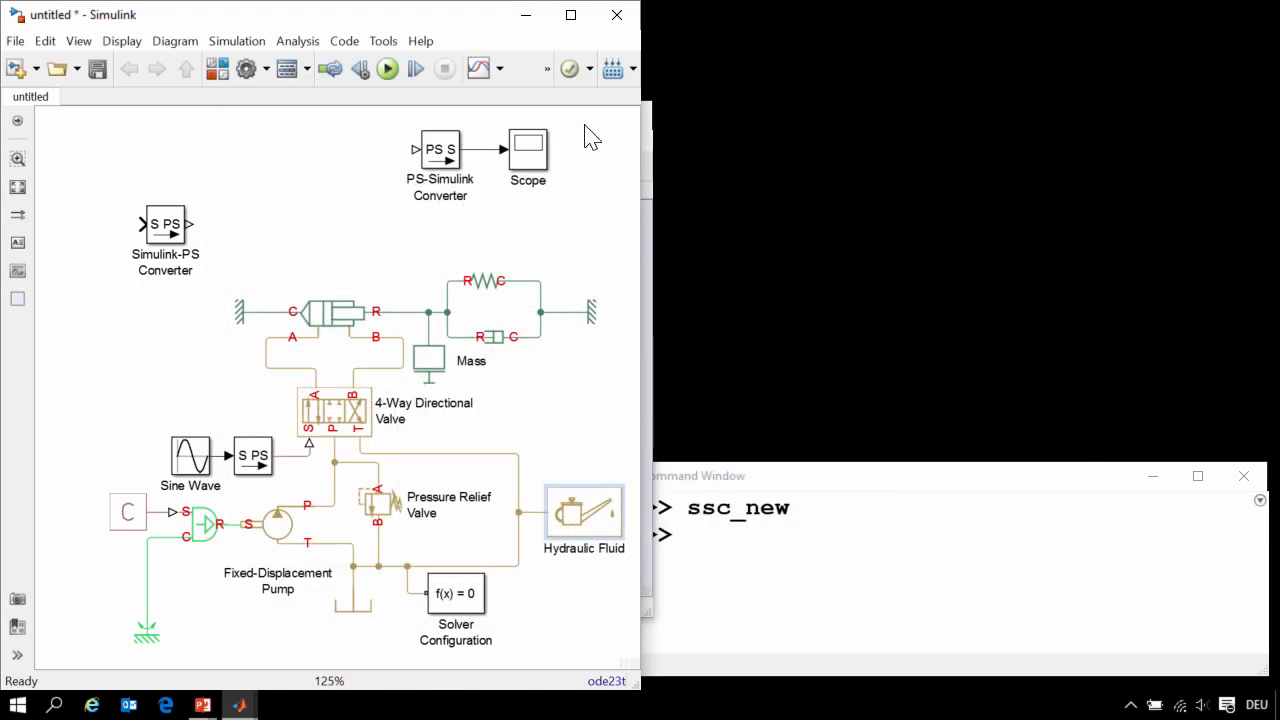
- Run the simulation and open the translational spring's logged simlog data in the results explorer beside the model
click(388, 70)
click(488, 288)
right_click(487, 282)
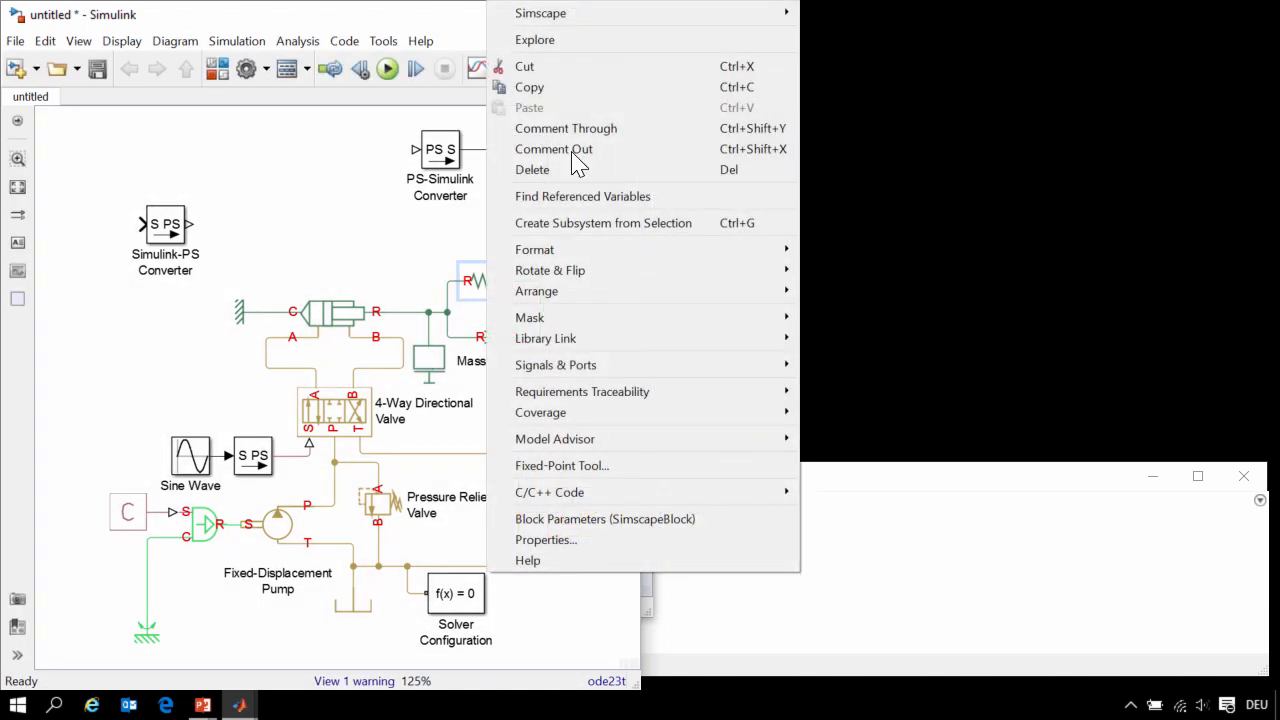
mouse_move(748, 20)
mouse_move(910, 68)
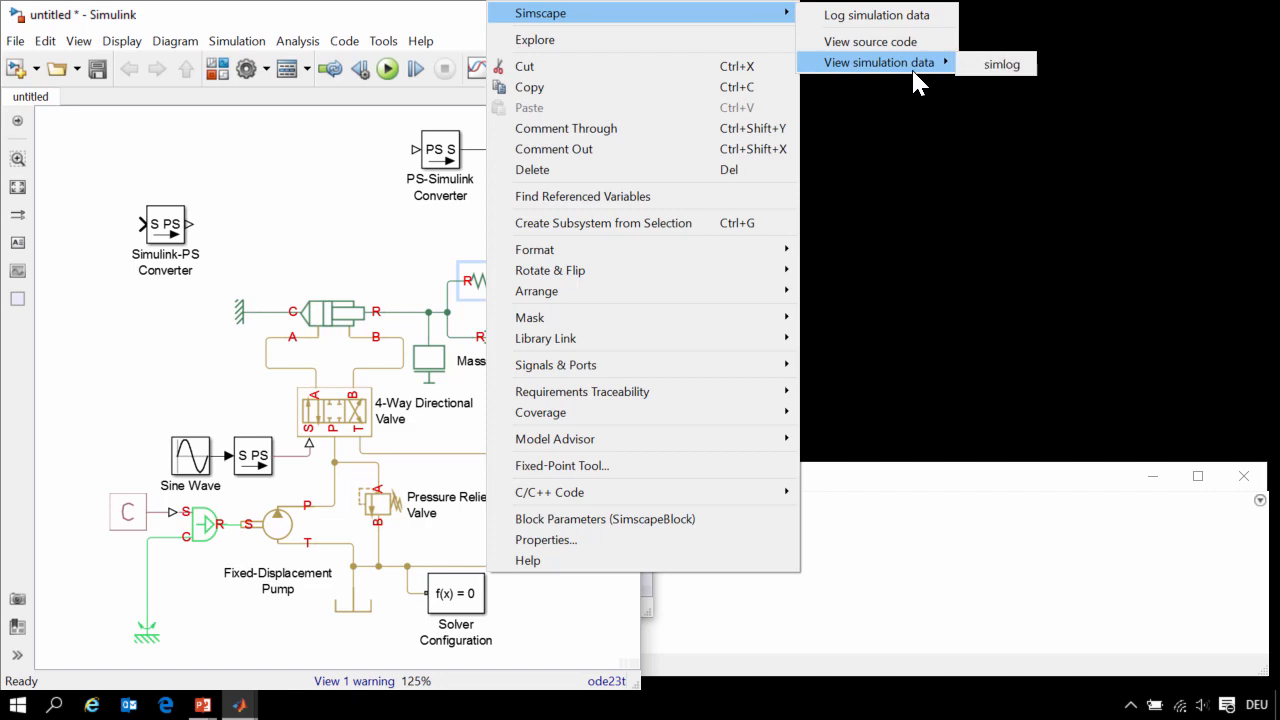
click(985, 66)
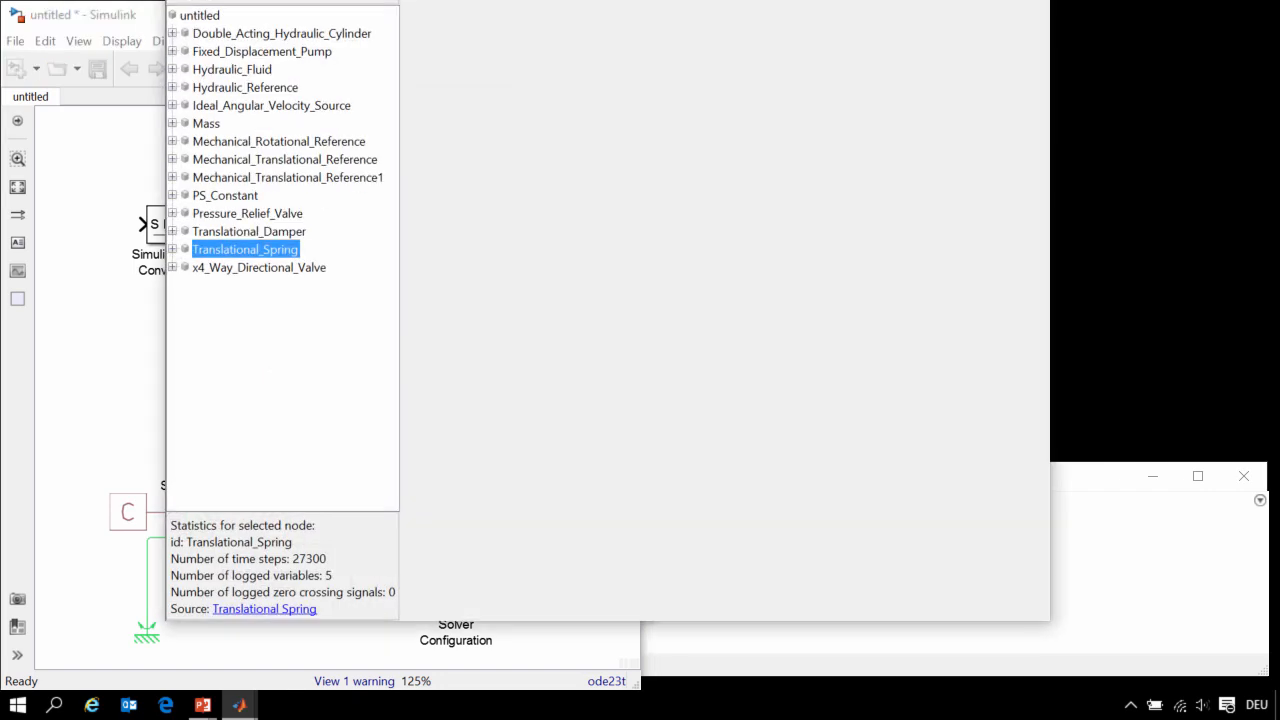
key(super+Right)
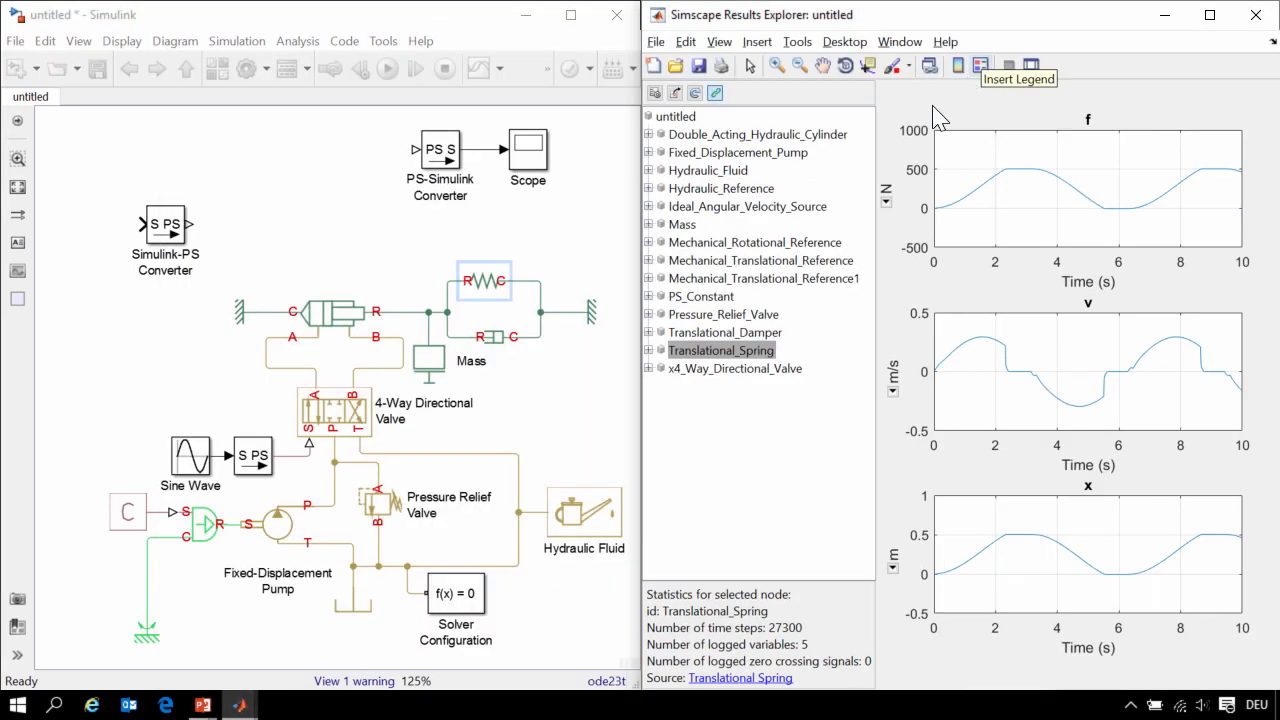
- Plot the translational spring's logged x and f signals and the fixed-displacement pump's pressure_diff in the results explorer
click(757, 352)
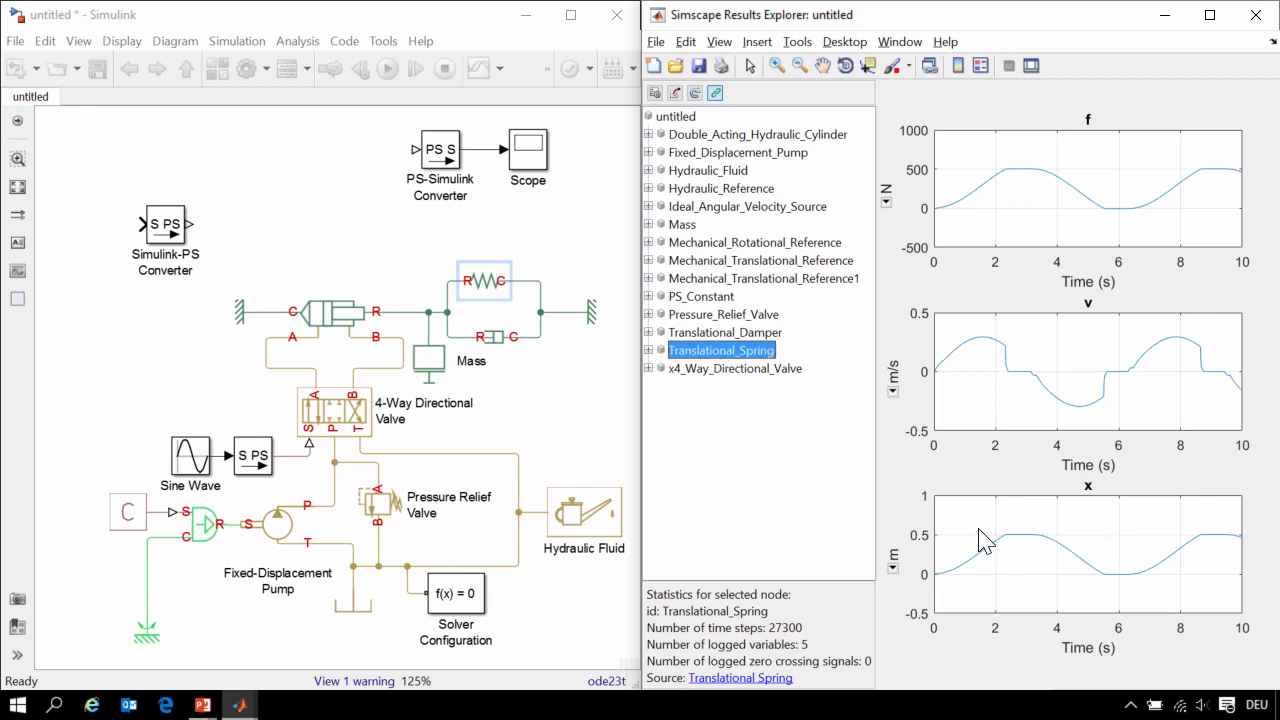
click(648, 350)
click(683, 439)
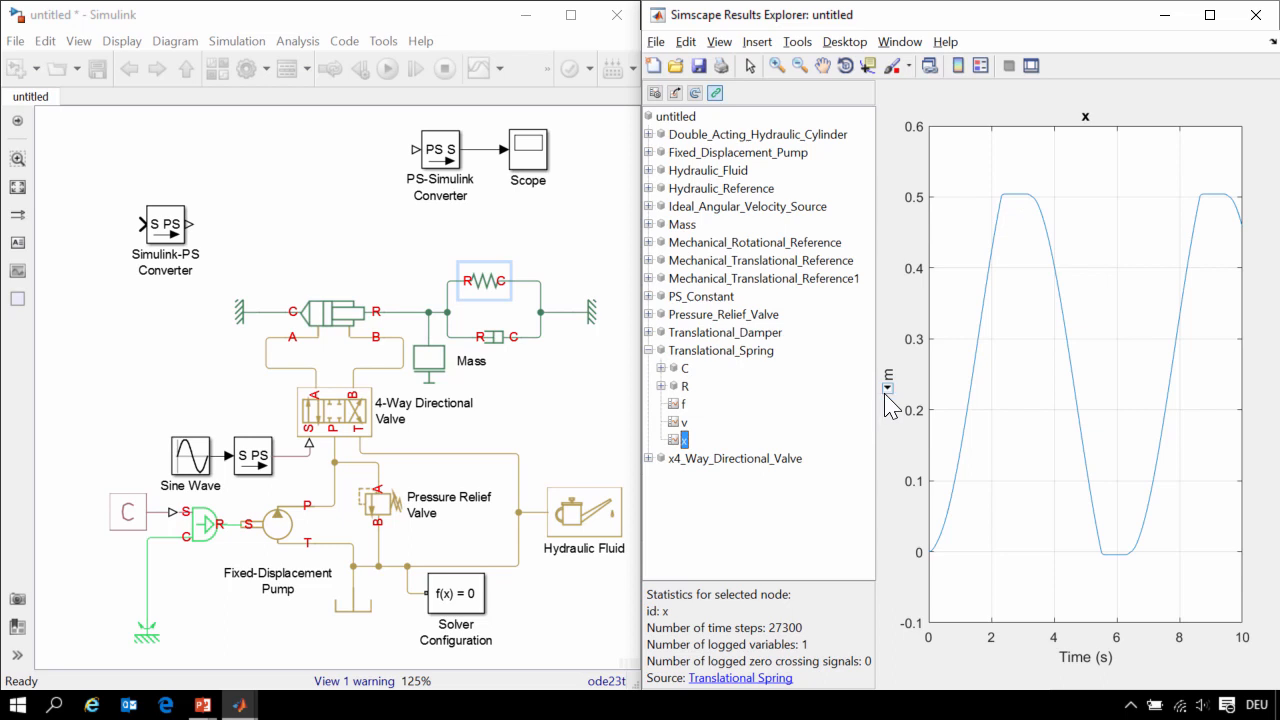
click(678, 405)
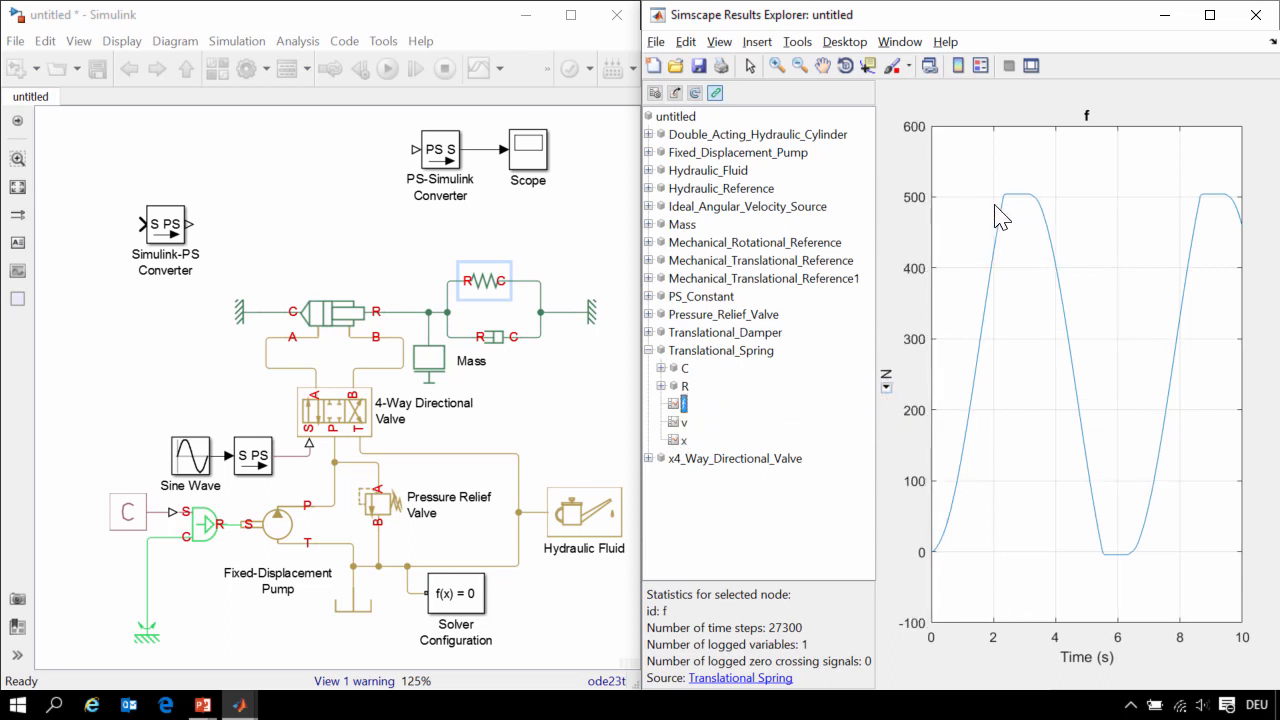
click(648, 152)
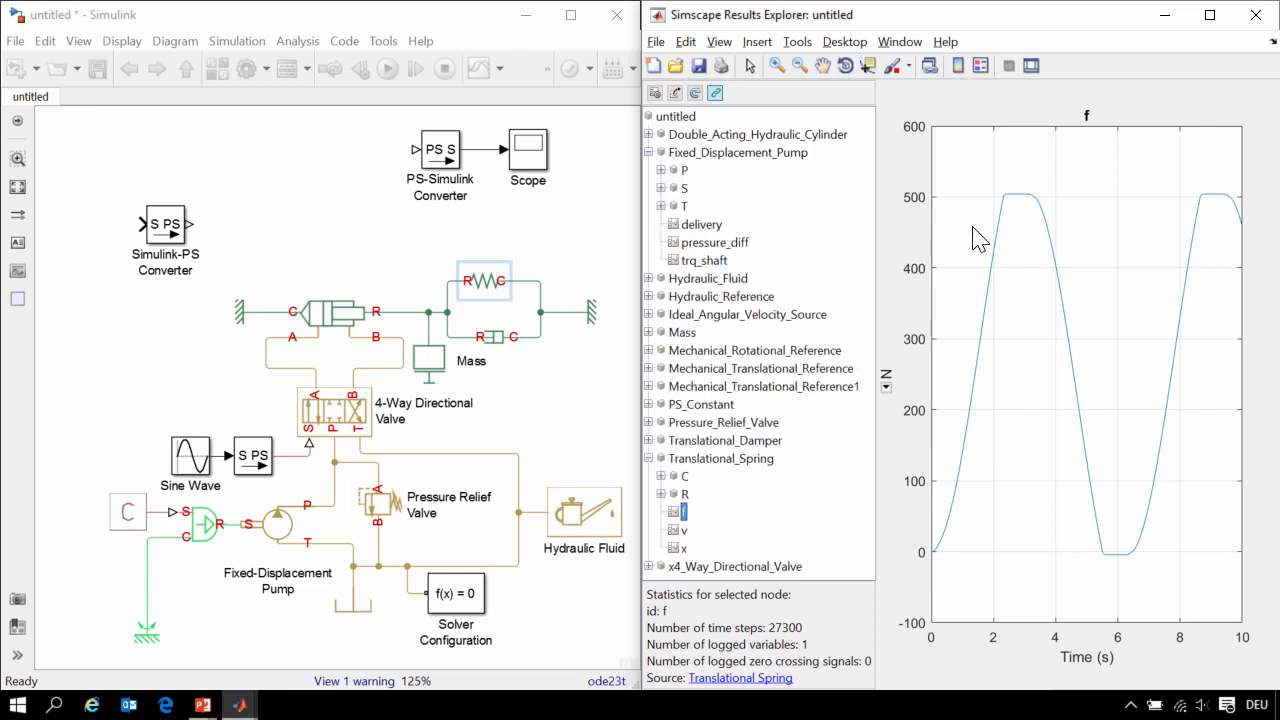
click(690, 243)
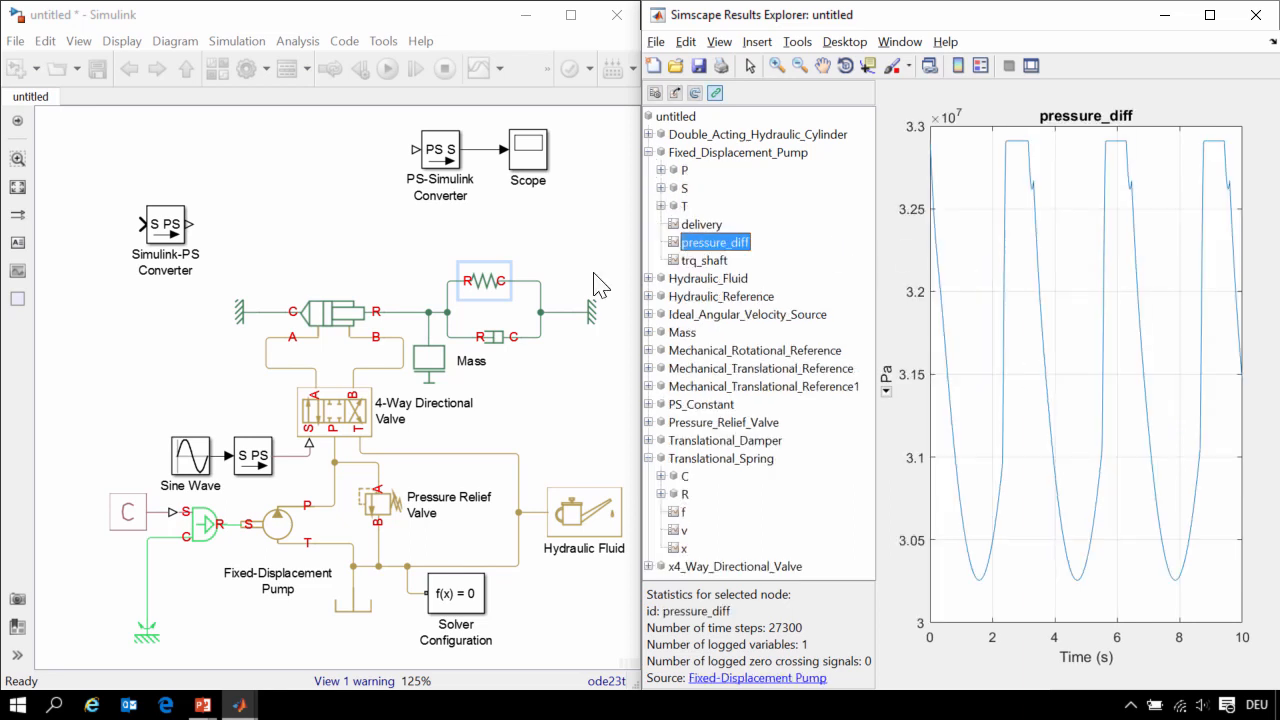
- Replace the spring-damper-mass load with the Tilt Actuator block from Tilt_Actuator_Lib, connecting its C and R ports to the cylinder's C and R
click(540, 362)
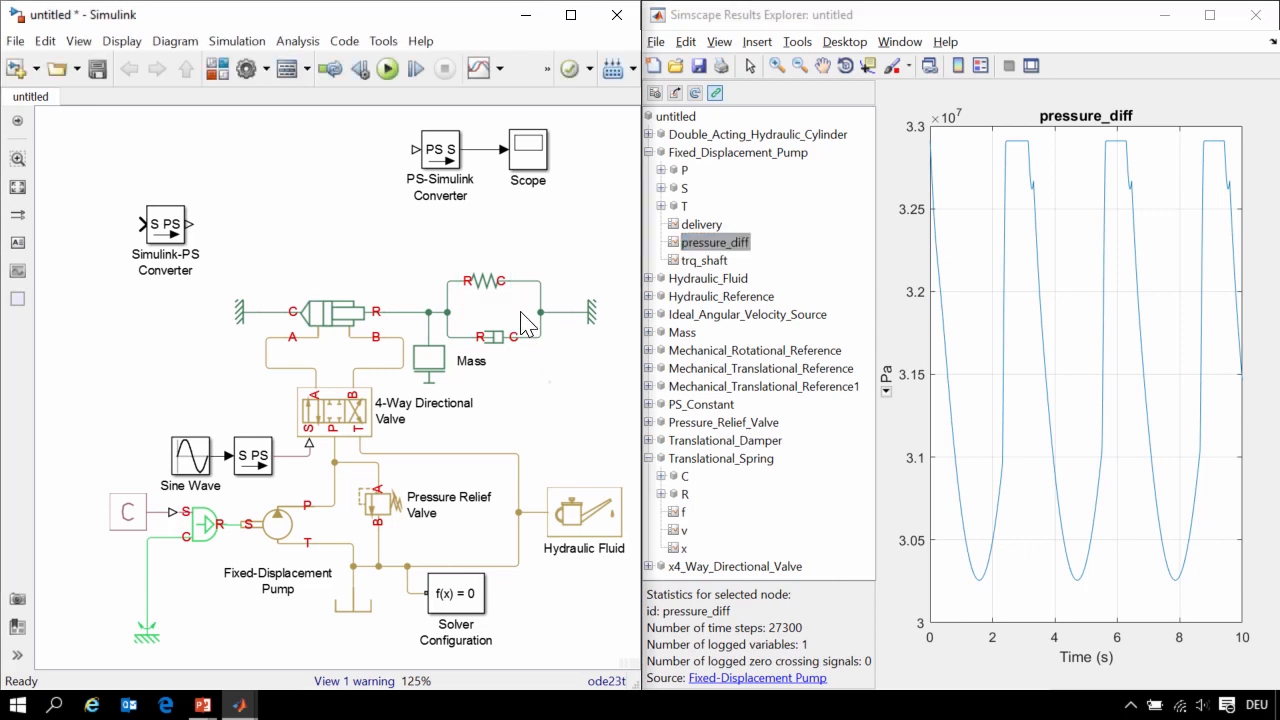
drag(421, 277, 598, 390)
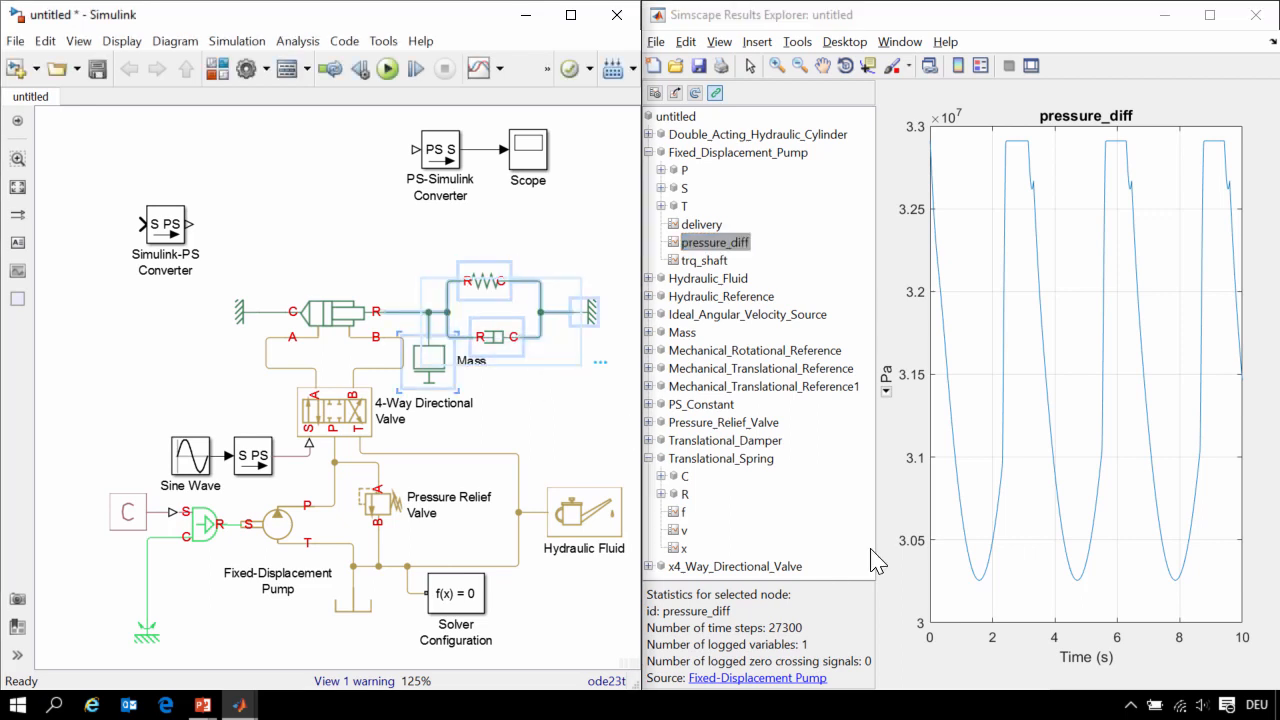
key(alt+Tab)
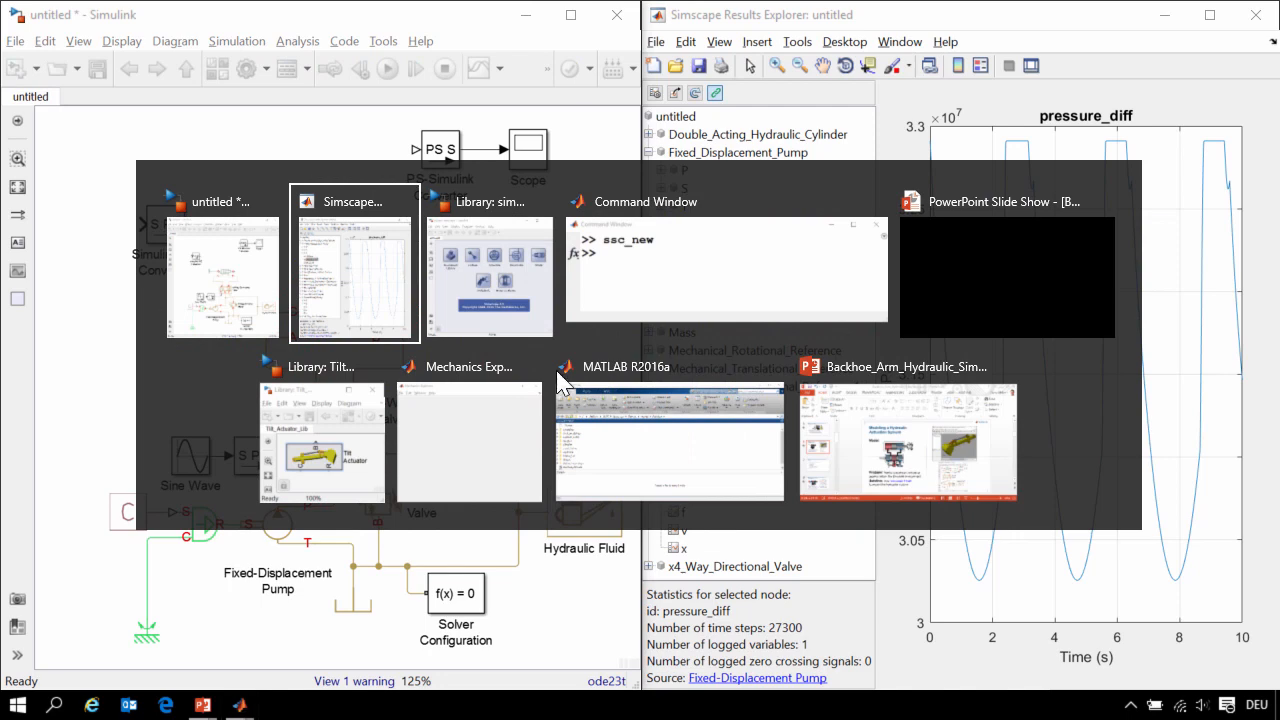
click(350, 468)
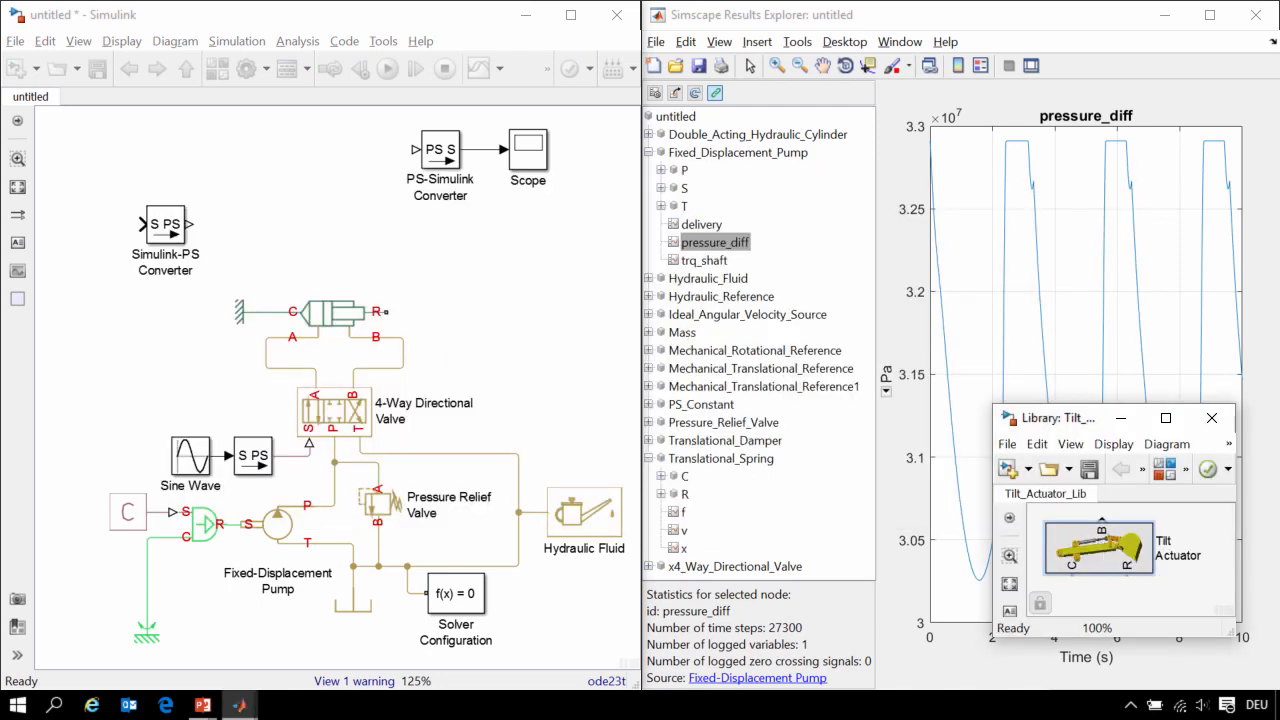
drag(1098, 548, 338, 236)
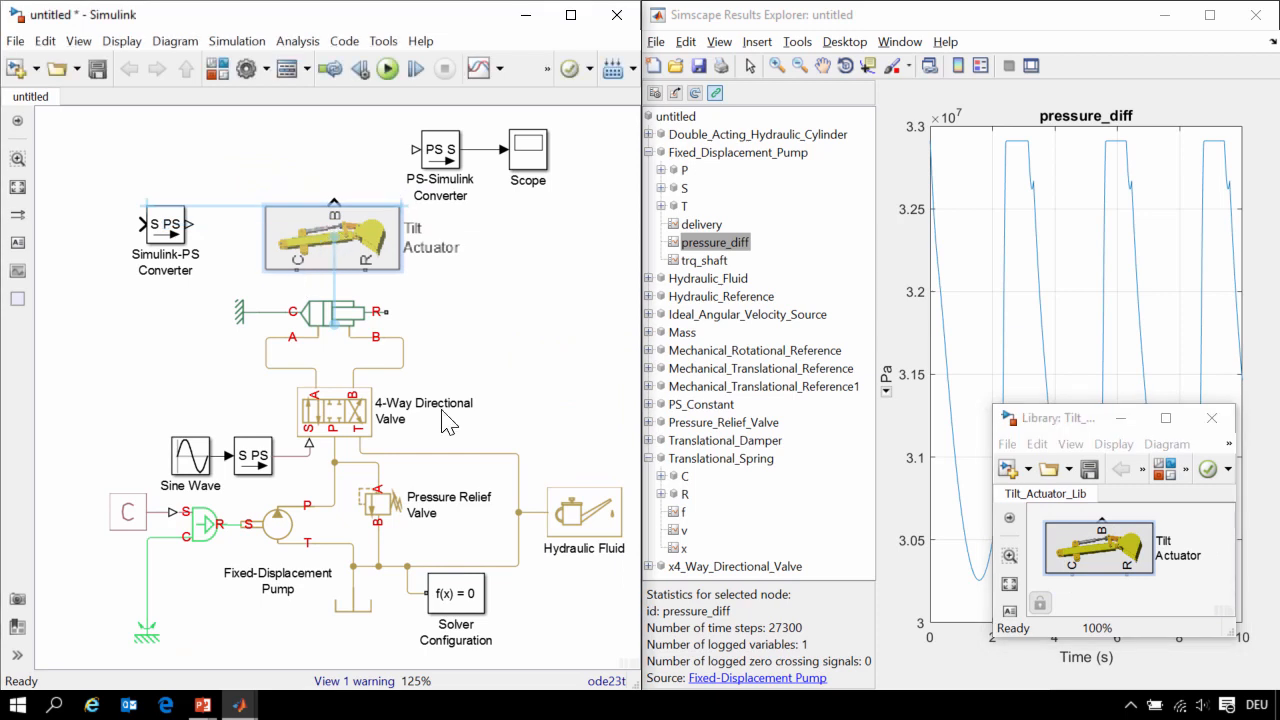
drag(296, 266, 272, 312)
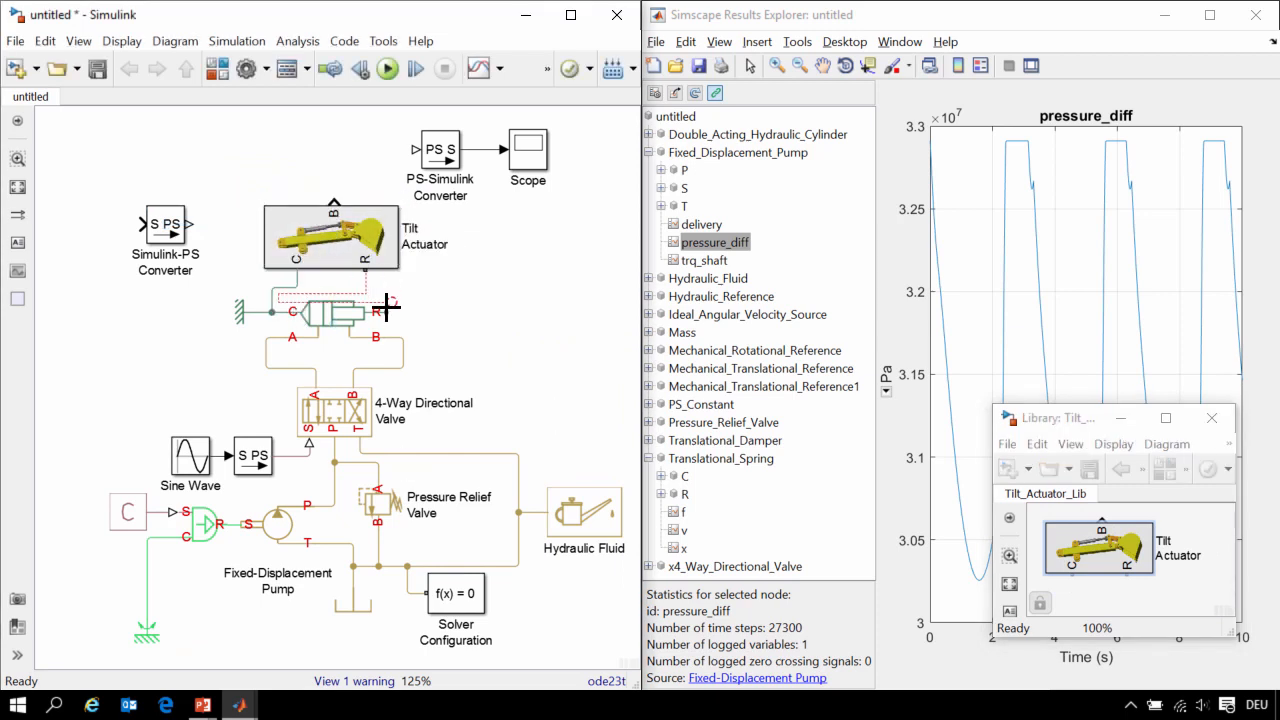
- Delete the unused Simulink-PS and PS-Simulink converters and connect the Tilt Actuator's output B to the Scope
click(170, 226)
shift+click(436, 152)
key(Delete)
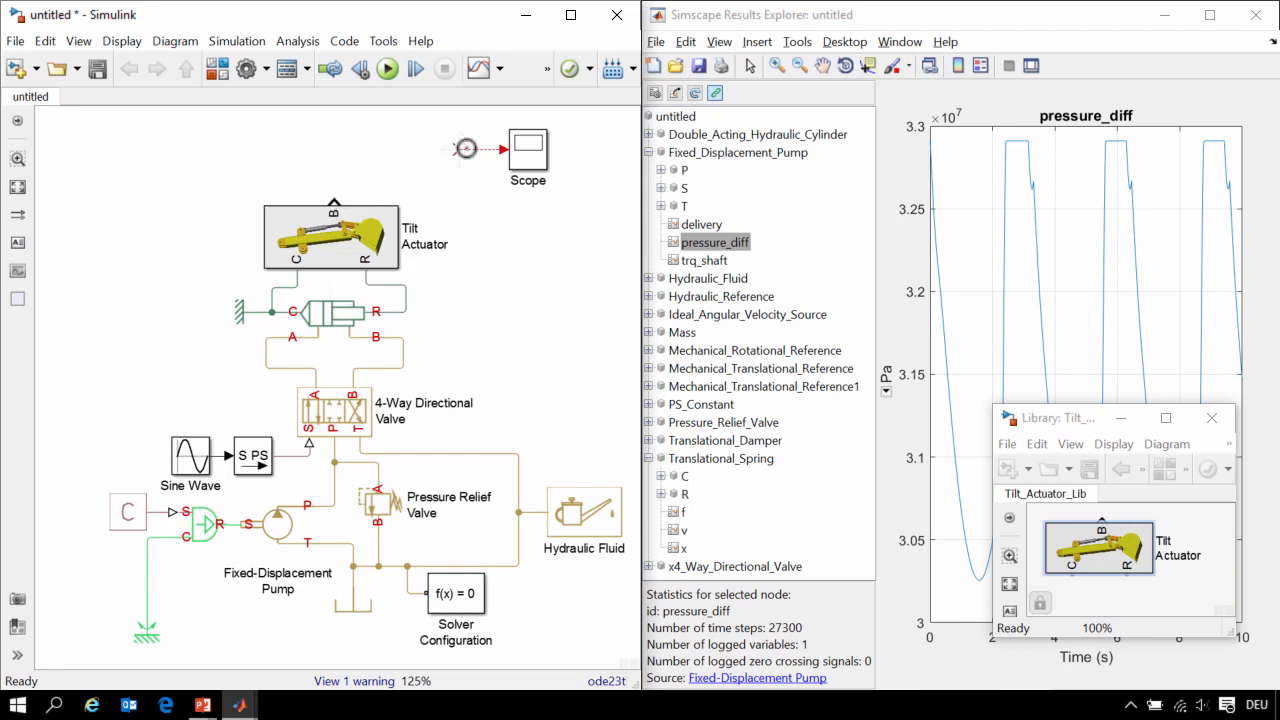
drag(456, 150, 338, 201)
- Run the simulation with the Tilt Actuator load and open the Scope to view its output signal
click(387, 68)
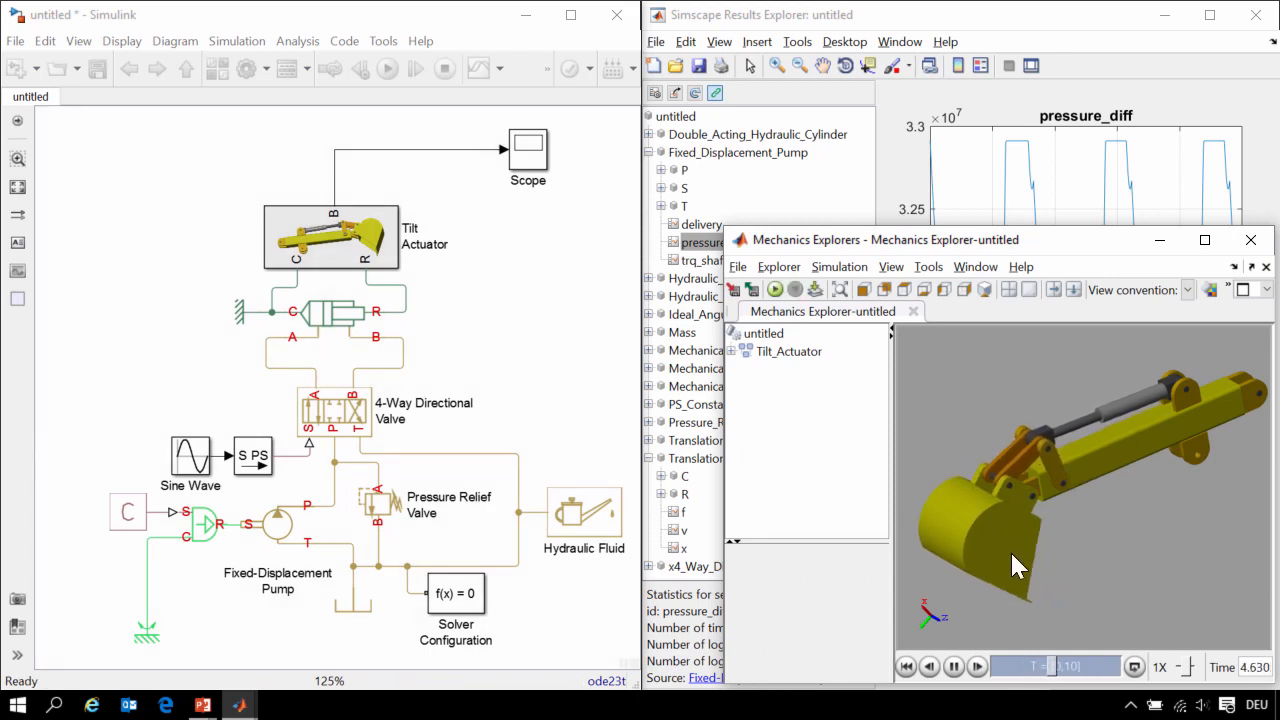
double_click(528, 150)
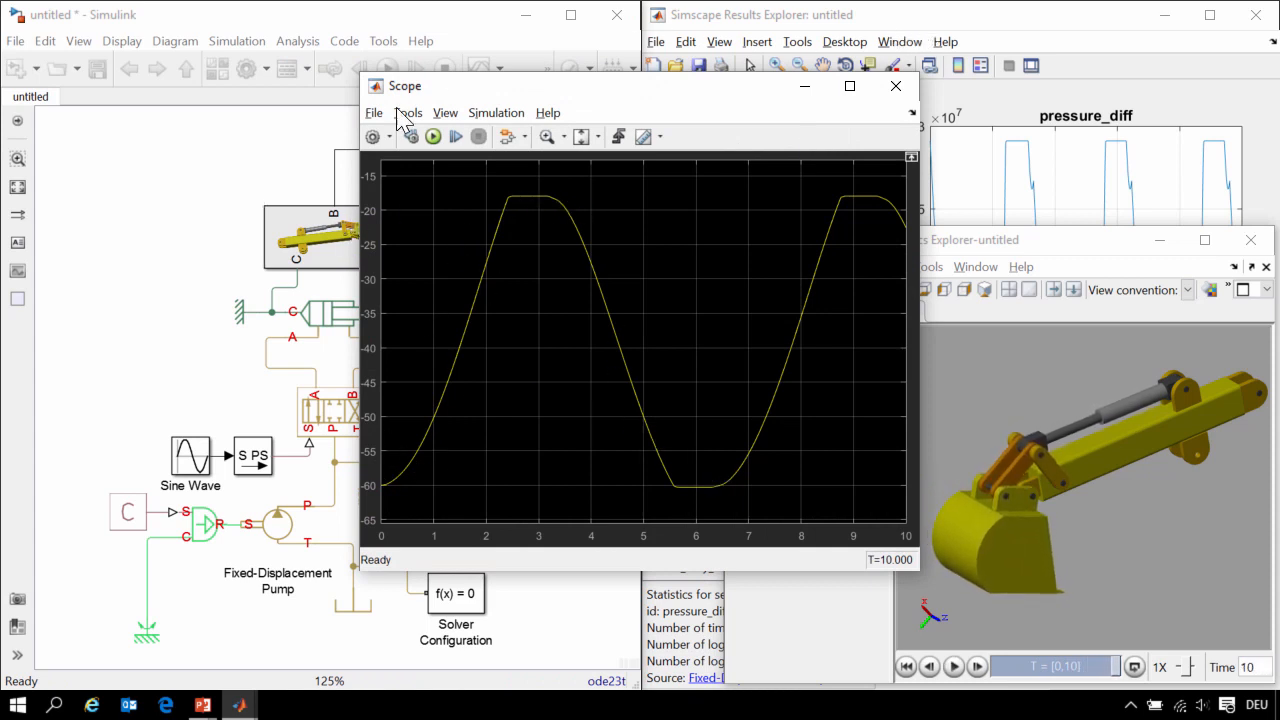
- Open the Tilt Actuator subsystem and plot the logged Rz data of the UArm to CrankL joint in the results explorer
click(350, 232)
double_click(350, 232)
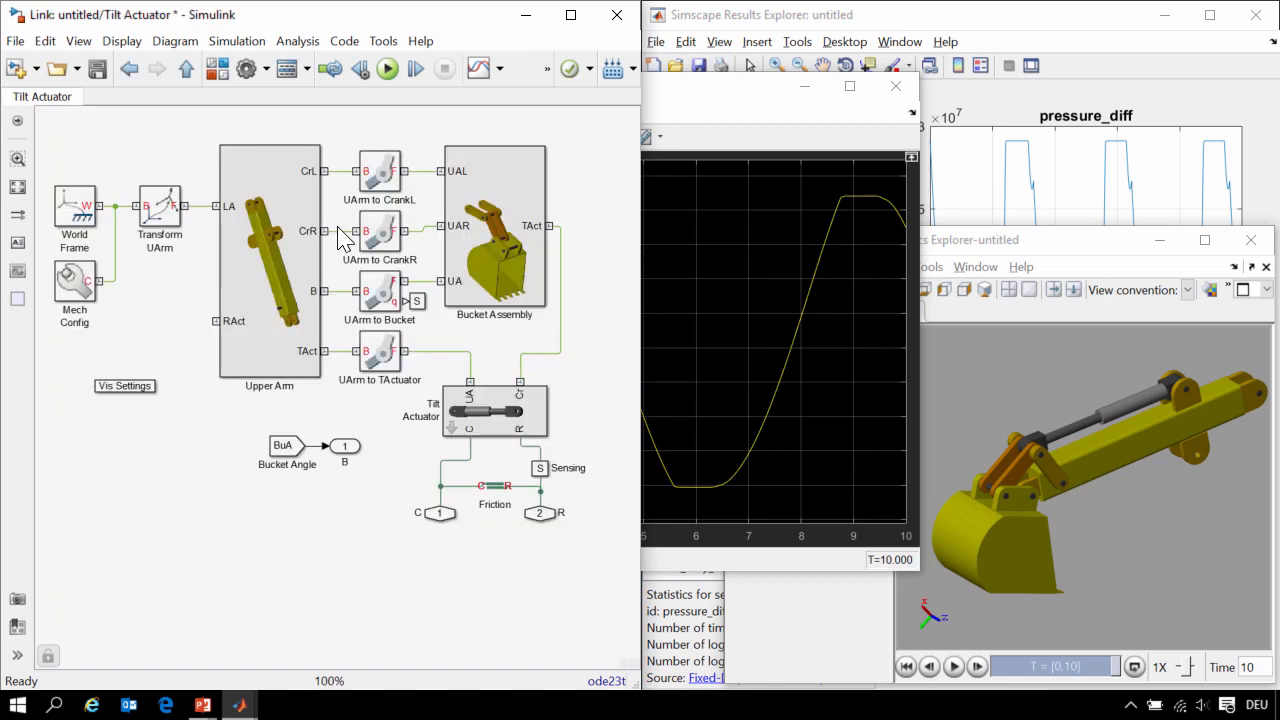
click(377, 190)
right_click(377, 180)
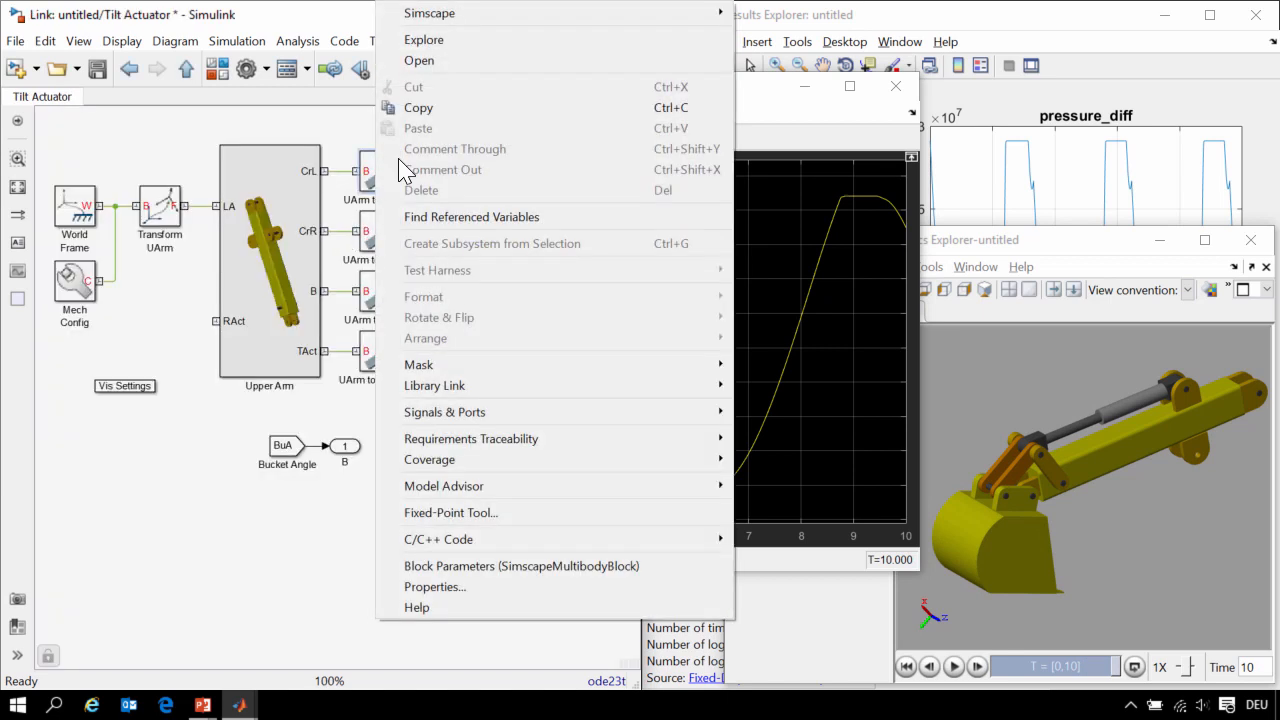
mouse_move(660, 22)
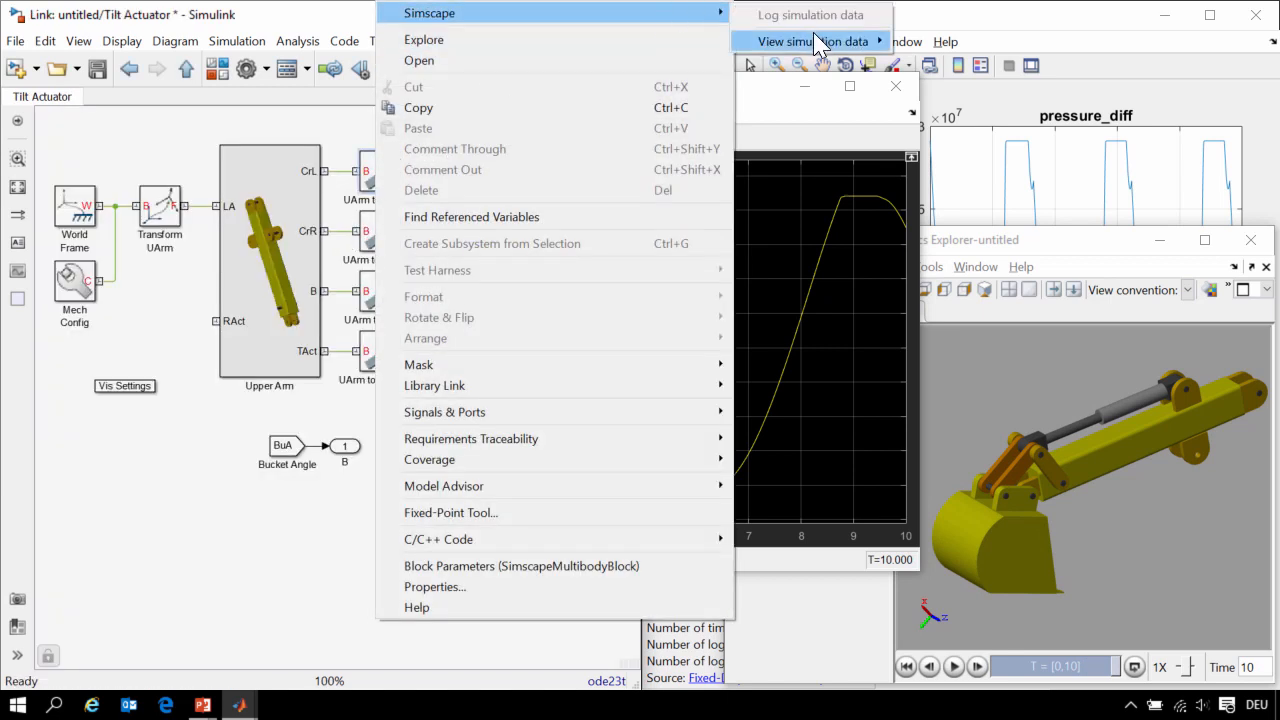
mouse_move(814, 35)
click(936, 44)
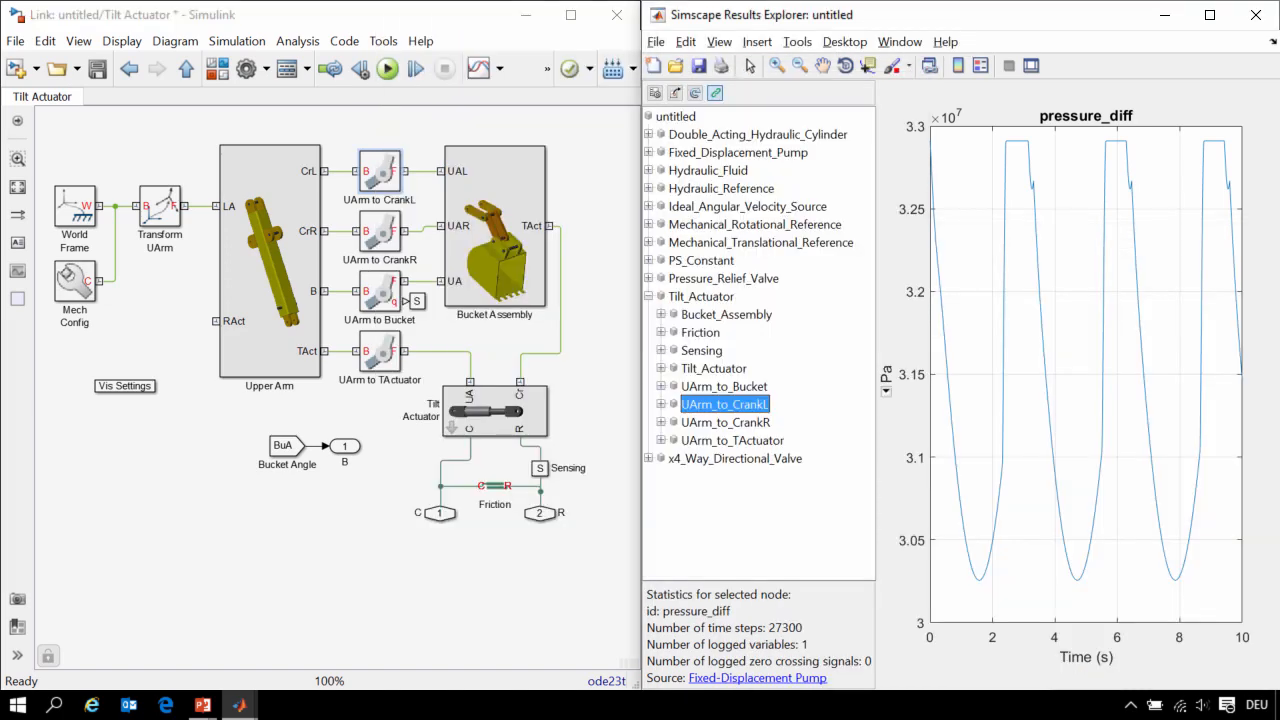
click(661, 405)
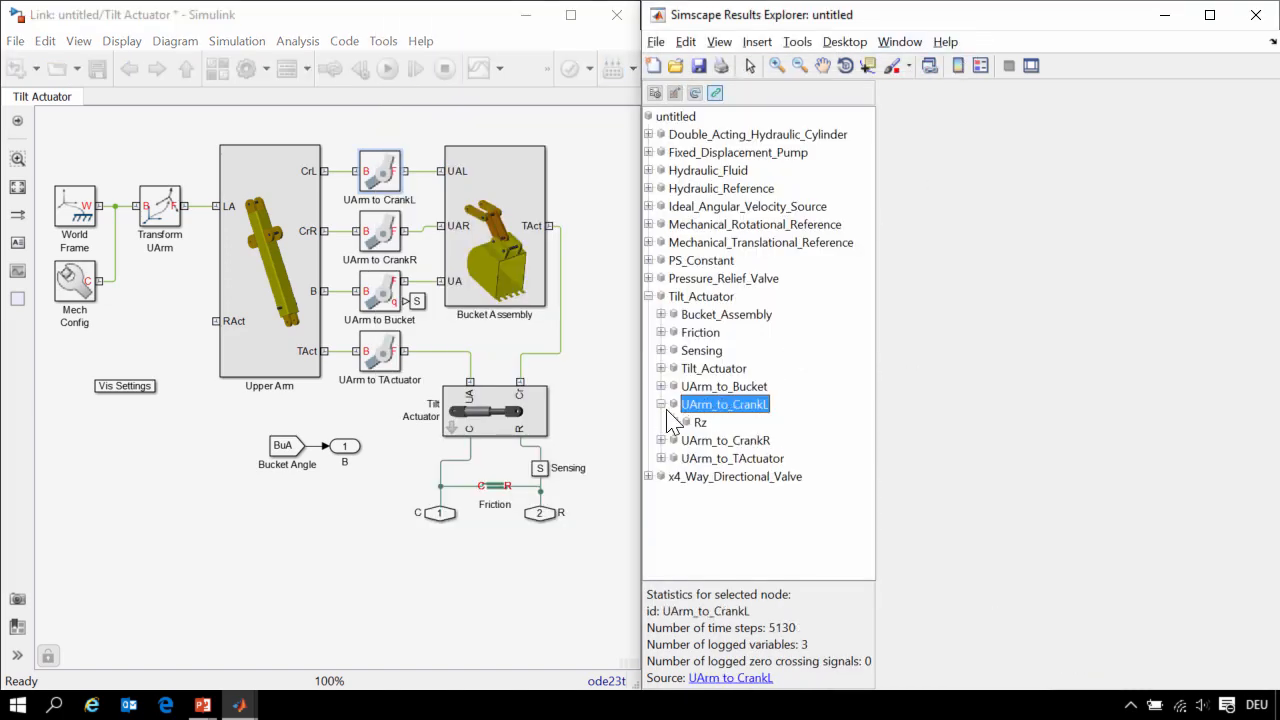
key(Down)
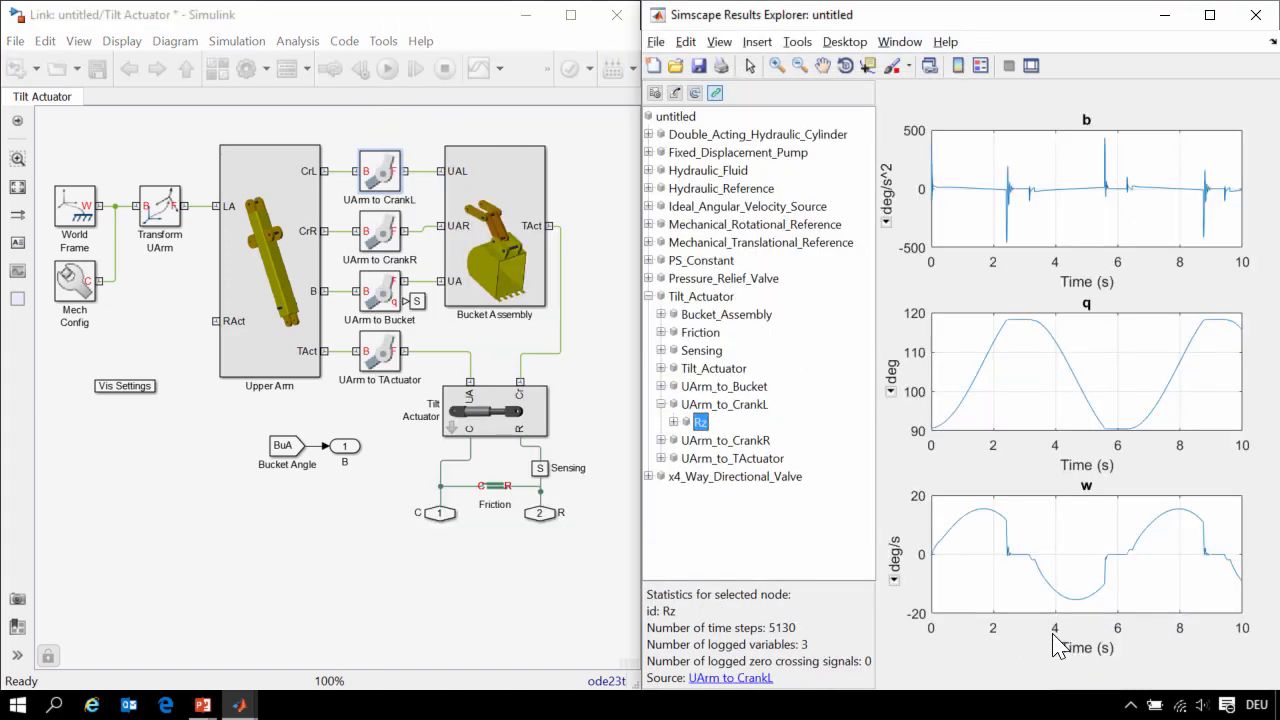
key(alt+Tab)
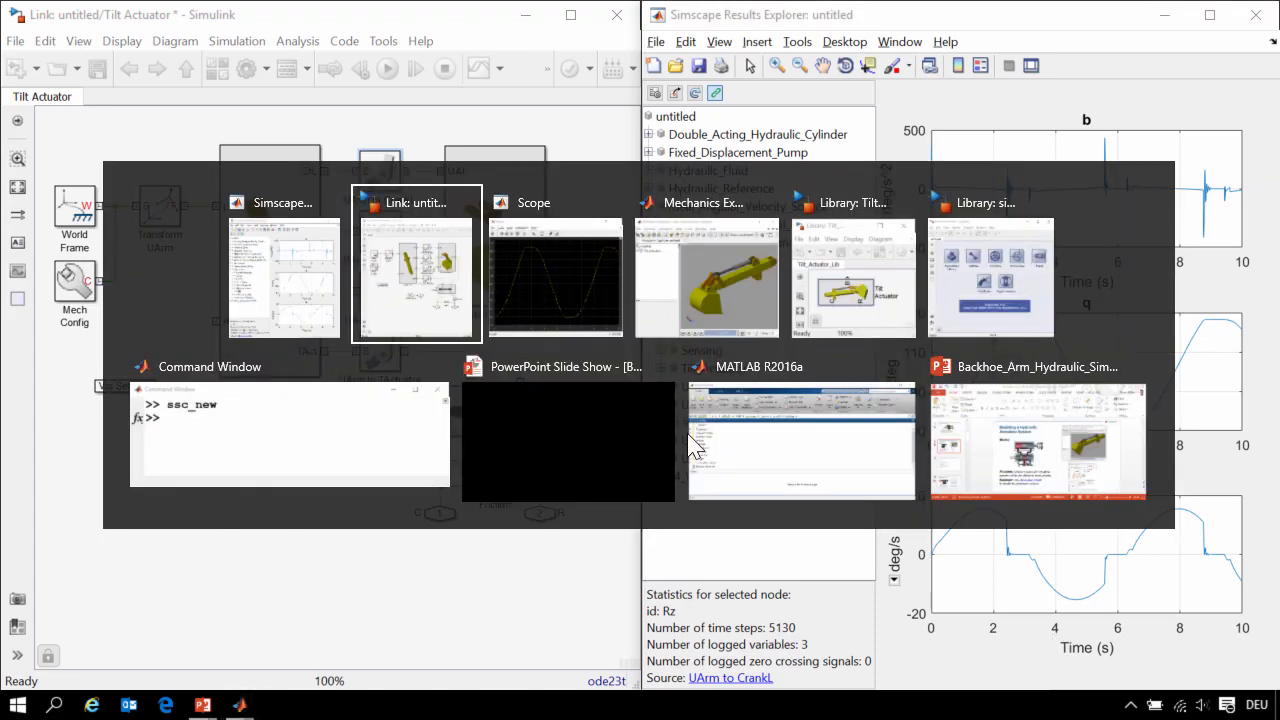
click(549, 487)
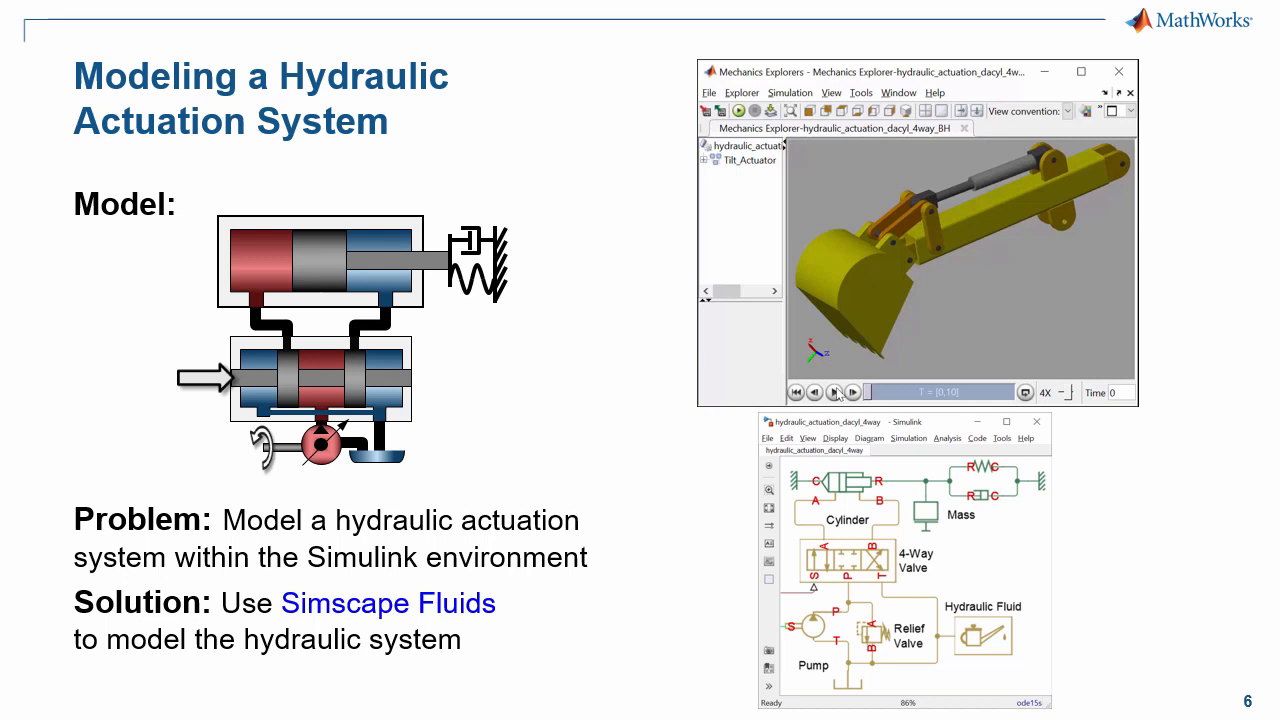
key(Right)
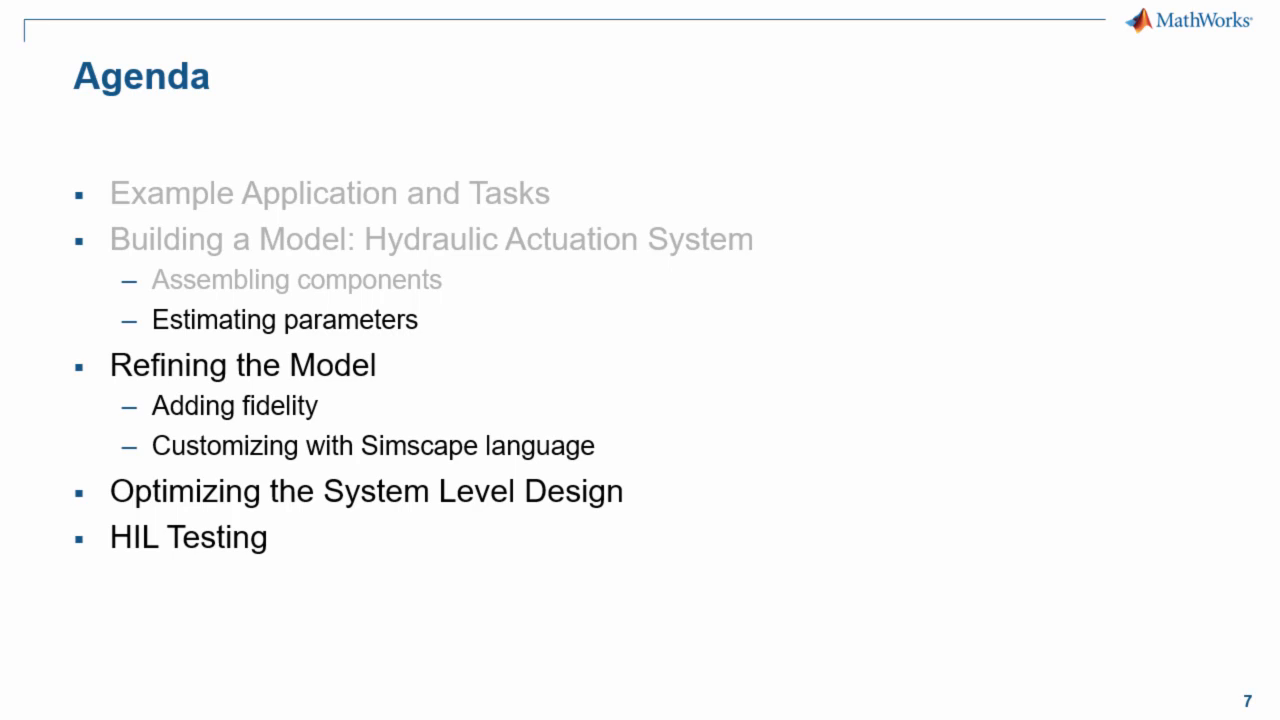
key(Right)
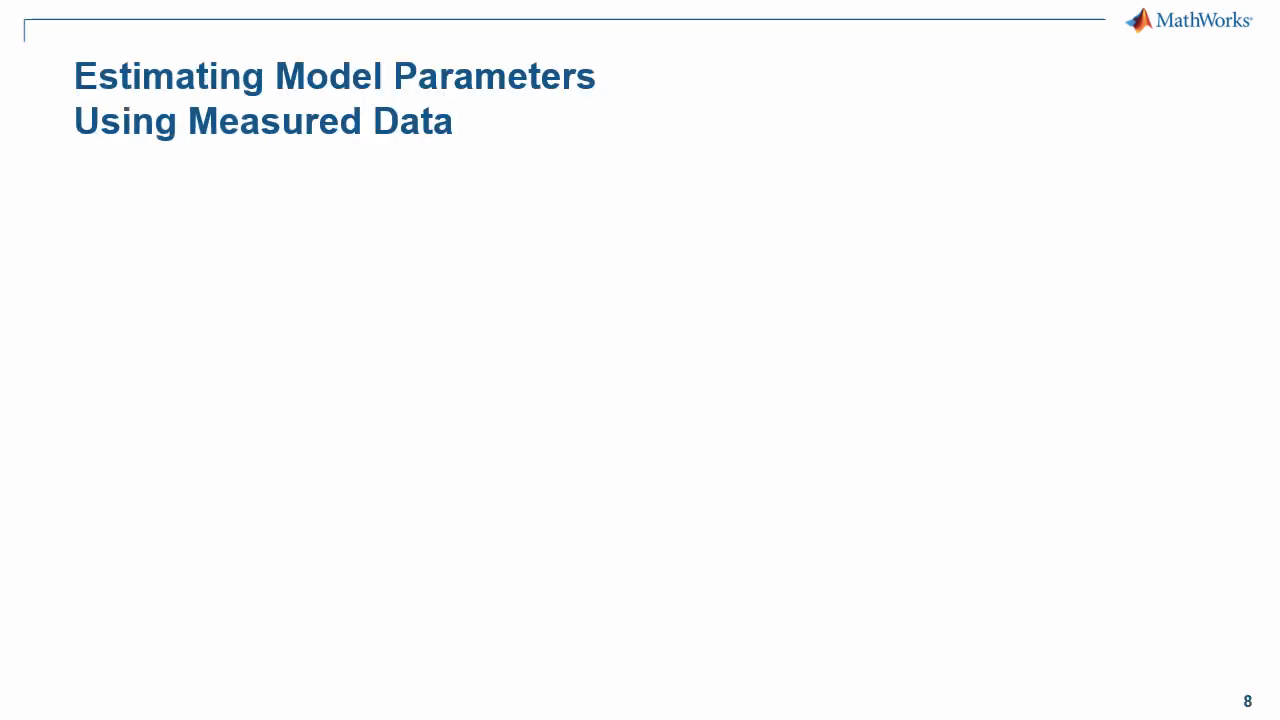
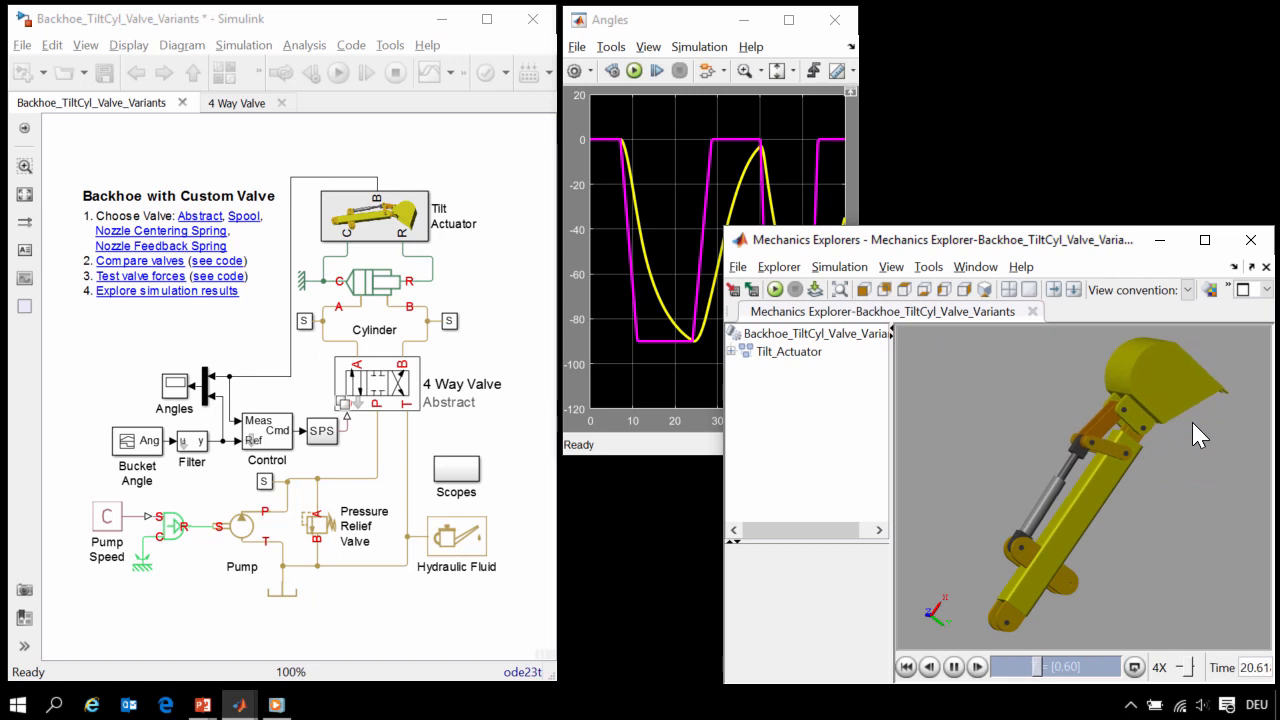
- Bring the Angles scope forward and open the 4 Way Valve's block parameters and its underlying variant subsystem
click(688, 21)
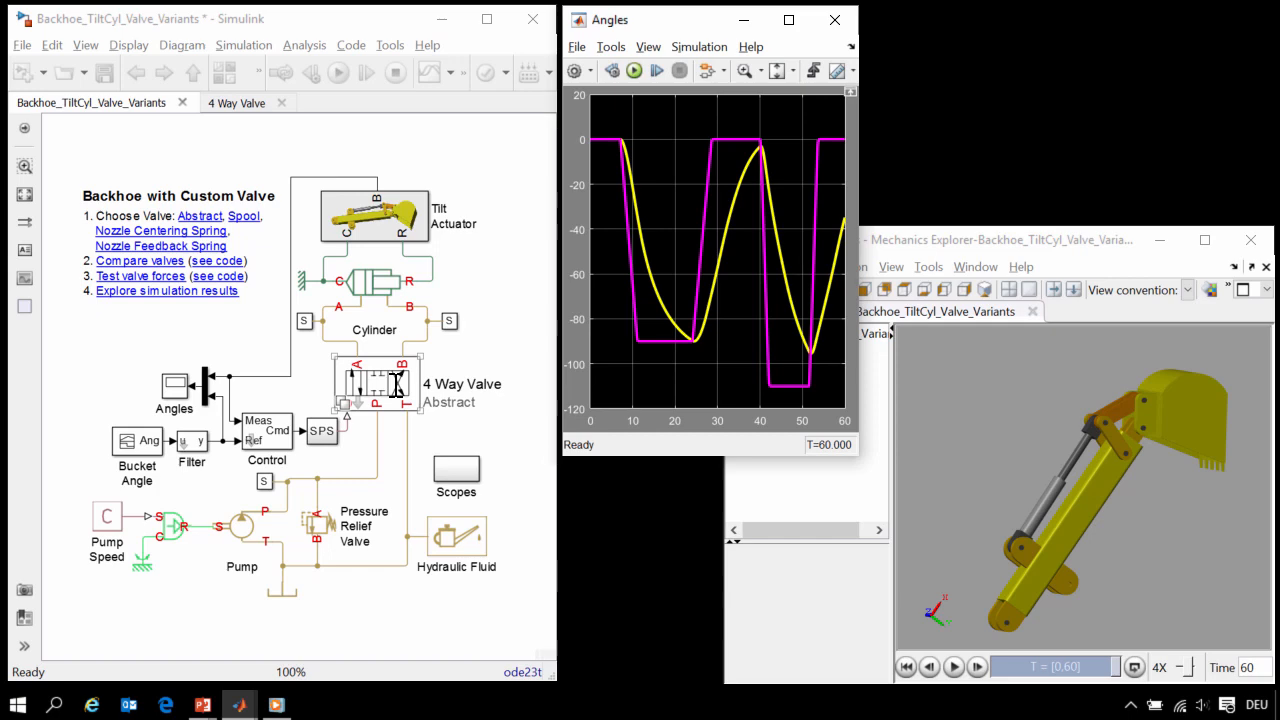
double_click(398, 383)
click(350, 403)
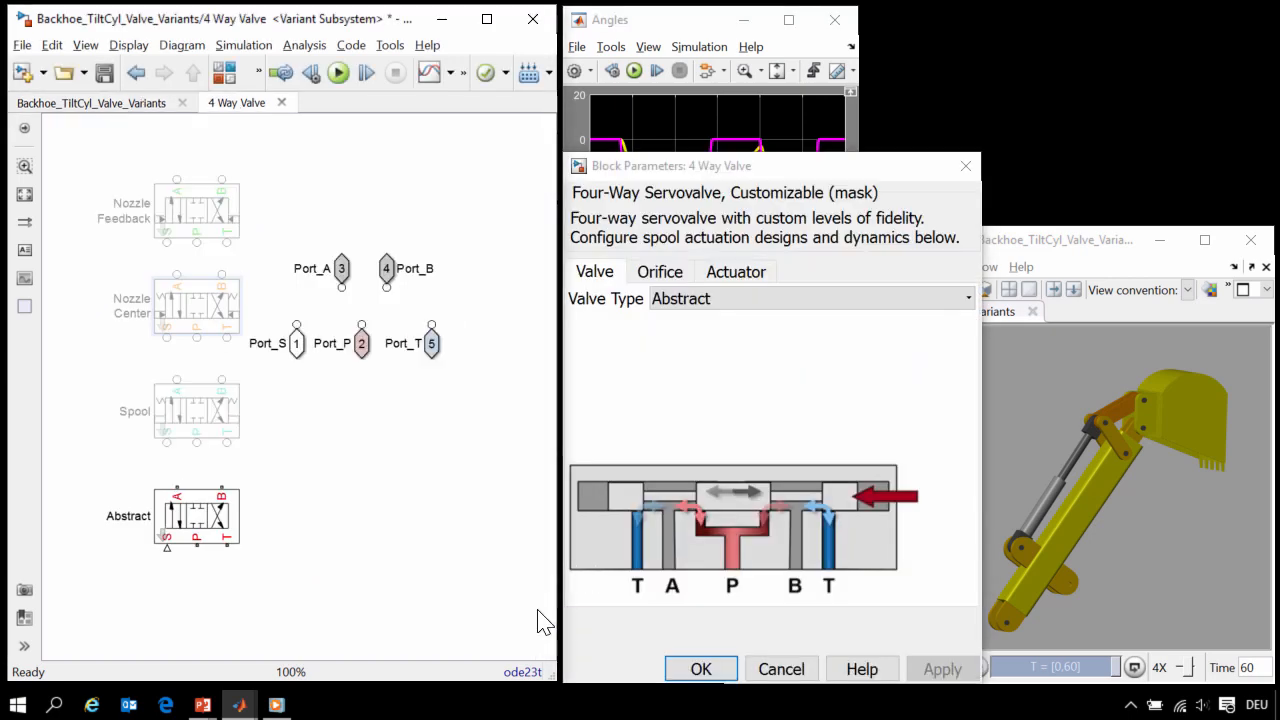
- Look inside the Abstract valve variant, check its Actuator parameters, and return to the 4 Way Valve variant level
click(168, 538)
click(350, 375)
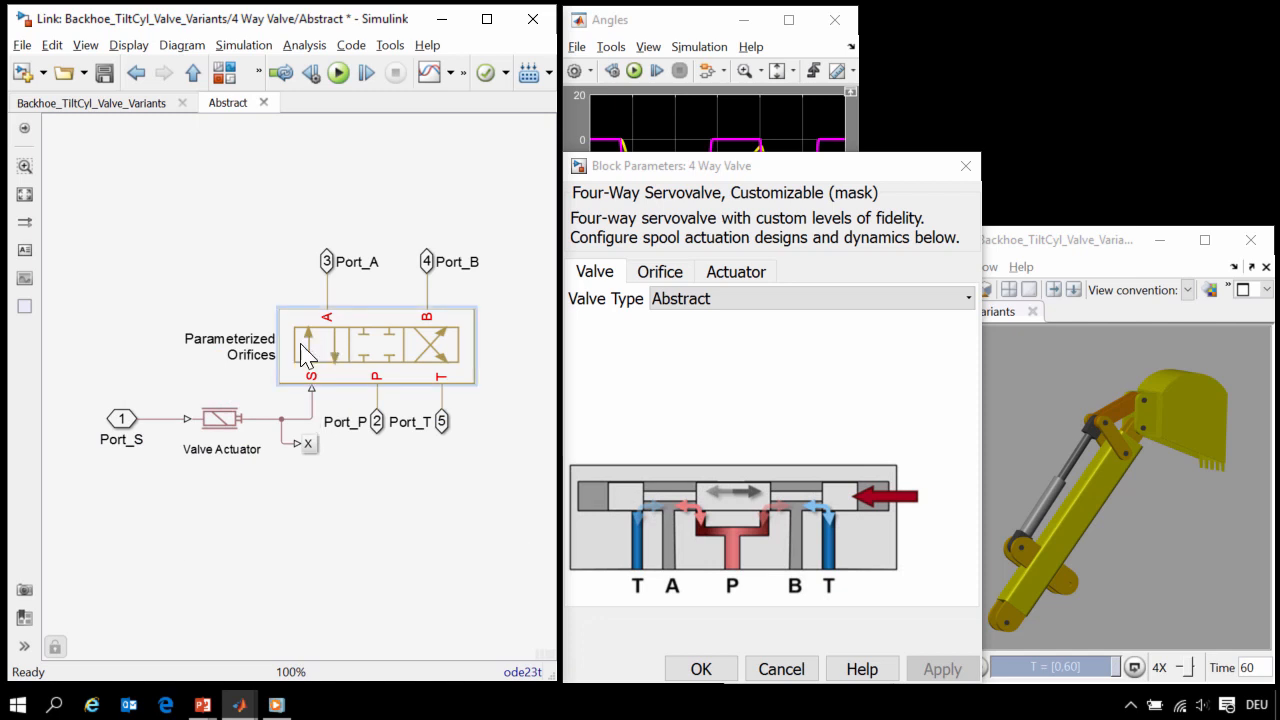
key(Tab)
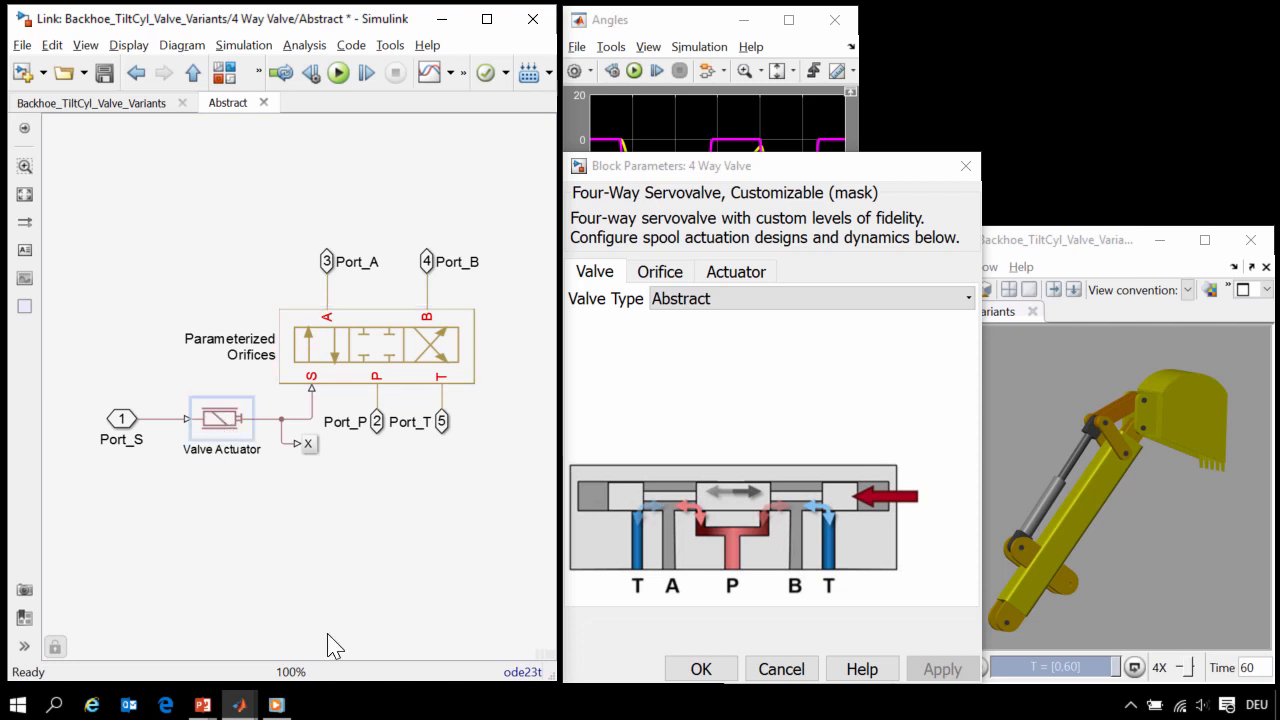
click(777, 167)
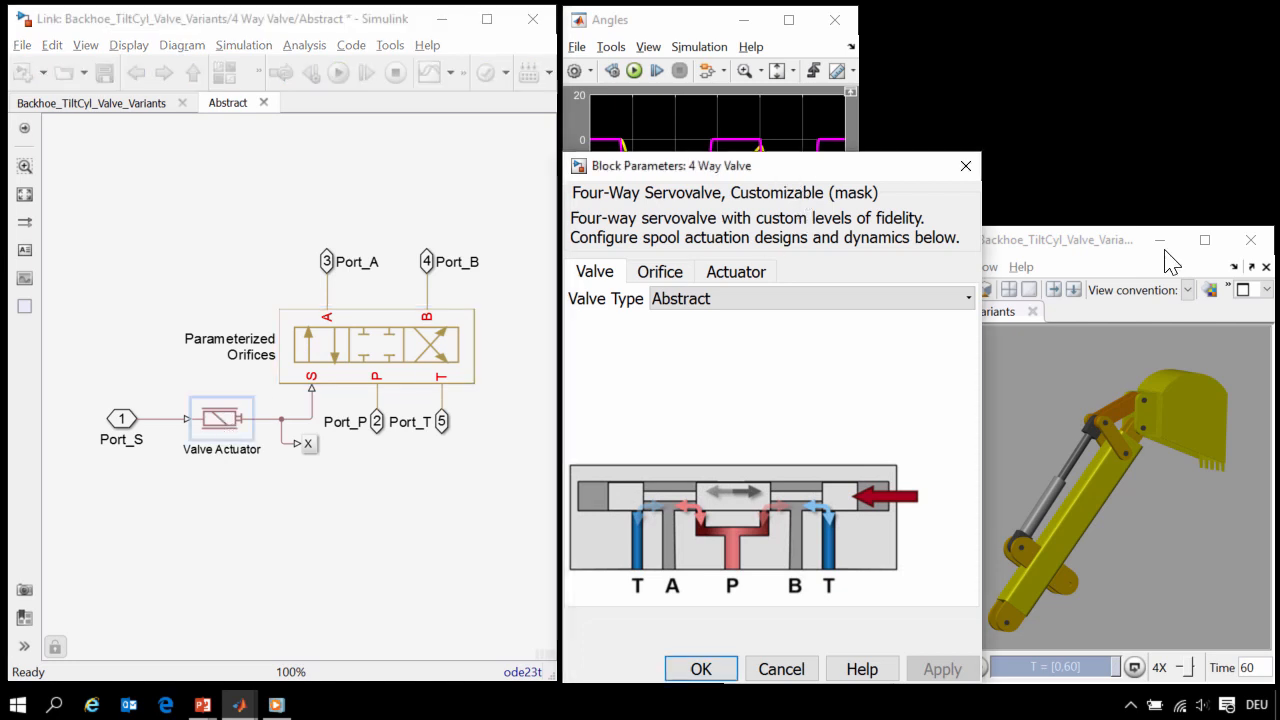
click(740, 274)
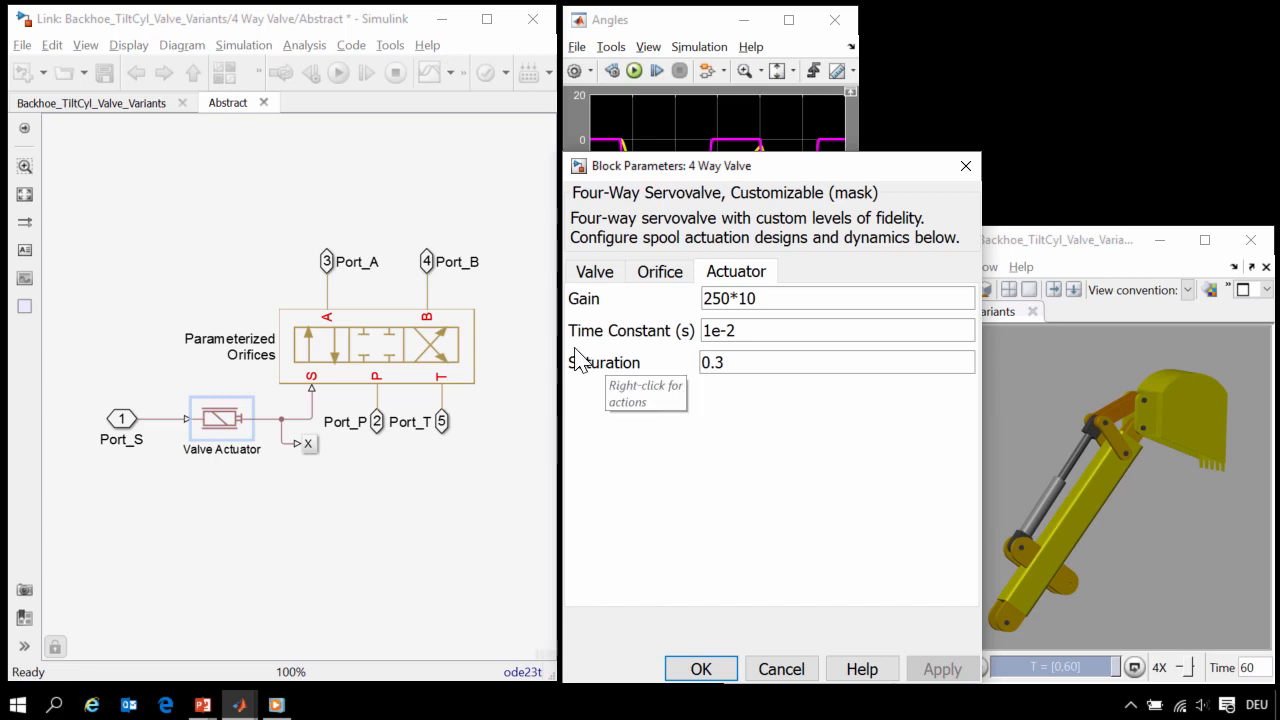
click(437, 228)
key(Escape)
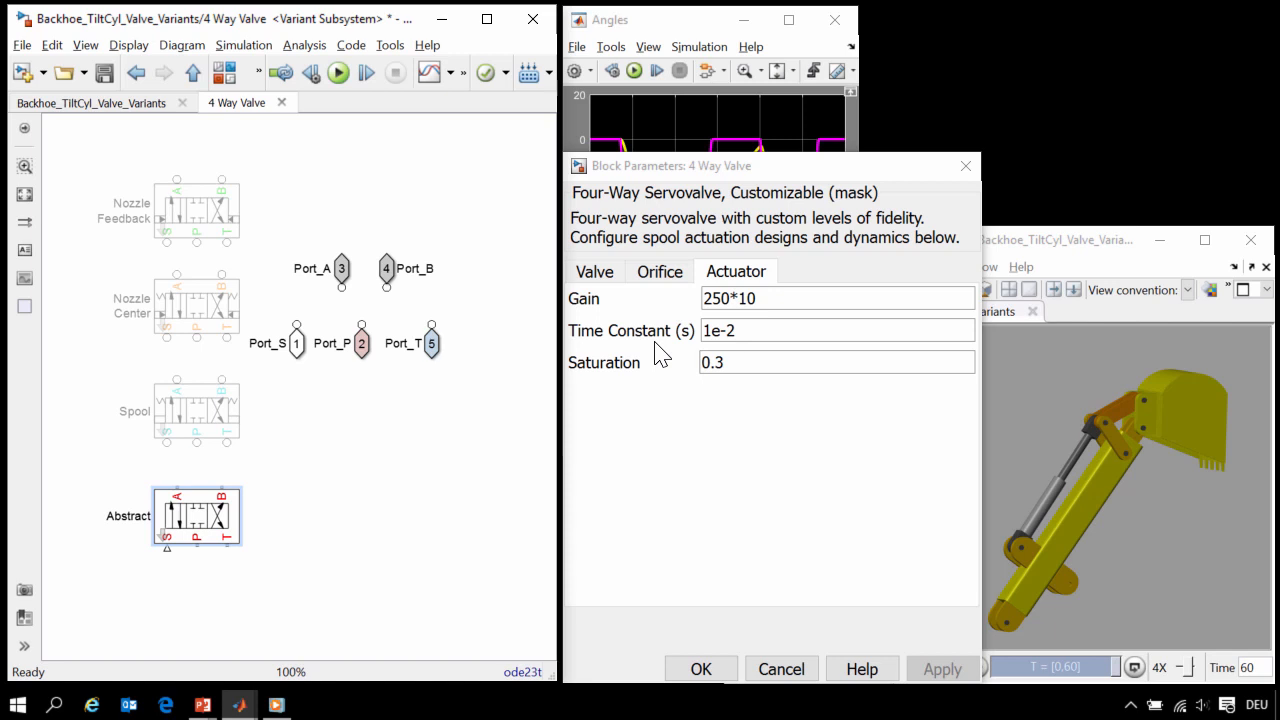
- Set the 4 Way Valve's type to Flapper Nozzle Centering Spring and apply it
click(621, 273)
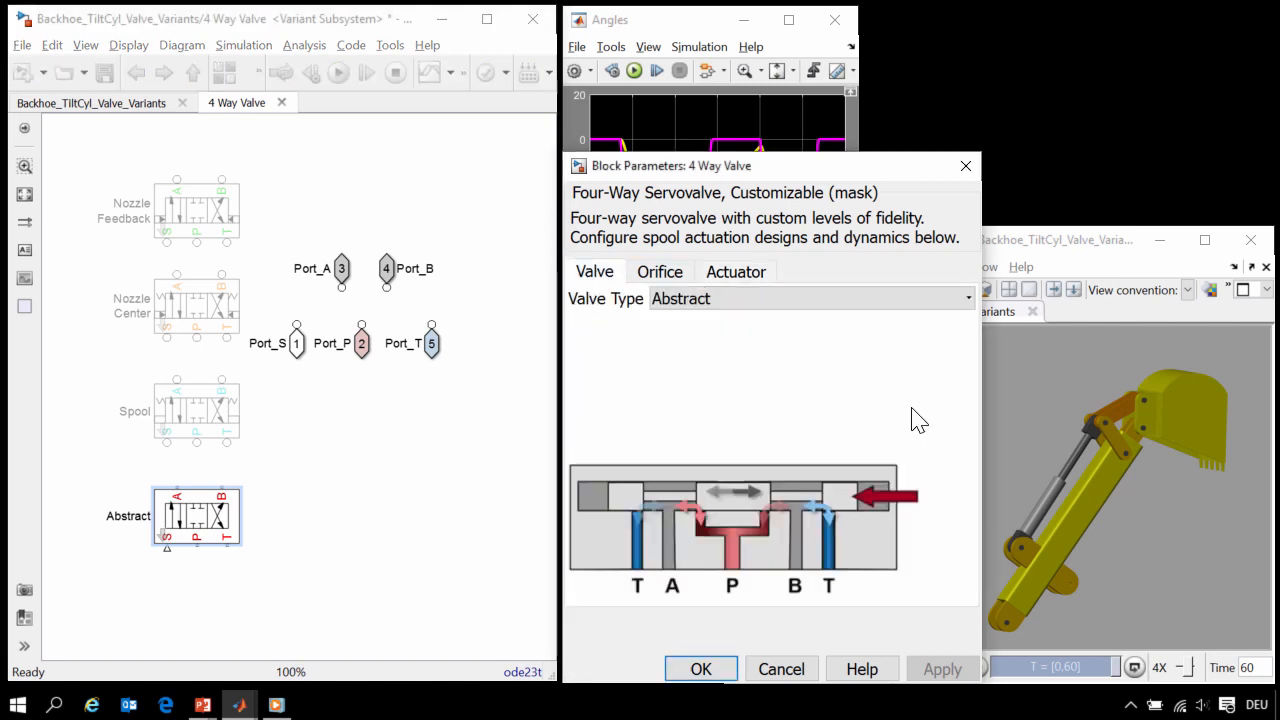
click(767, 302)
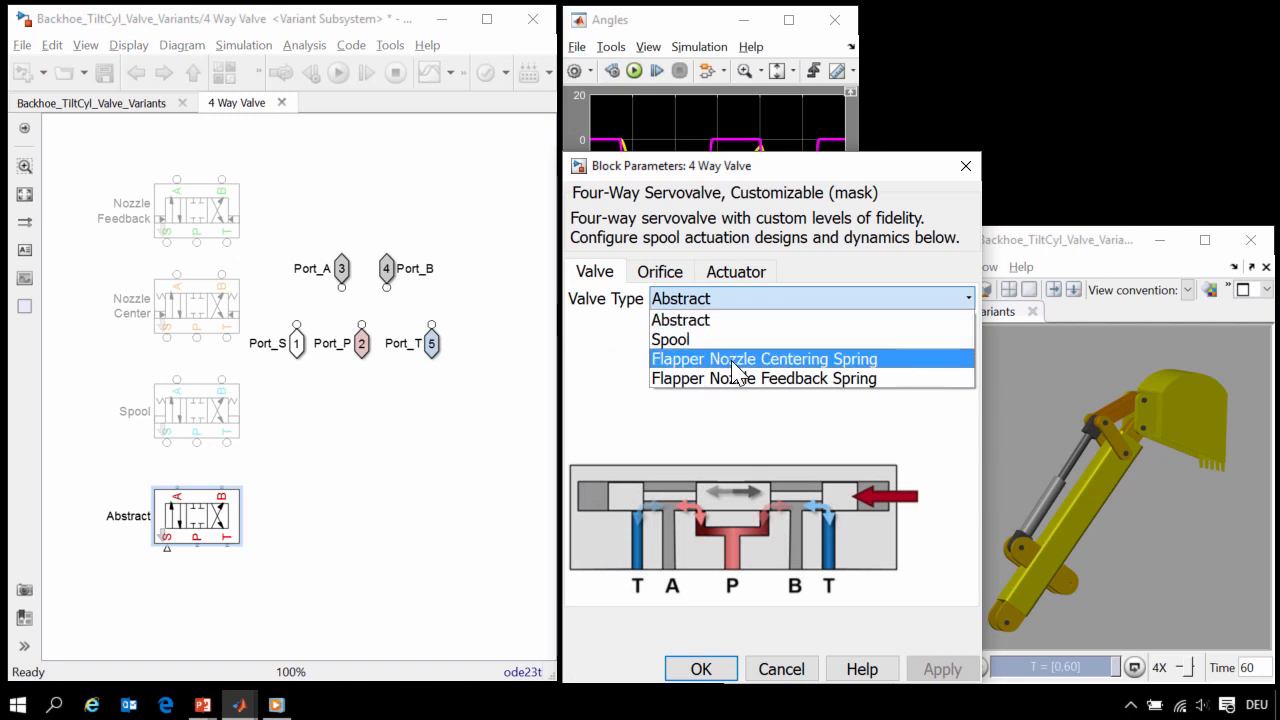
click(768, 364)
click(915, 668)
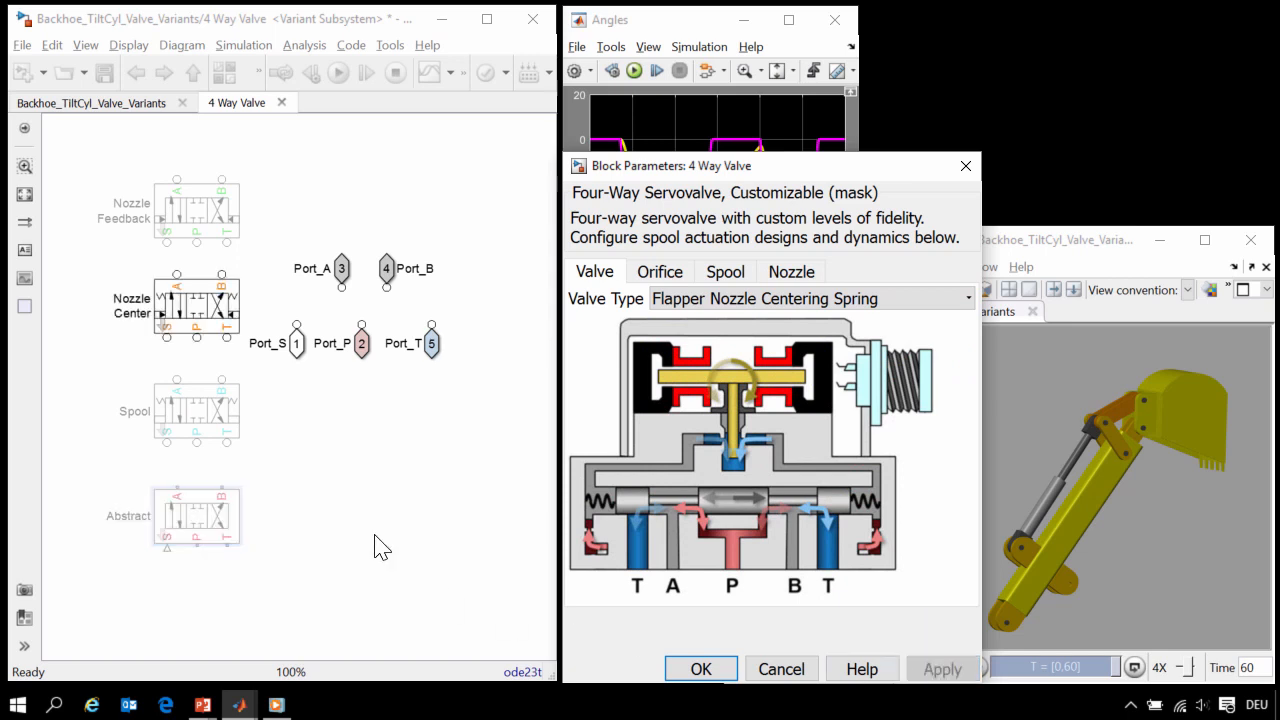
- Open the Nozzle Center variant and examine its nozzles, pump spool orifices and the hydraulic lines feeding the Valve subsystem
click(211, 314)
double_click(162, 323)
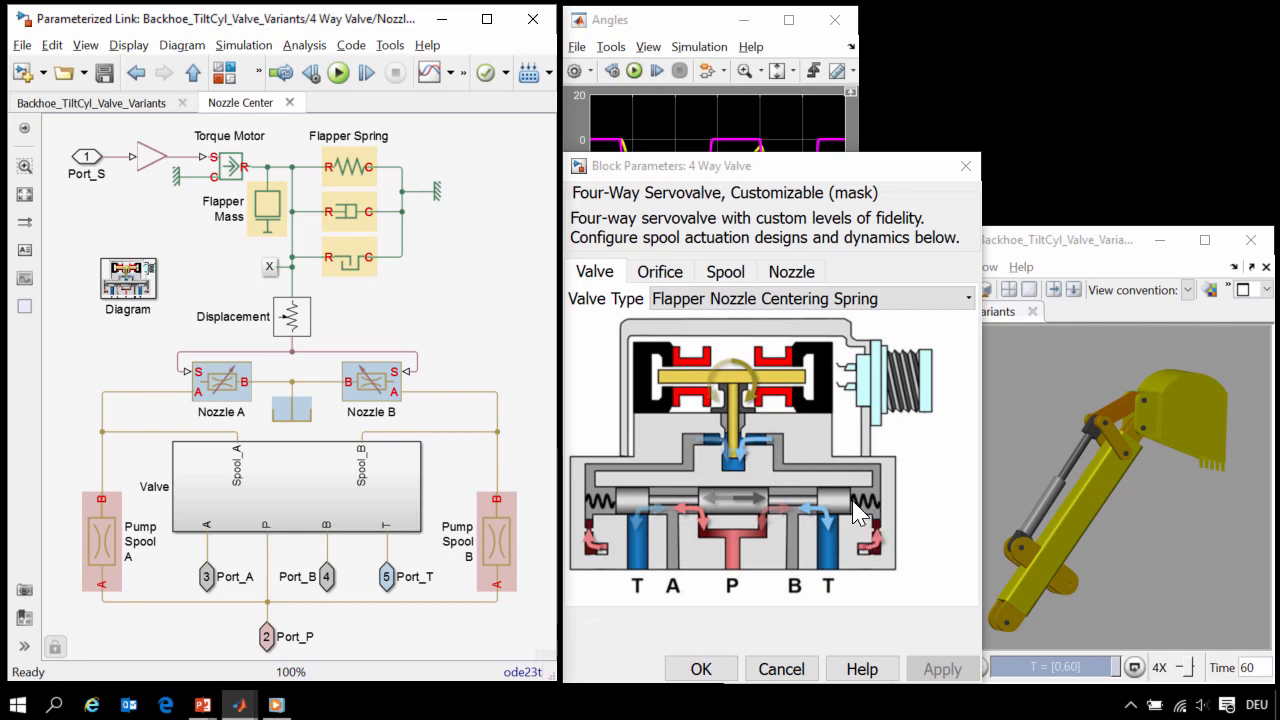
click(490, 540)
click(372, 392)
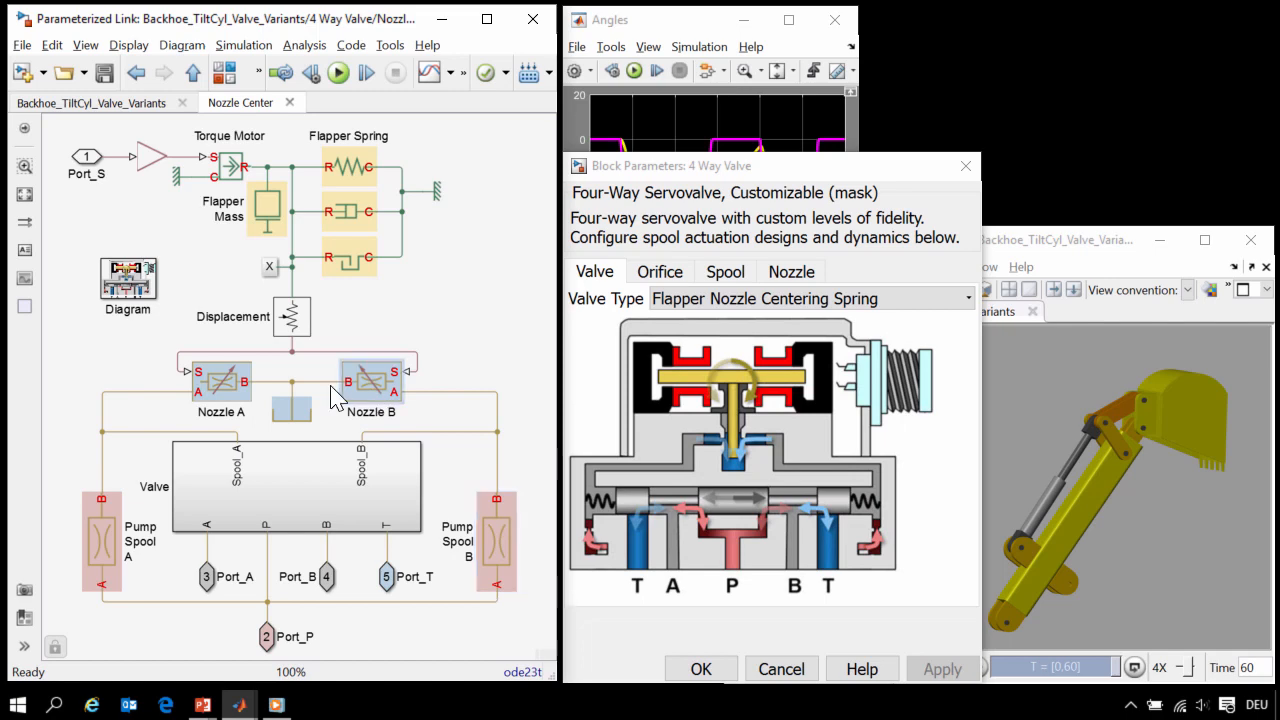
click(240, 390)
click(101, 540)
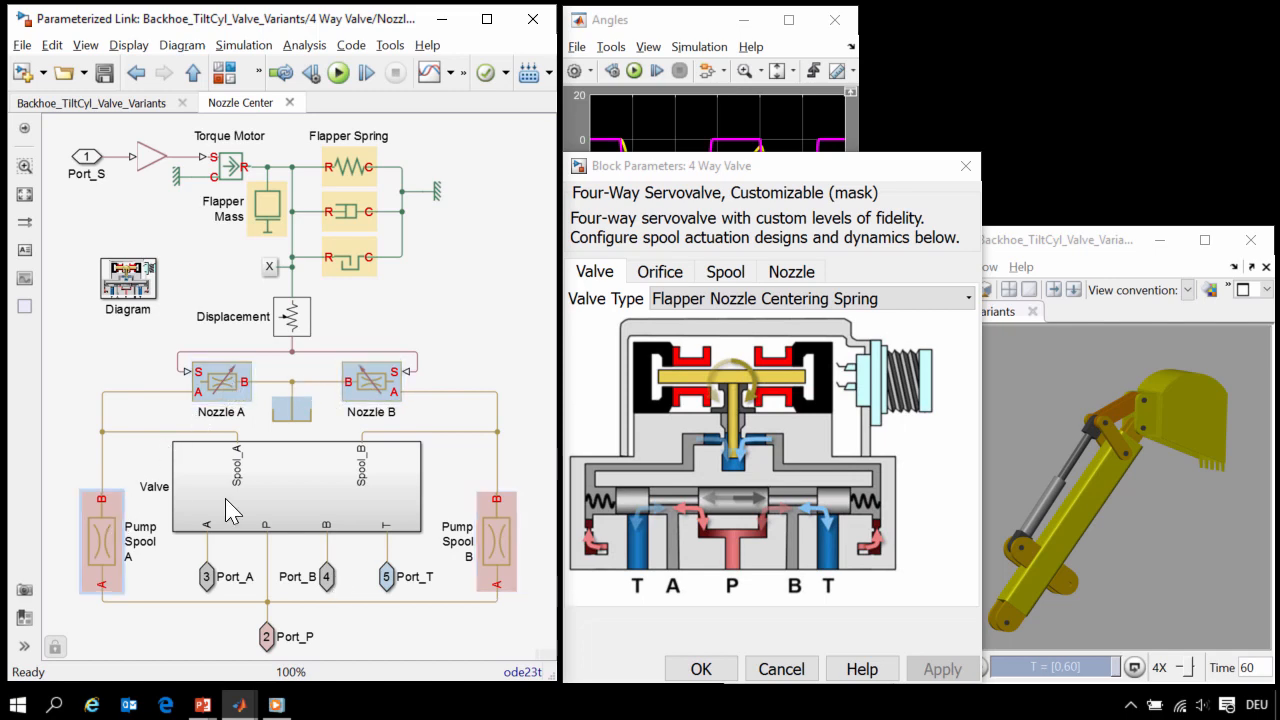
click(440, 431)
click(205, 432)
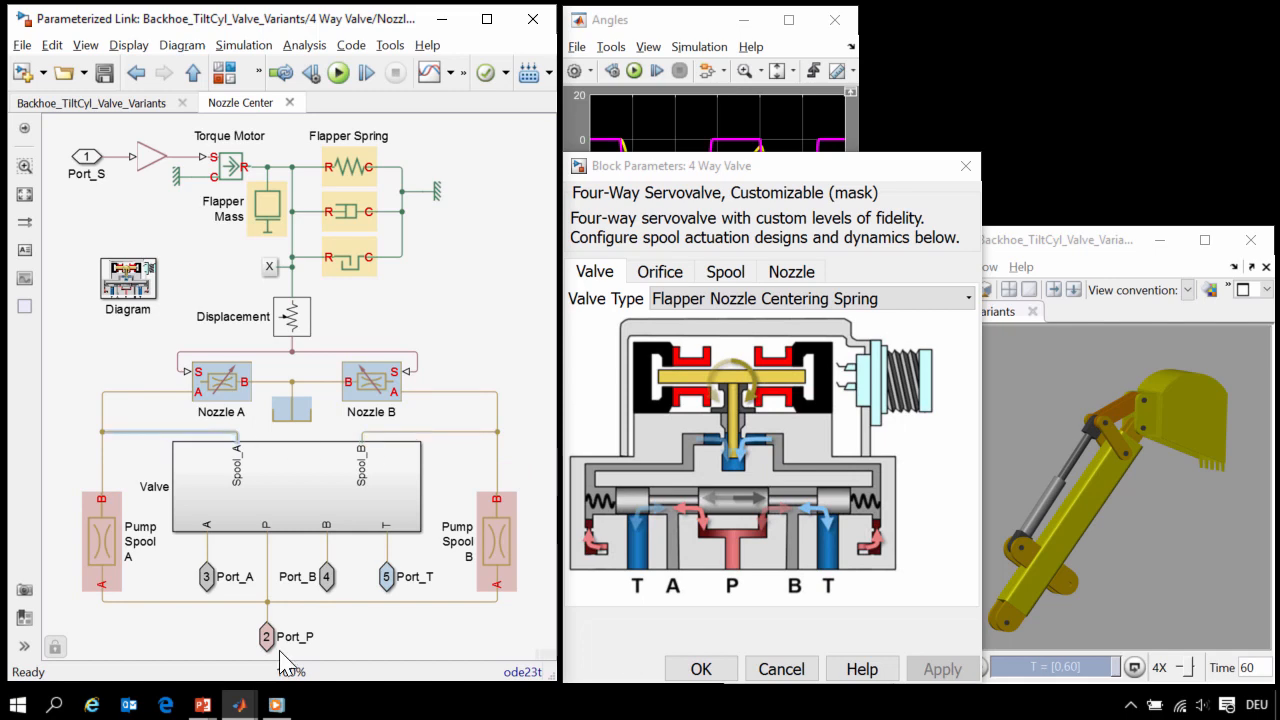
- Inspect the individual orifices in the No Force variant of the Valve's Orifices subsystem and return to the Orifices level
double_click(213, 466)
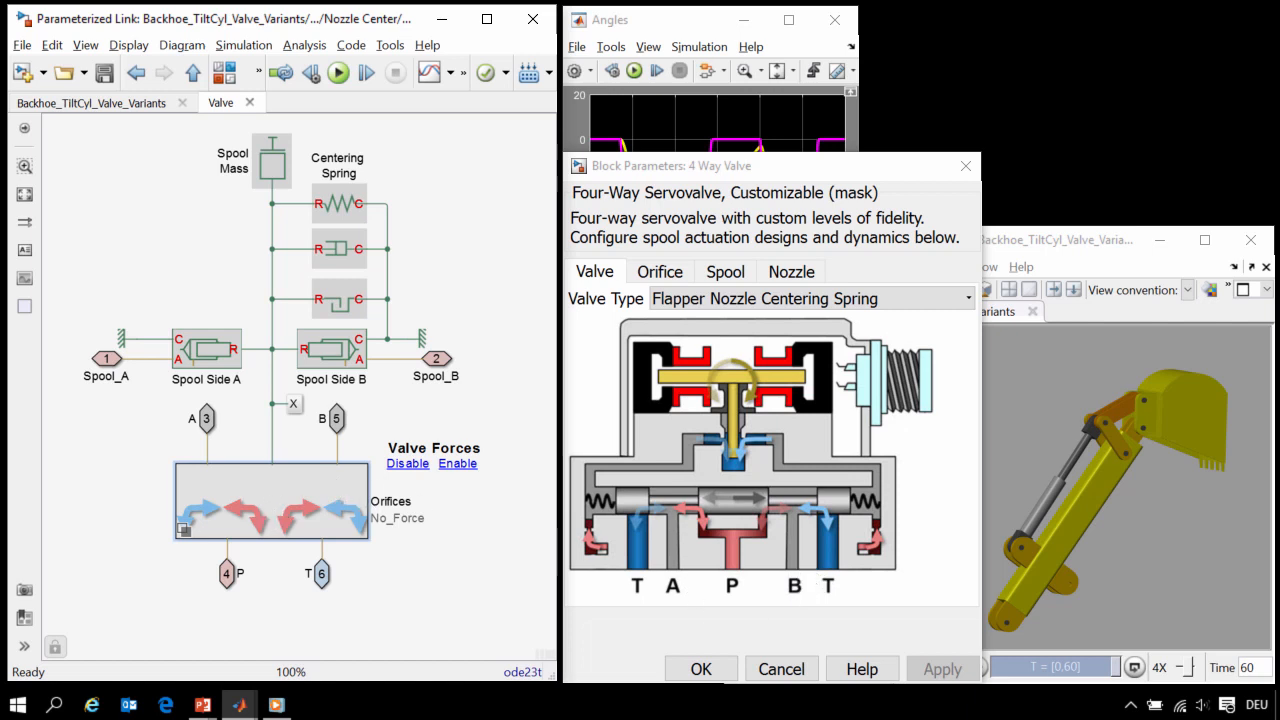
click(183, 530)
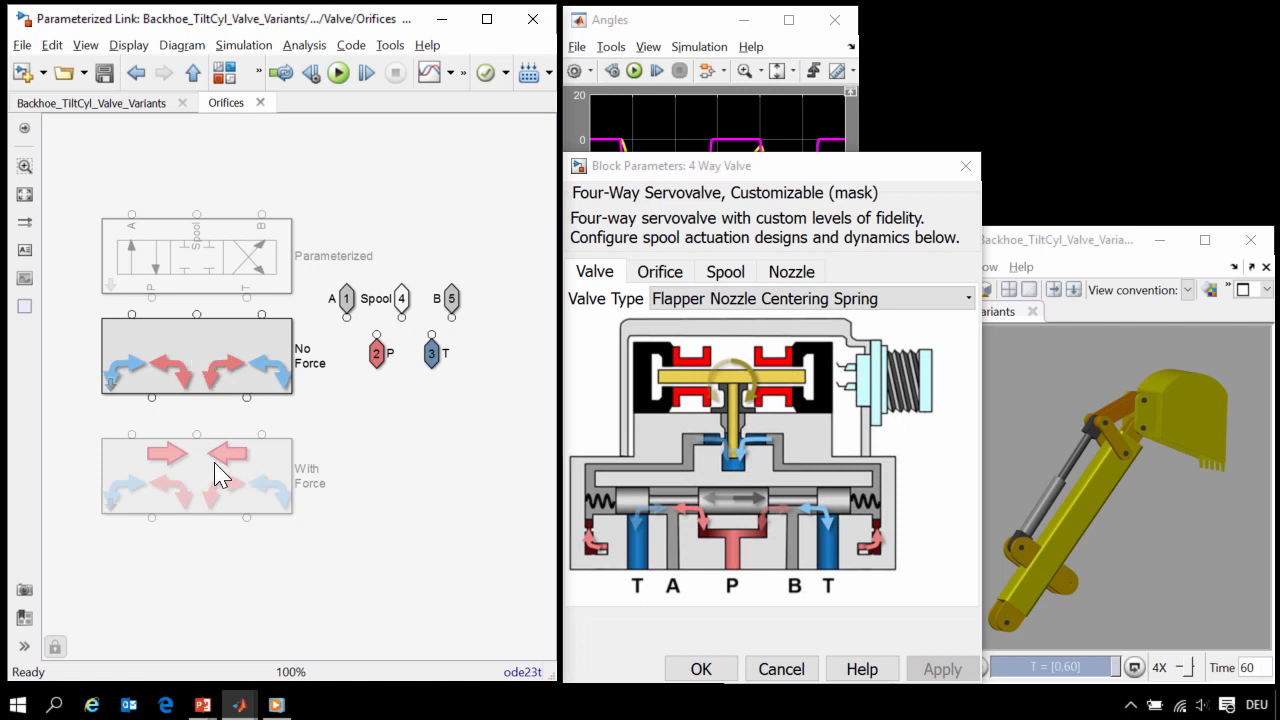
click(112, 384)
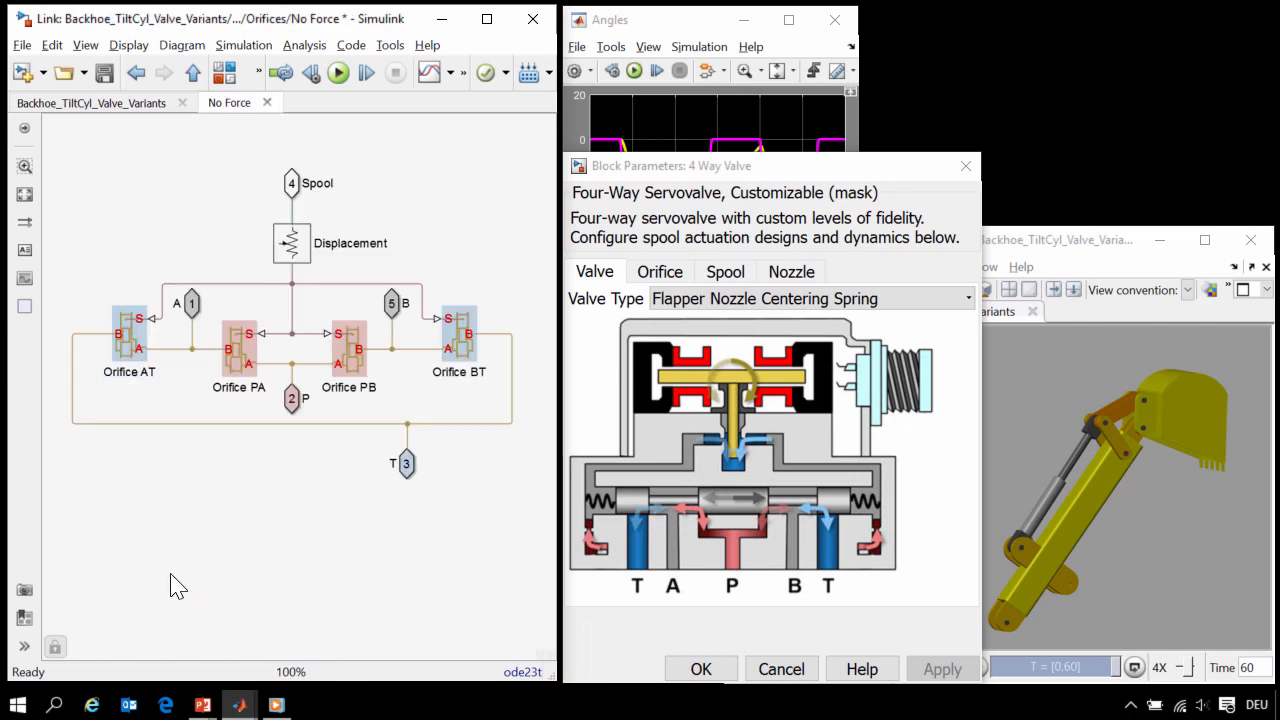
click(243, 355)
click(297, 396)
key(Escape)
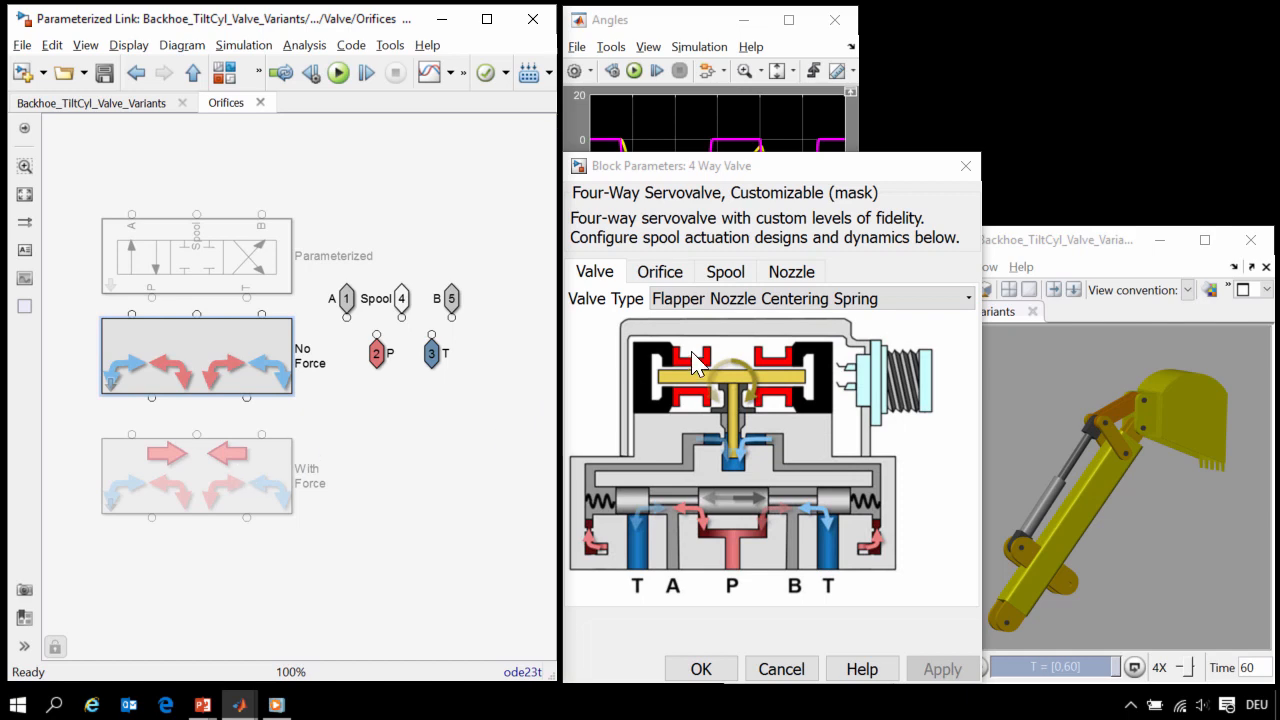
- Set the valve spool's Hydraulic Forces option to Enable and apply it
click(733, 280)
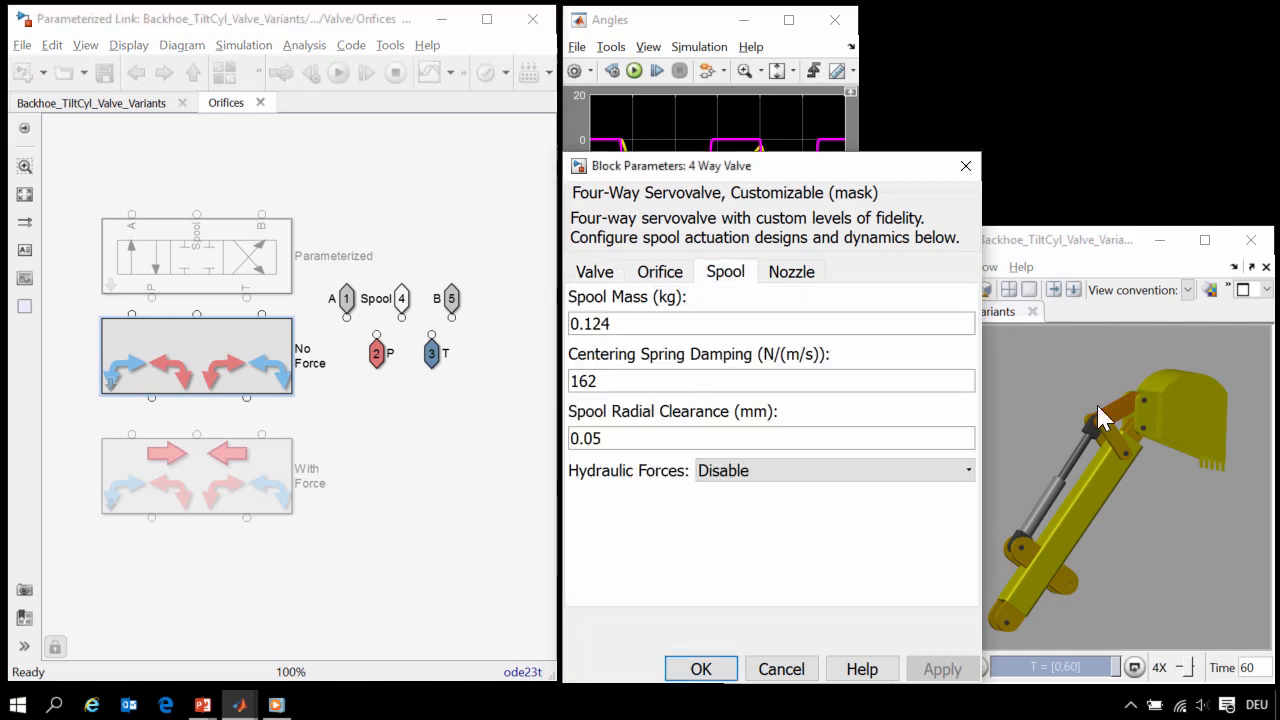
click(772, 474)
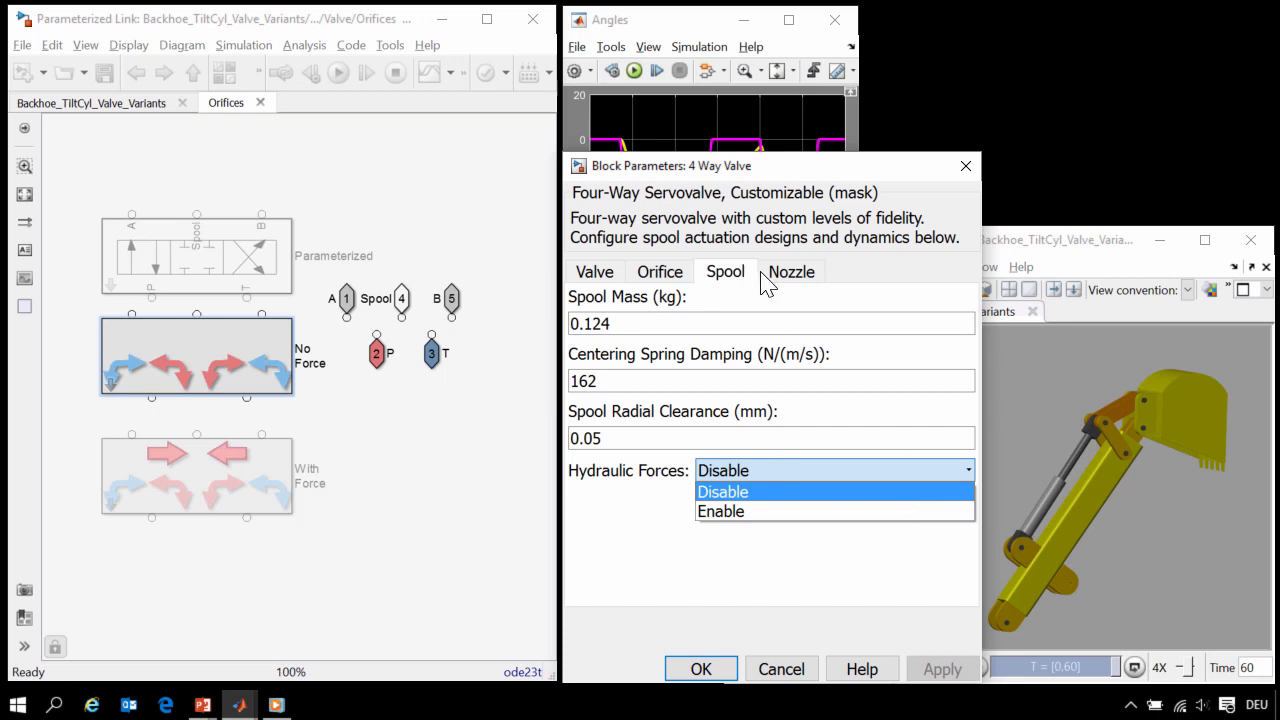
click(737, 512)
click(930, 672)
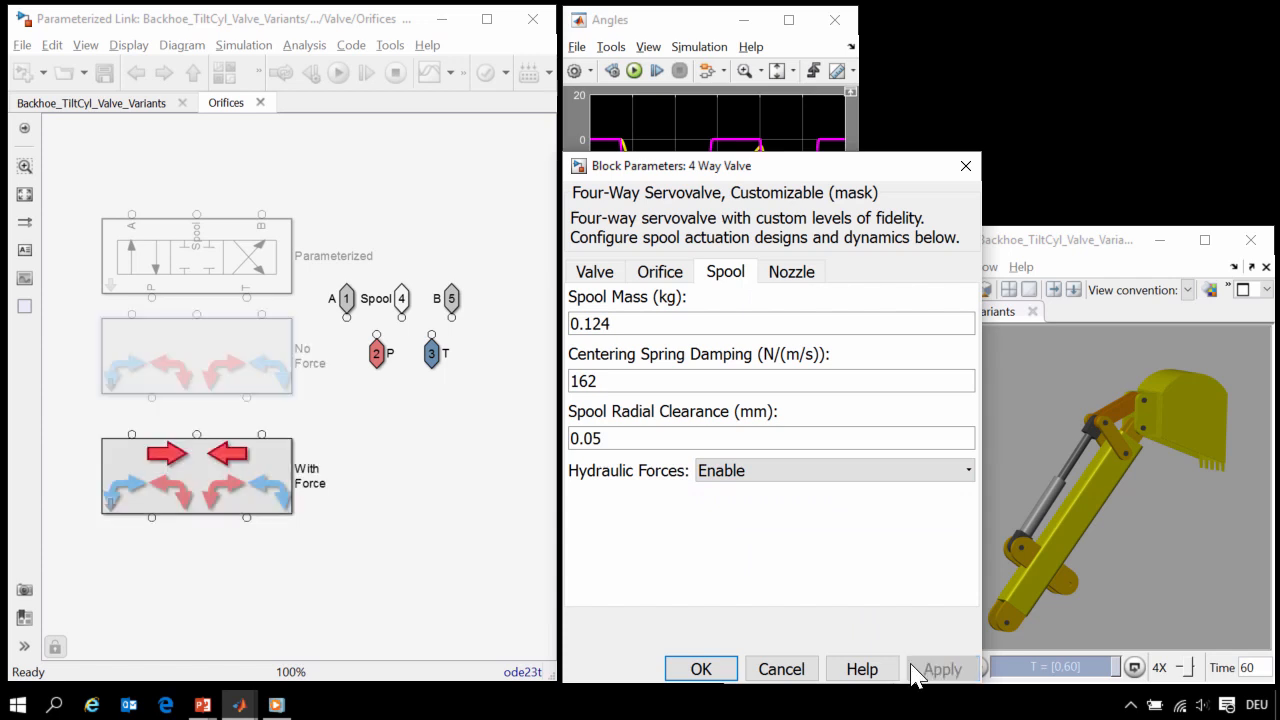
- Inspect the PA Force subsystem in the With Force variant, including its Spool Orifice Hydraulic Force block, and return to the Orifices level
double_click(113, 508)
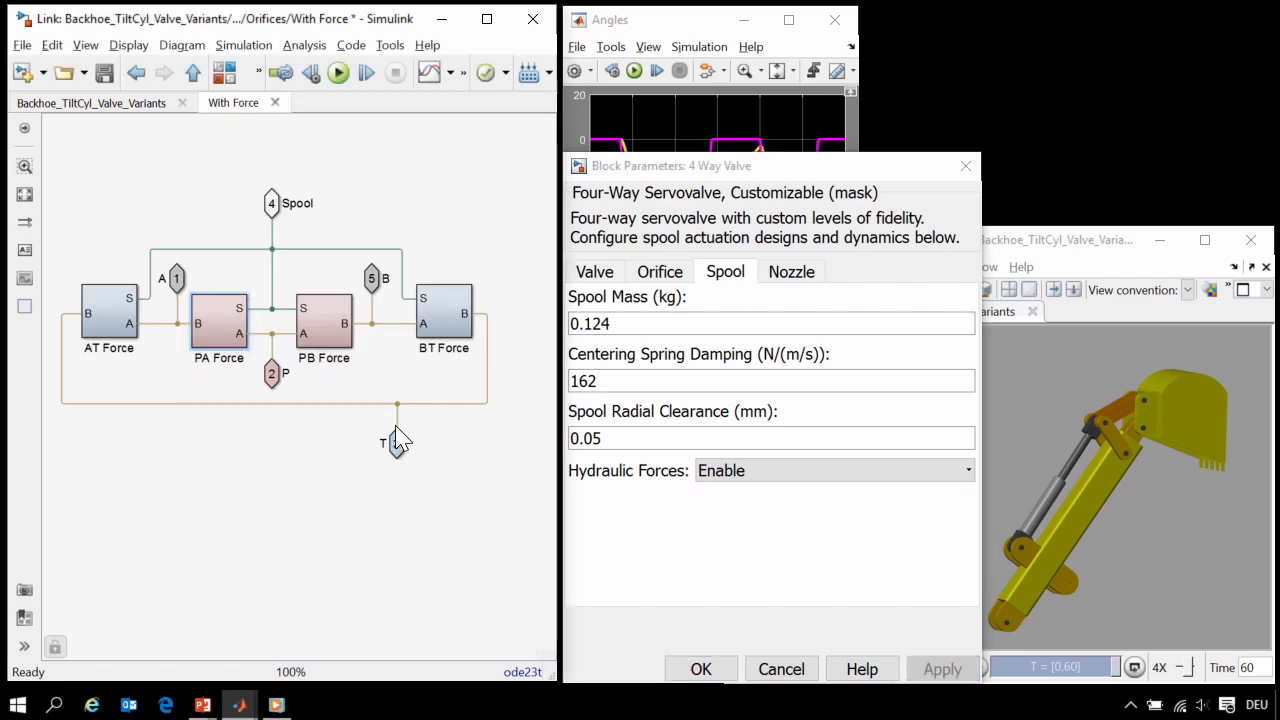
double_click(229, 337)
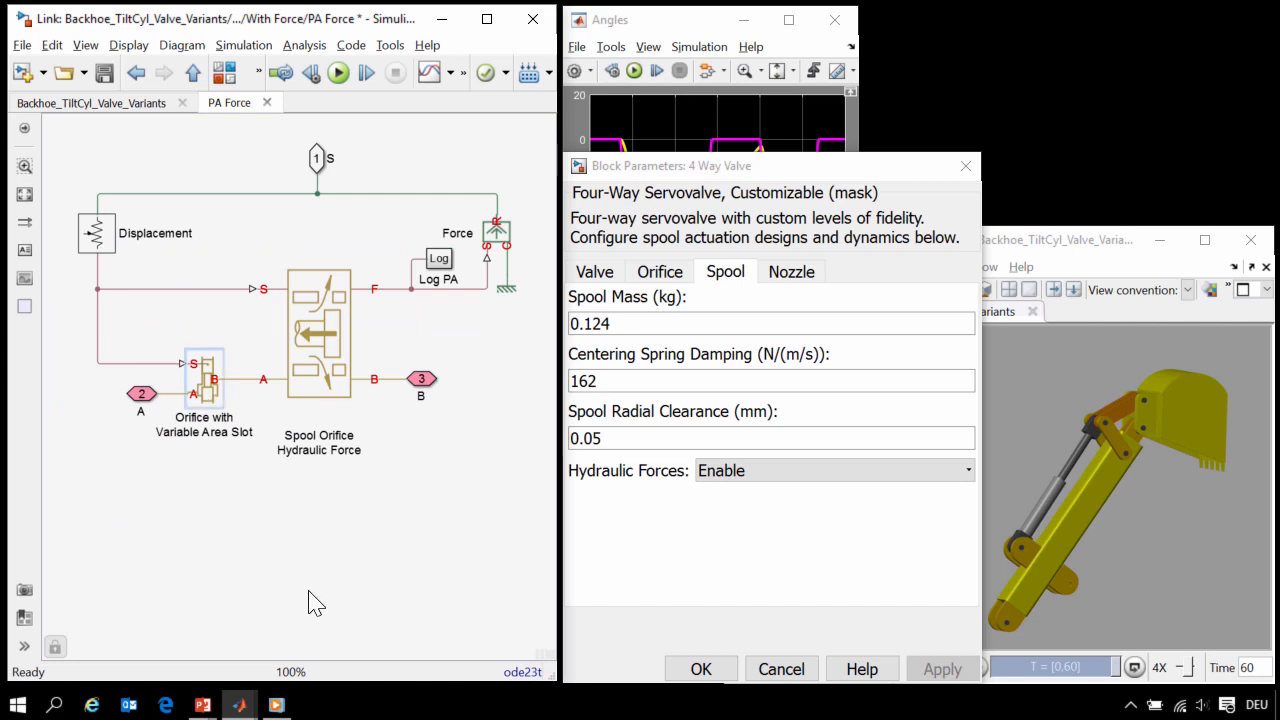
click(338, 376)
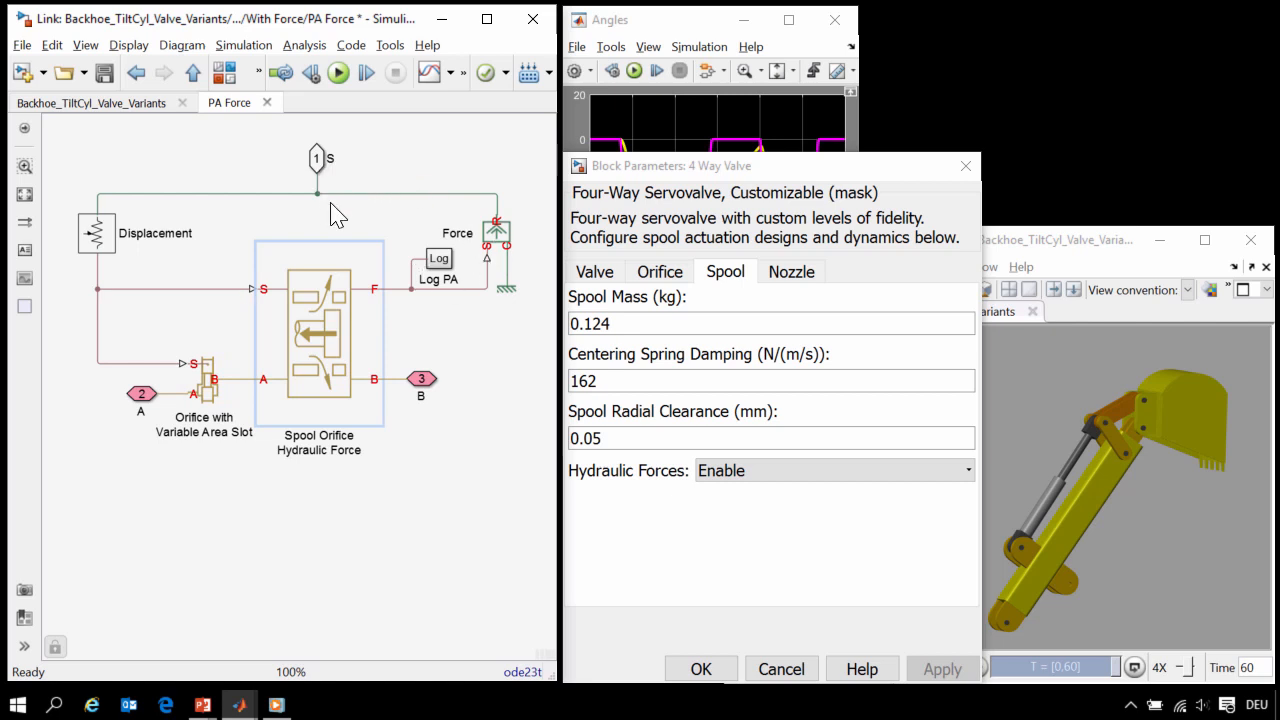
click(496, 327)
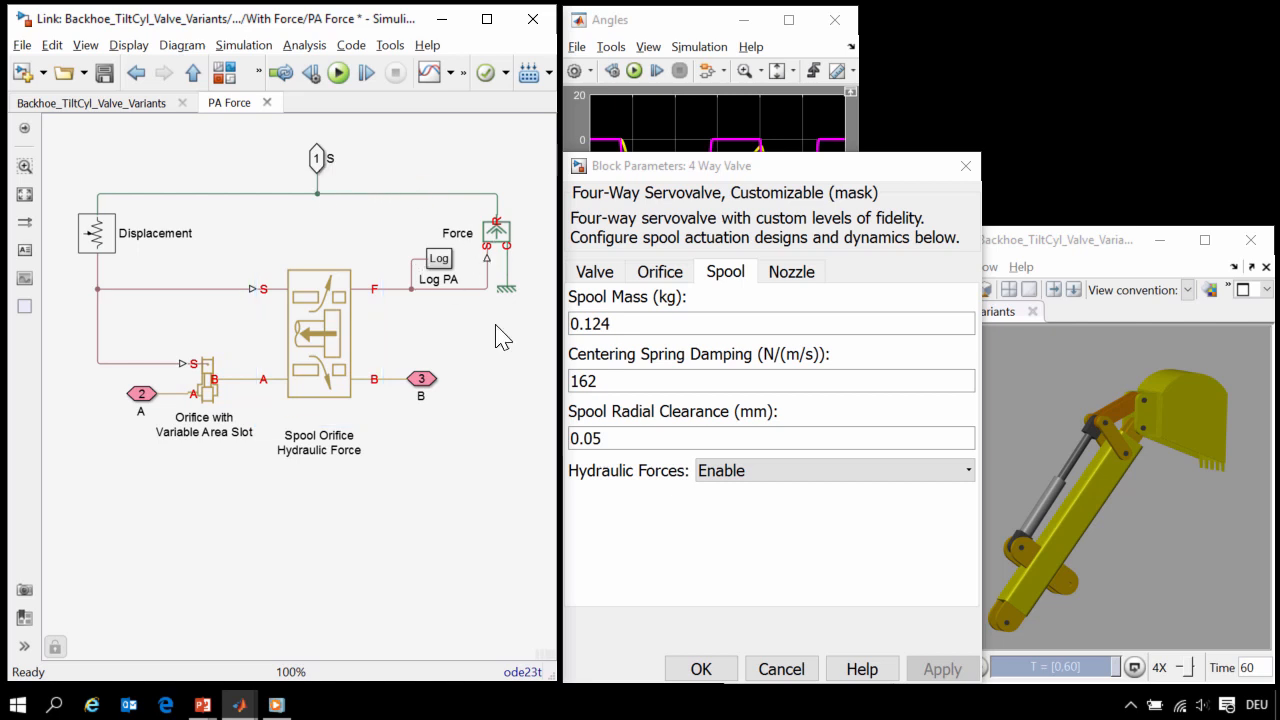
key(Escape)
key(Escape)
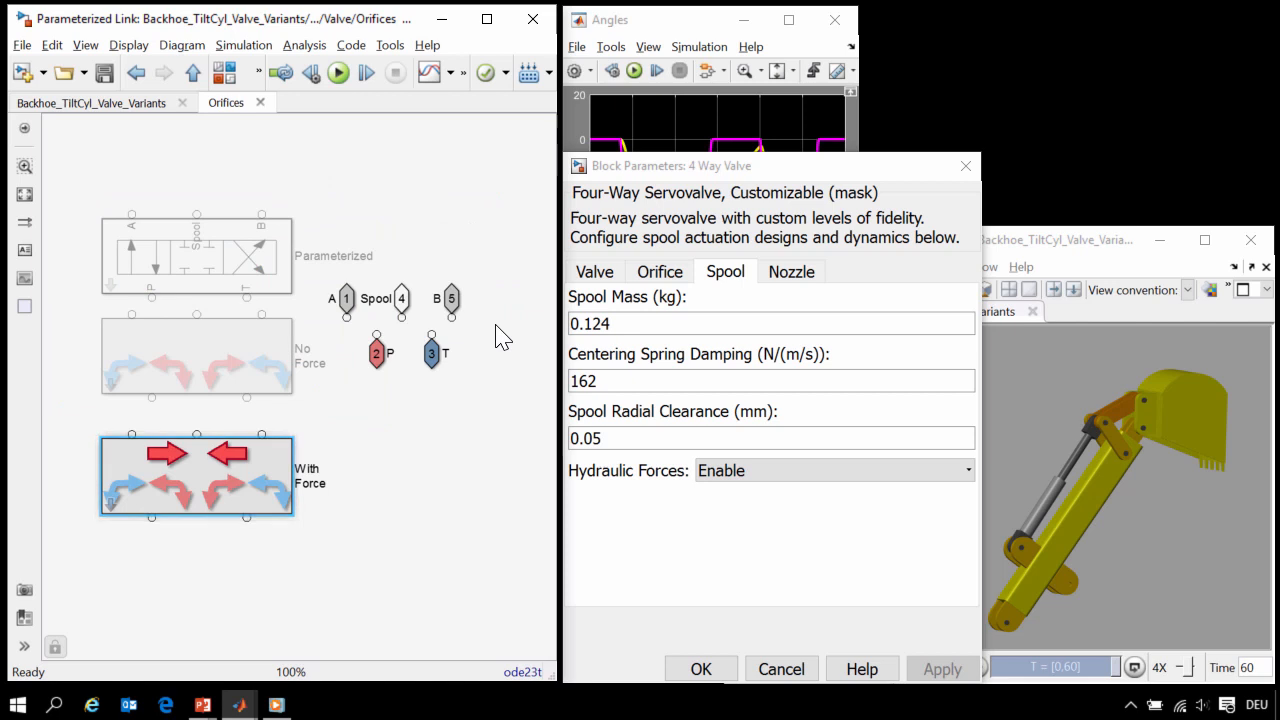
- Set the valve spool's Hydraulic Forces option to Disable and confirm the 4 Way Valve parameters
click(758, 484)
click(758, 472)
click(750, 492)
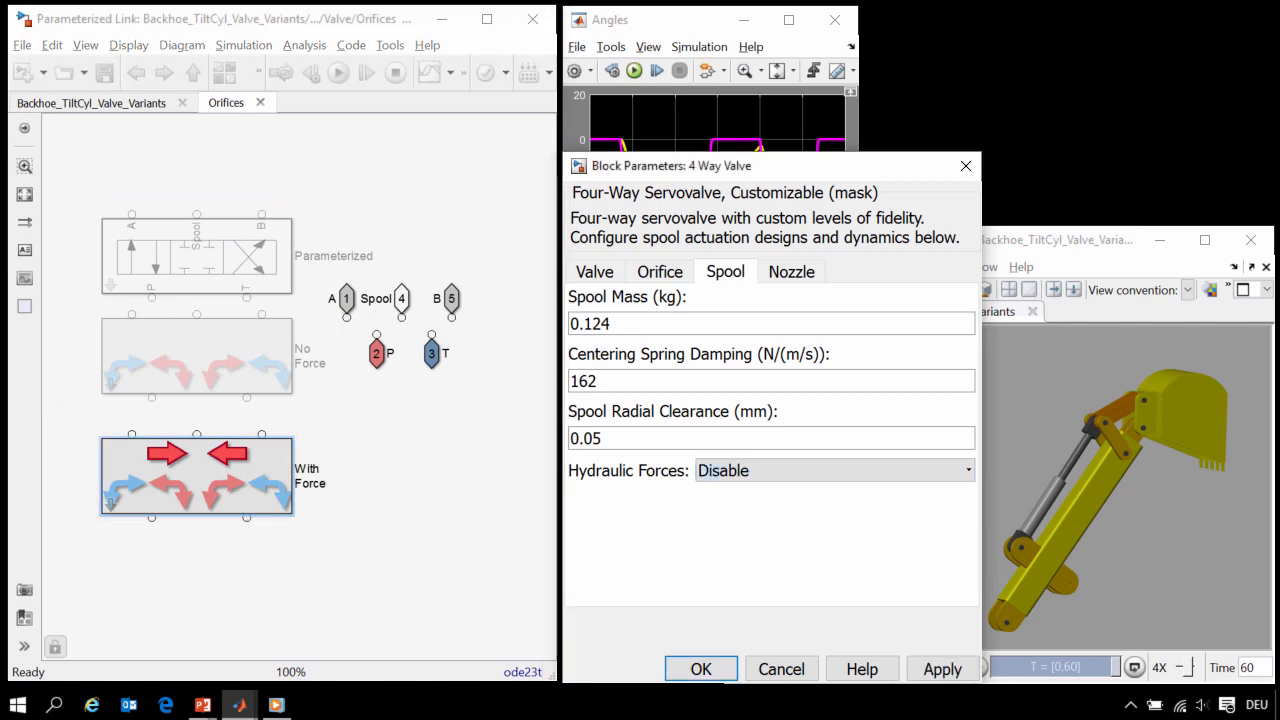
click(700, 669)
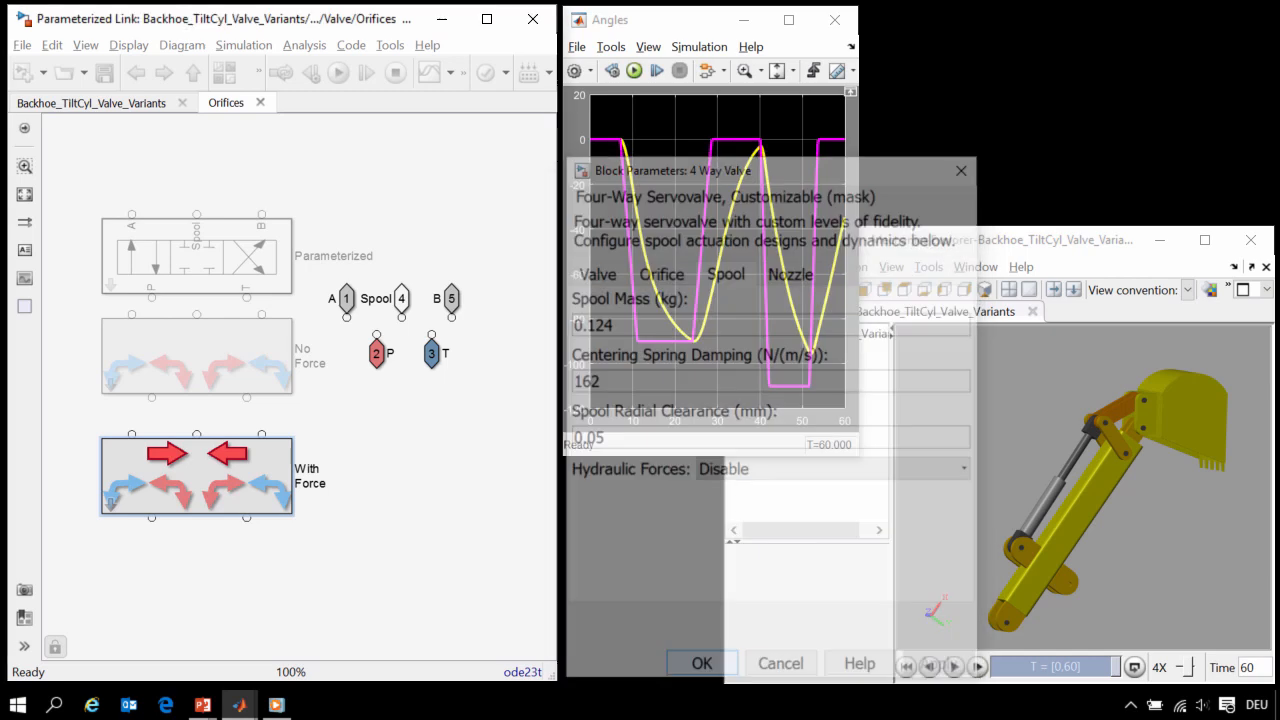
- Run the Custom_Valve_Test_Forces script from the Command Window and review its figures, including the Cylinder Pressure vs. Time plot
key(alt+Tab)
key(alt+Tab)
key(alt+Tab)
key(alt+Tab)
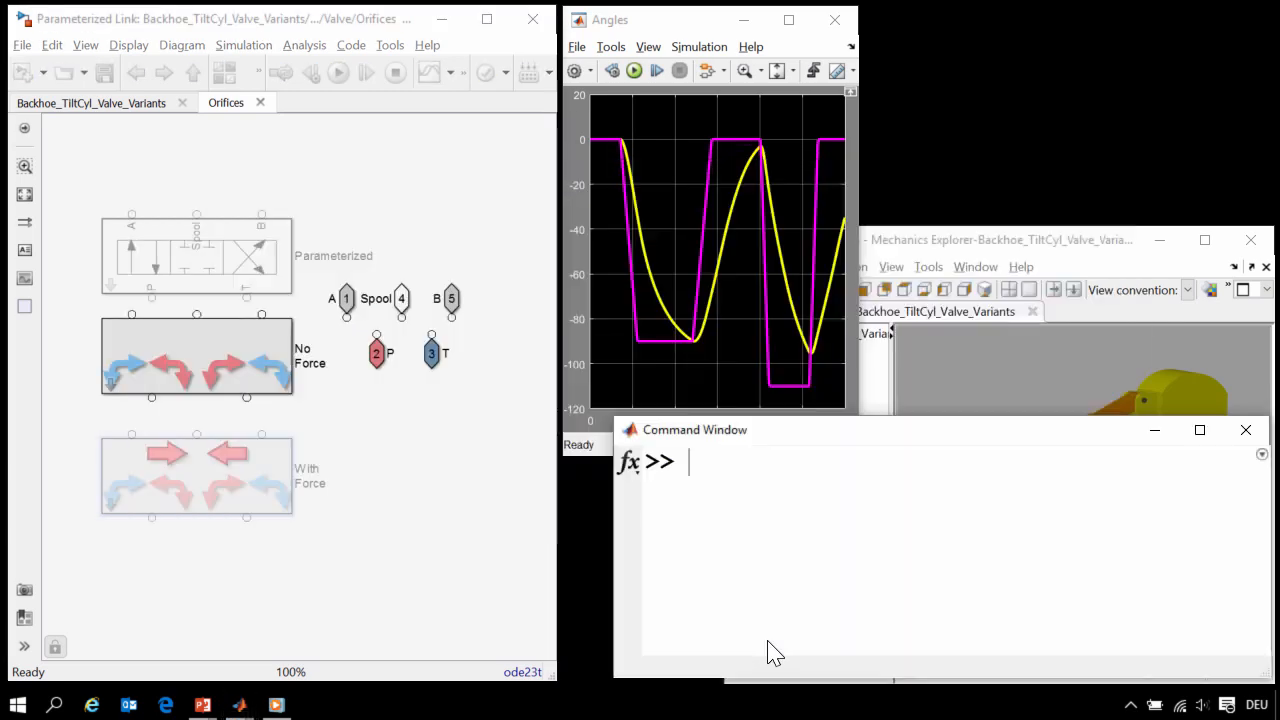
text(Cust)
key(Up)
key(Up)
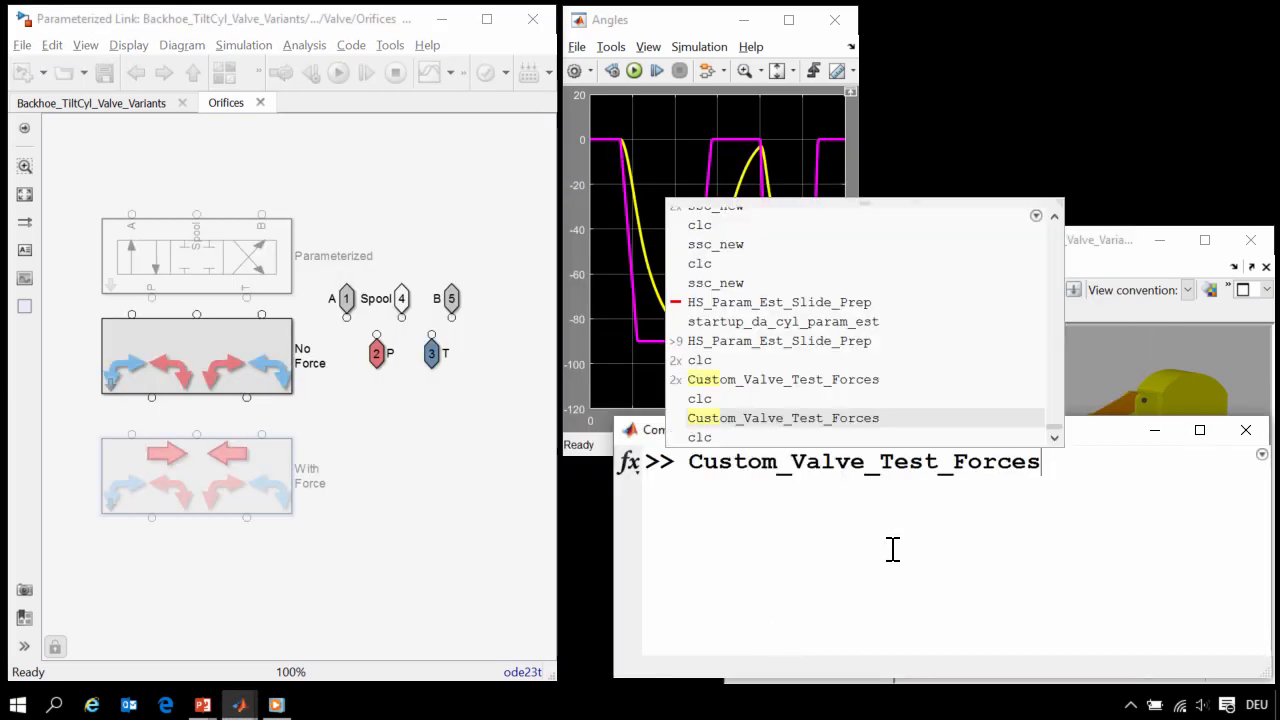
key(Return)
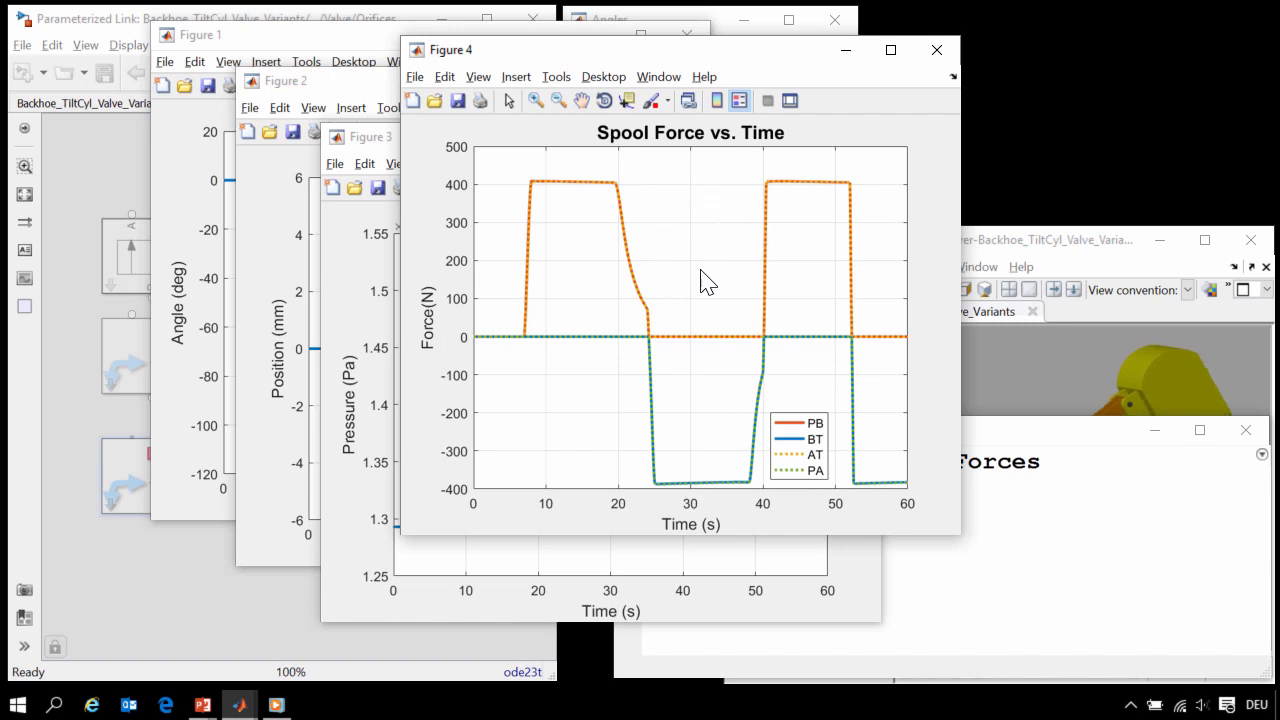
click(191, 423)
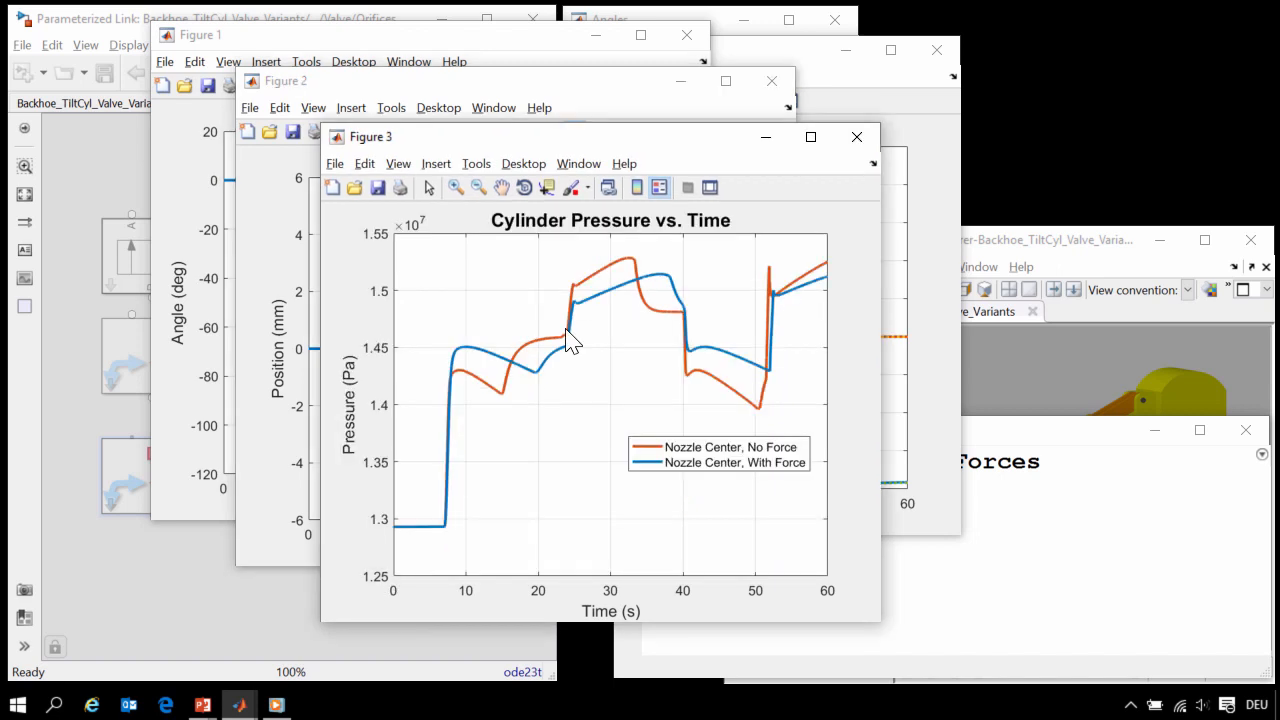
click(1015, 443)
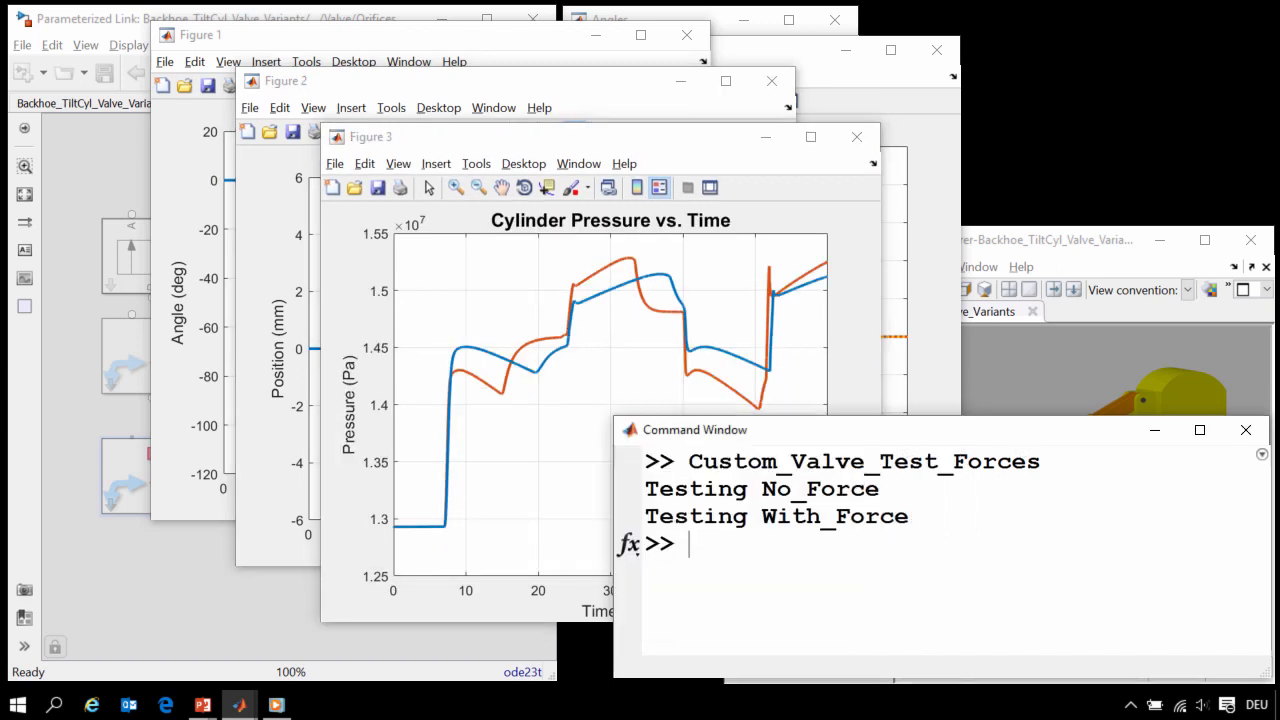
- Return to the model's top level and set the 4 Way Valve's spool Hydraulic Forces option to Disable, confirming the block parameters
click(106, 175)
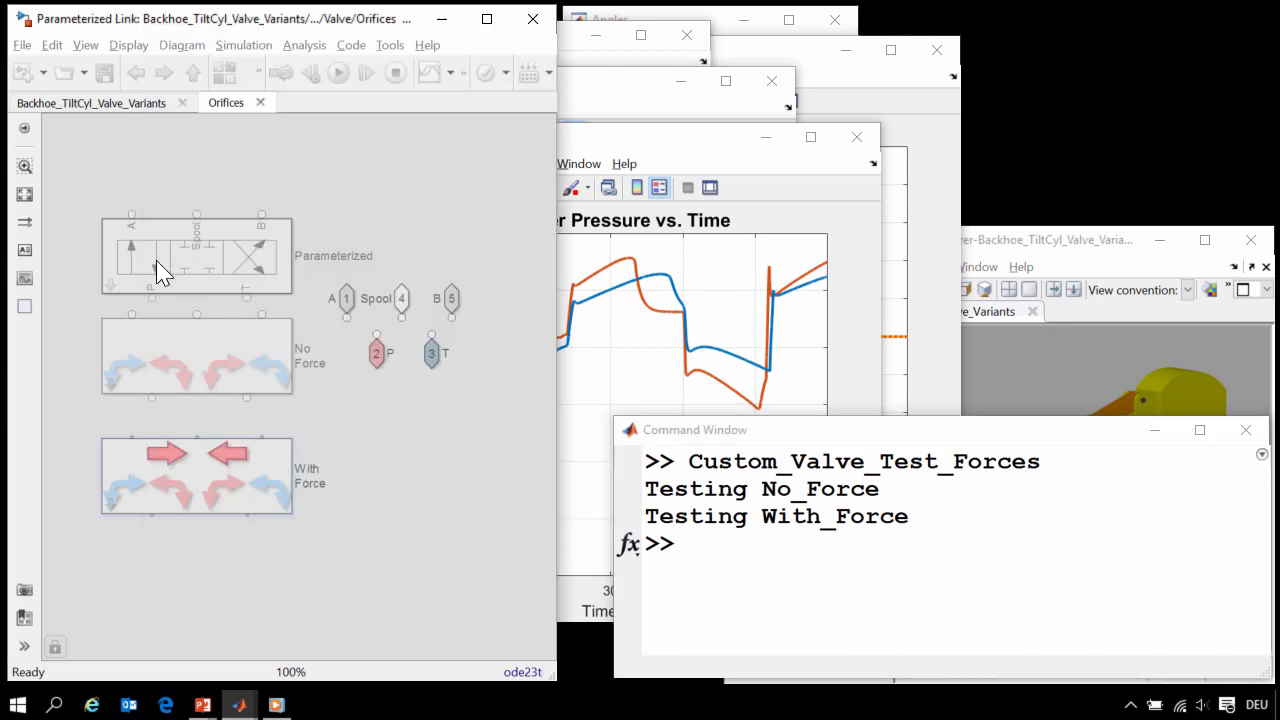
key(Escape)
key(Escape)
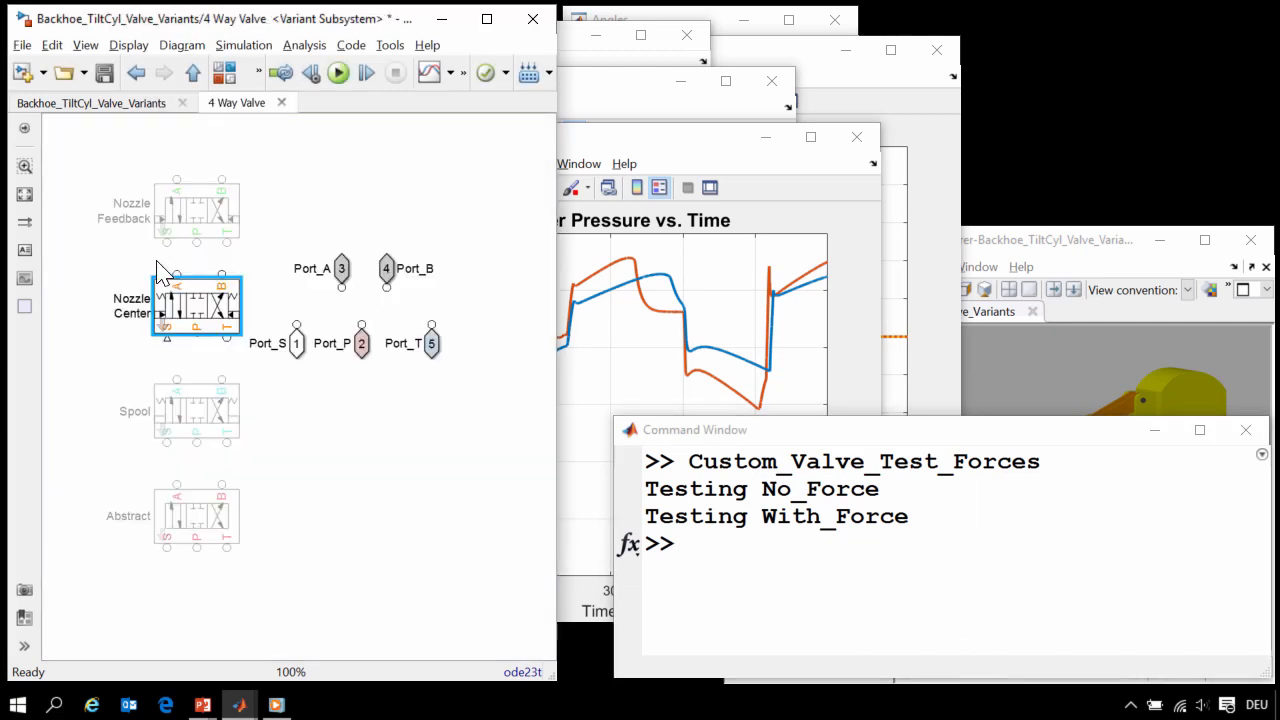
key(Escape)
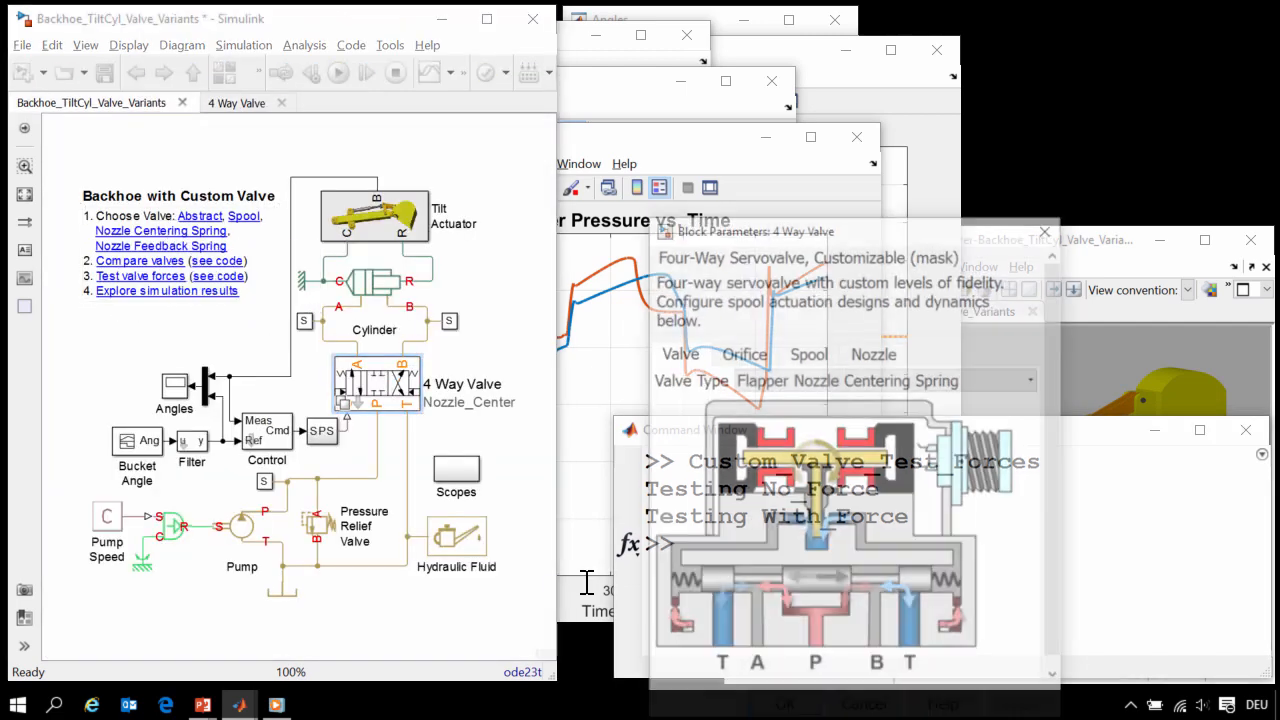
click(806, 350)
click(840, 553)
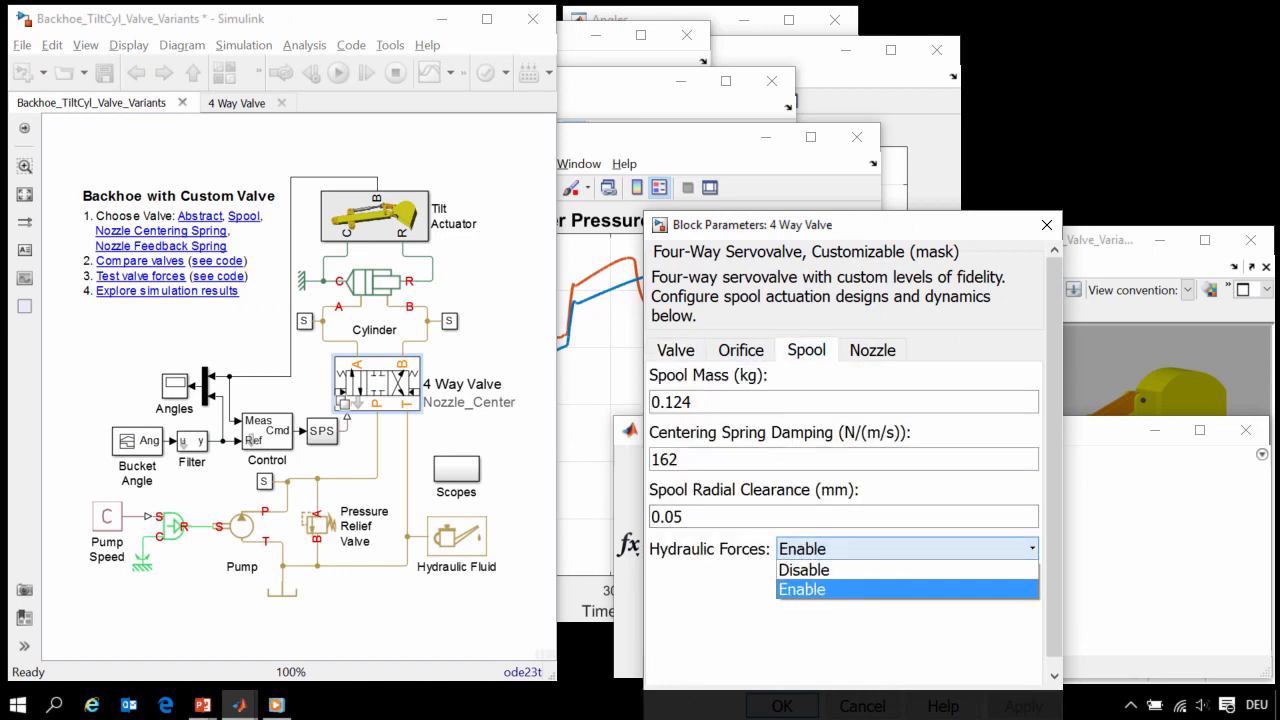
click(830, 569)
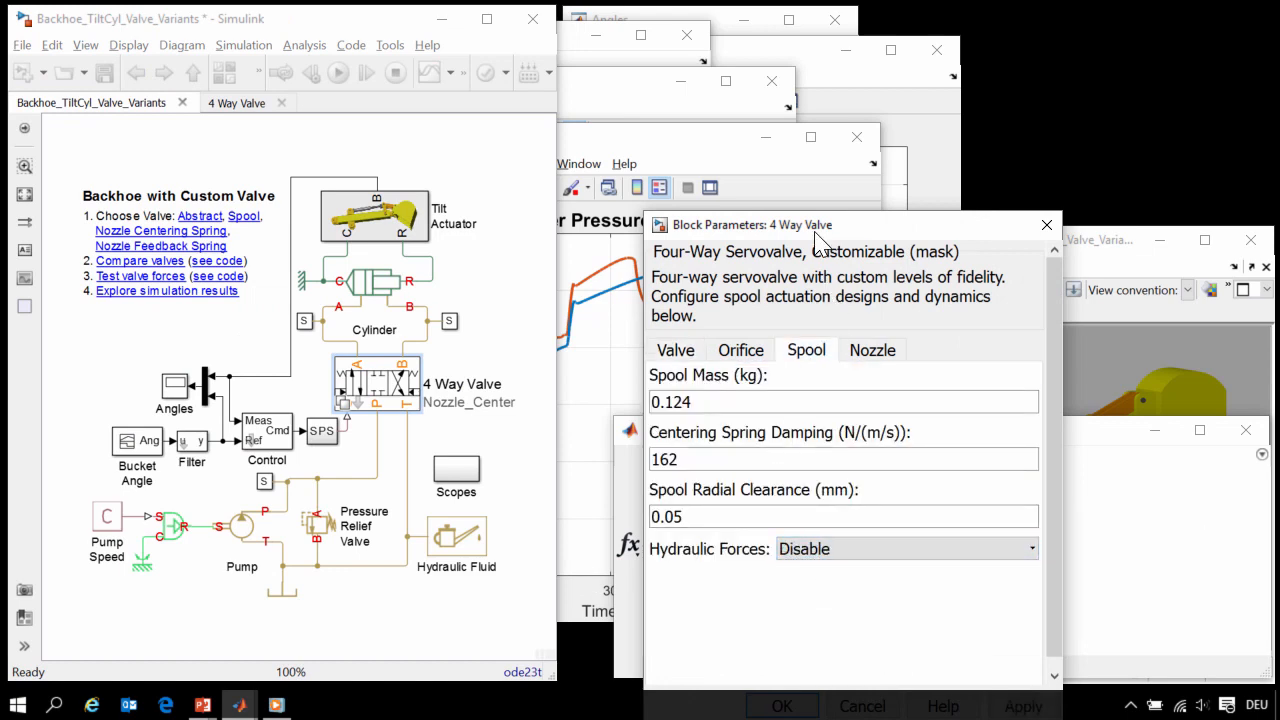
drag(818, 232, 774, 141)
click(718, 617)
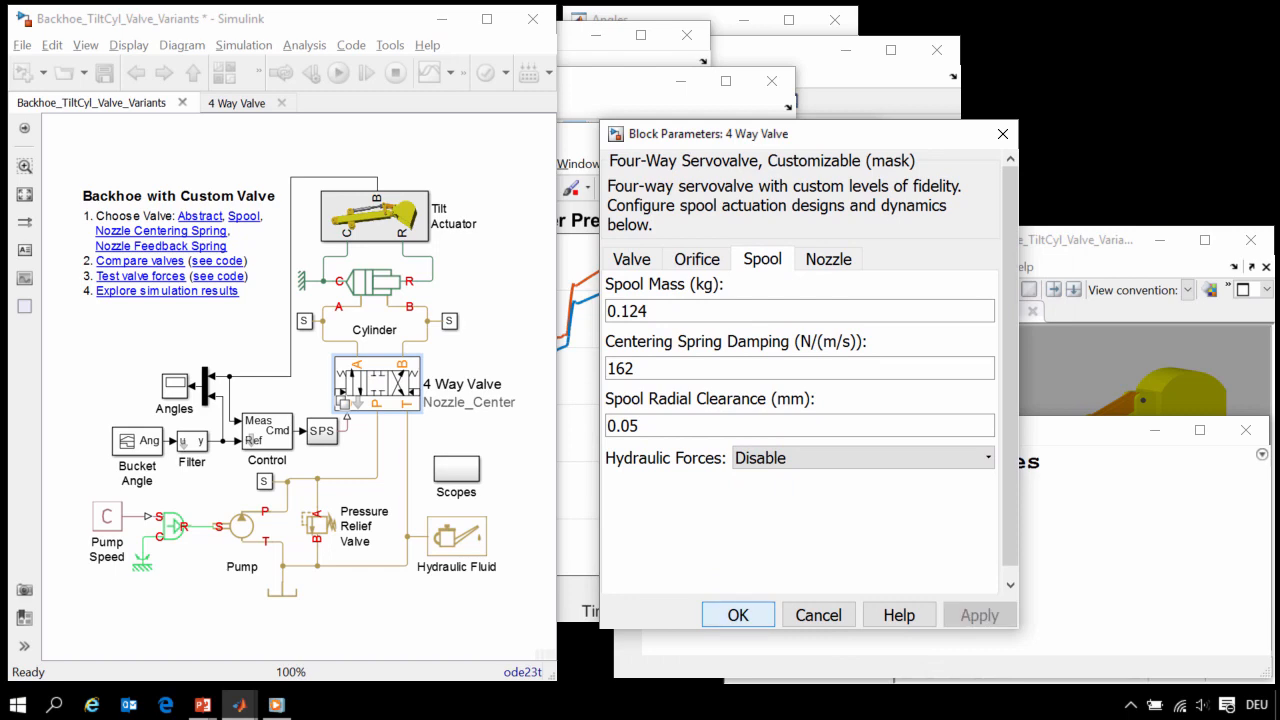
- Run the valve comparison across the Abstract, Spool, Flapper Nozzle Centering Spring and Flapper Nozzle Feedback Spring variants and review the resulting figures
click(140, 276)
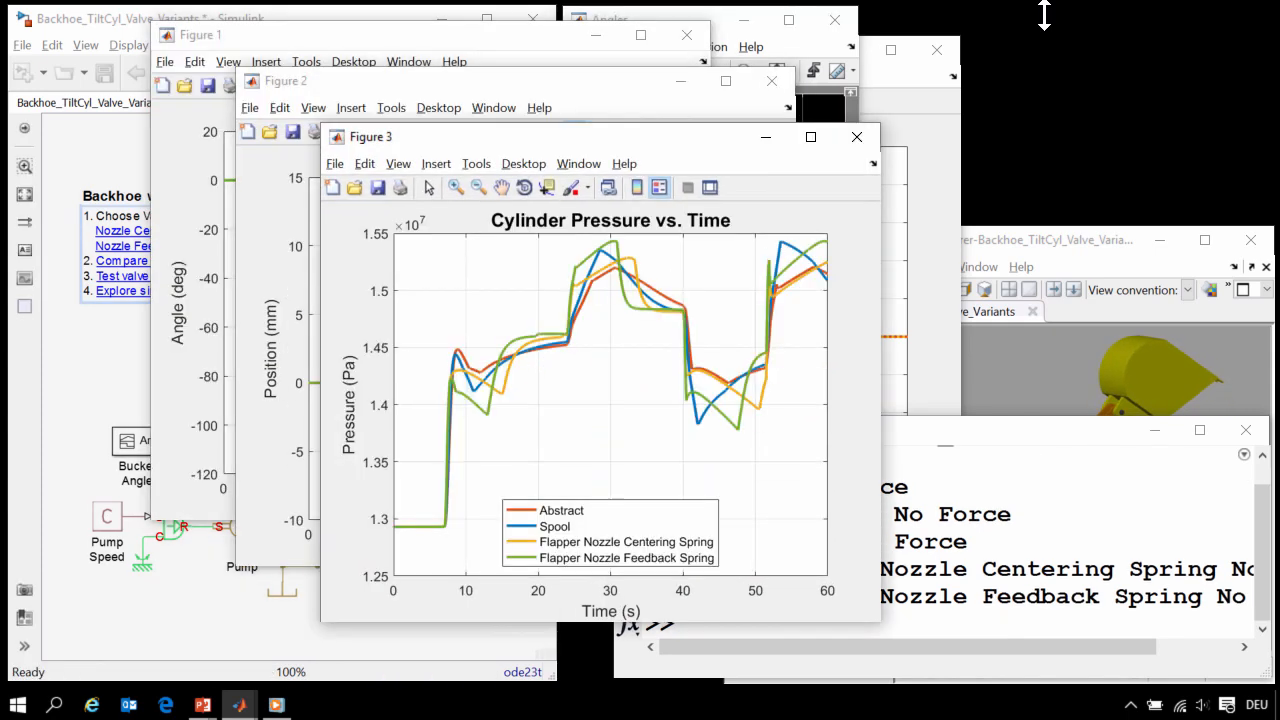
click(186, 256)
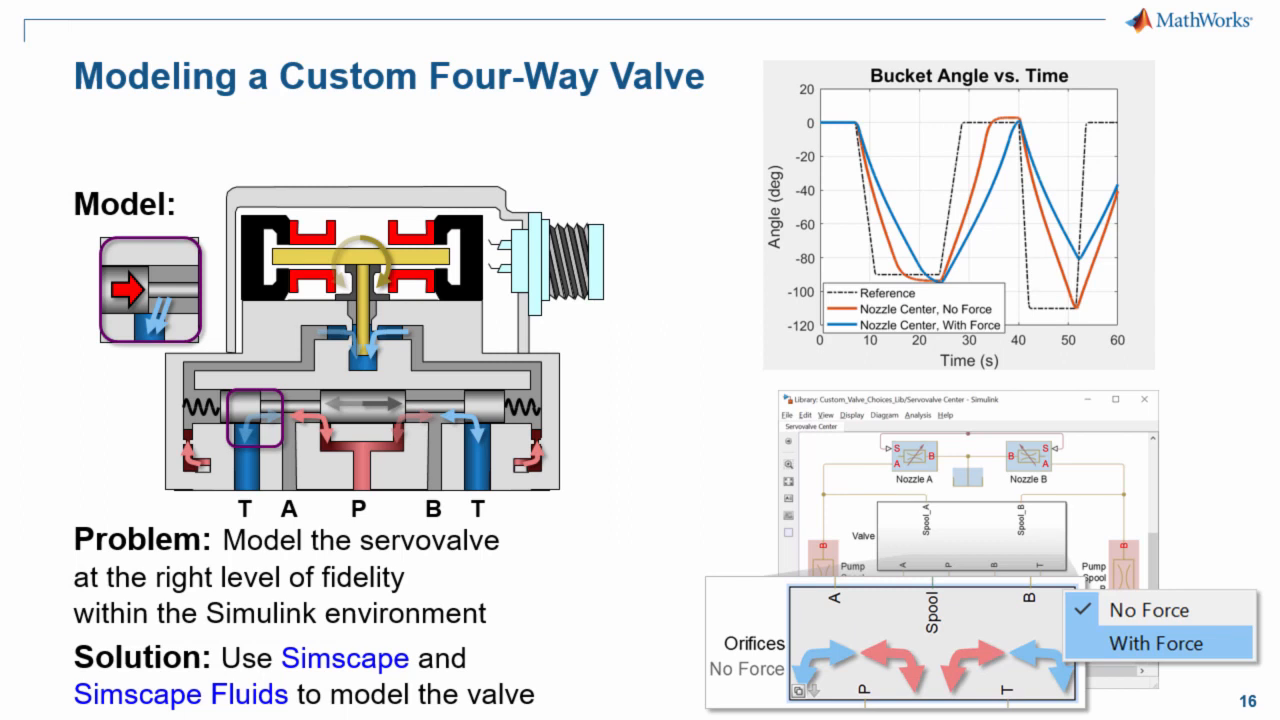
key(Right)
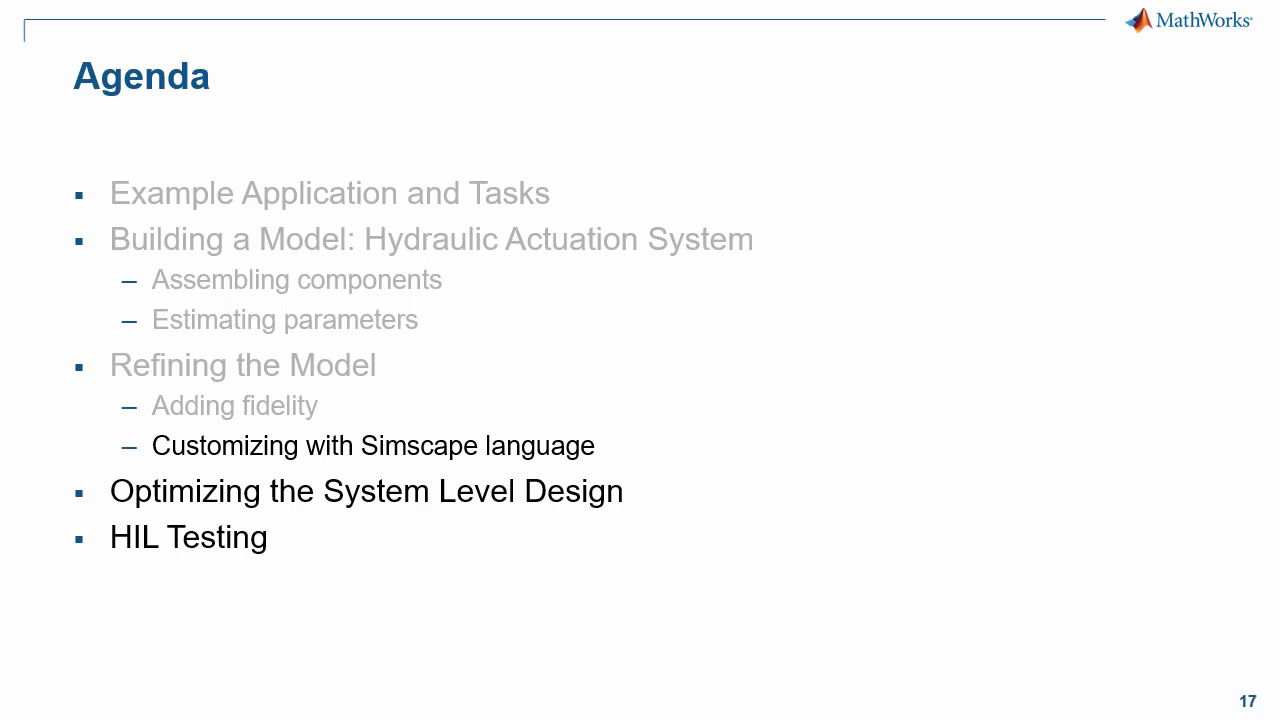
key(Right)
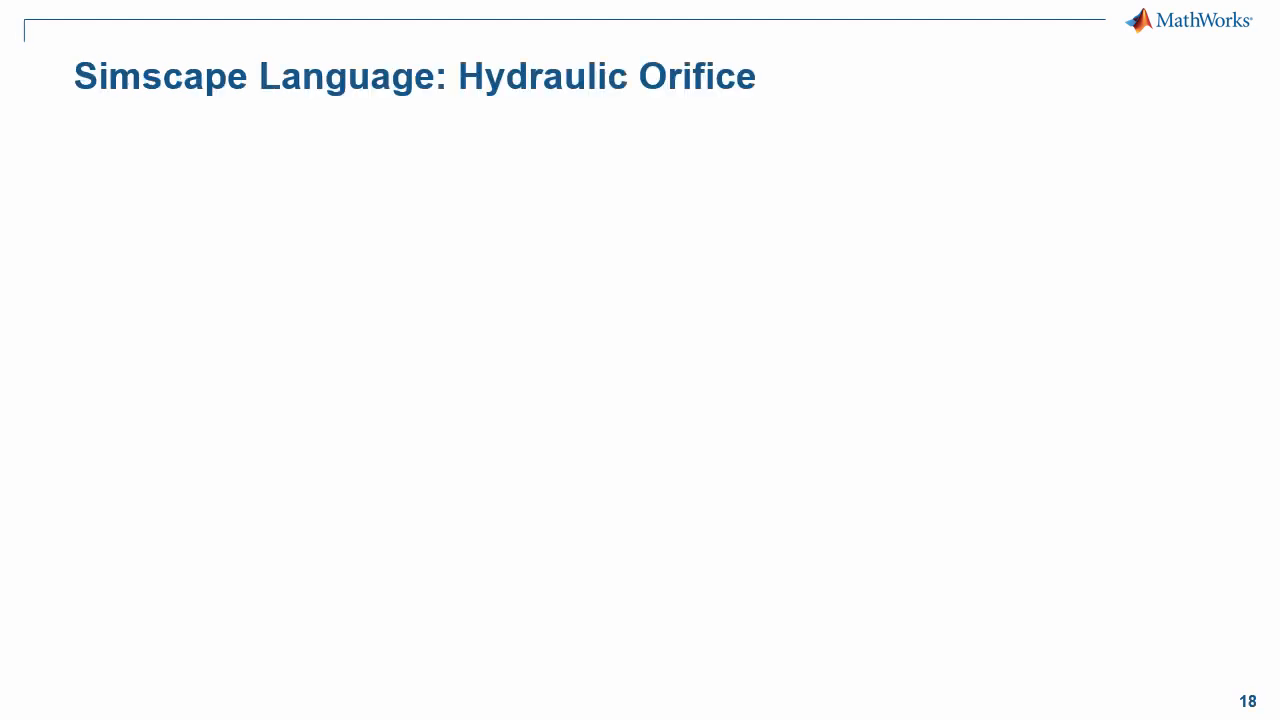
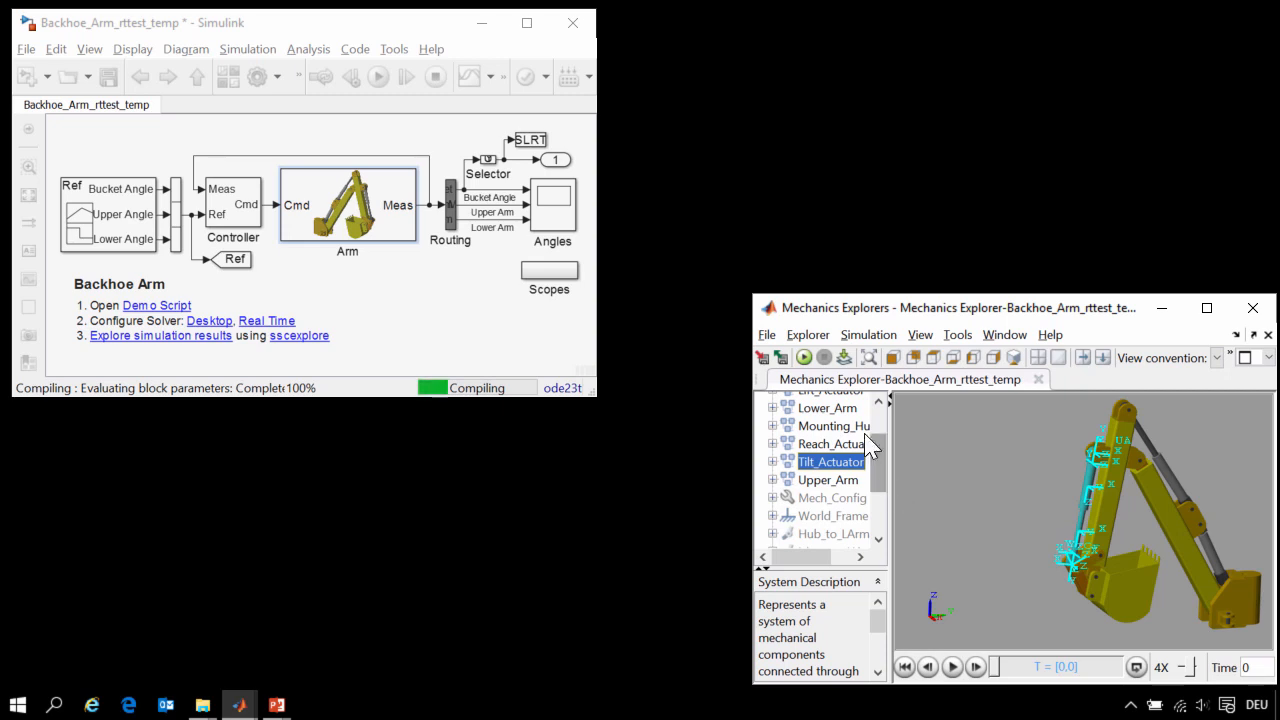
- Highlight the Lift_Actuator in the backhoe arm animation and view the bucket, upper arm and lower arm responses in the Angles scope
scroll(874, 449, up, 2)
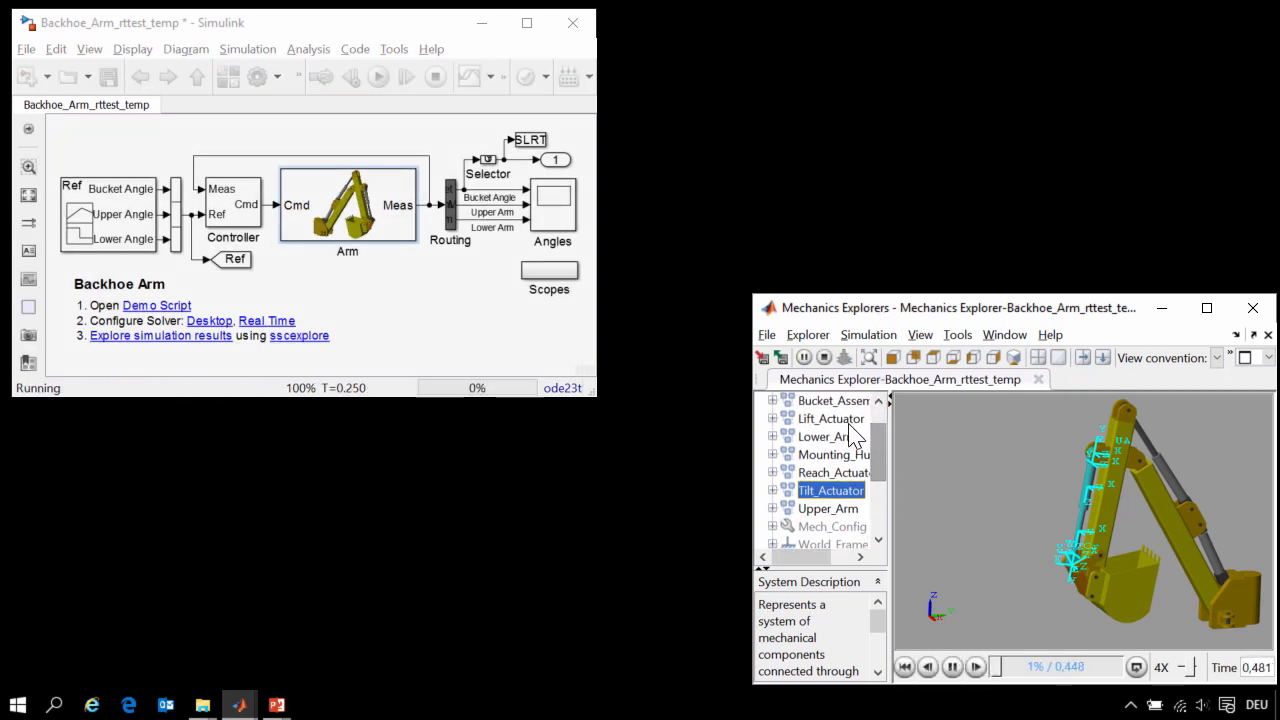
click(848, 420)
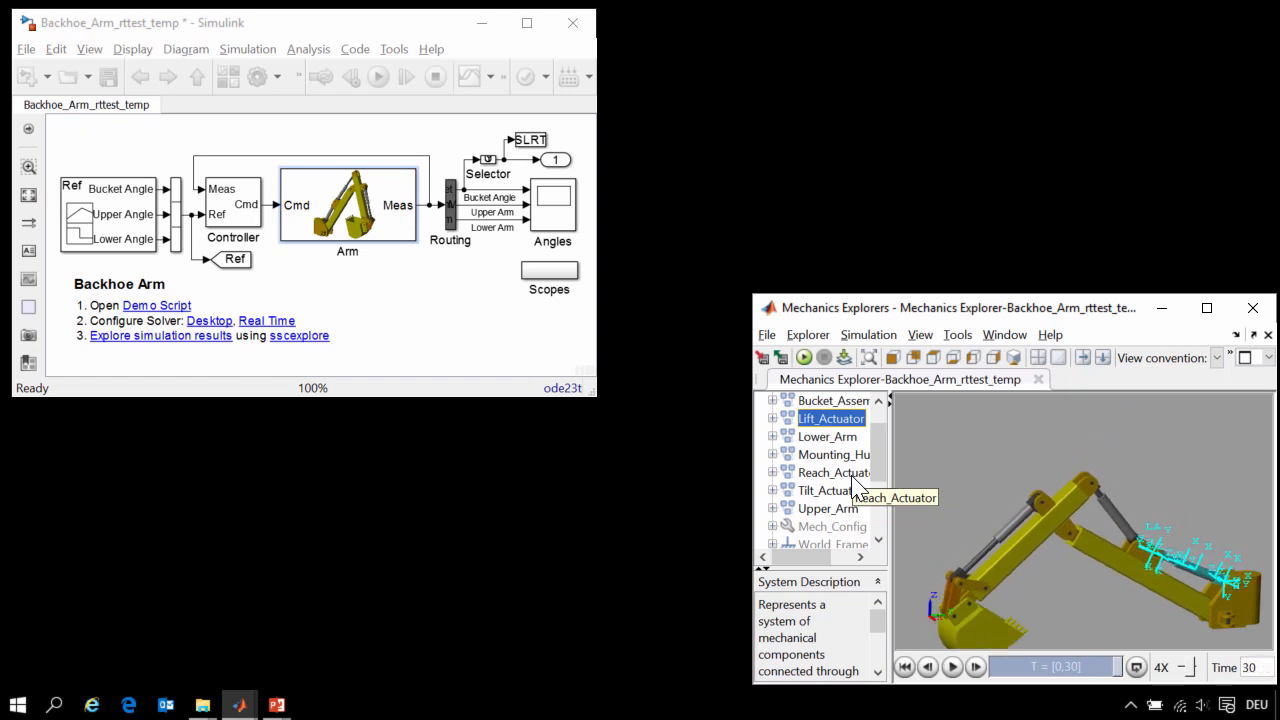
double_click(559, 208)
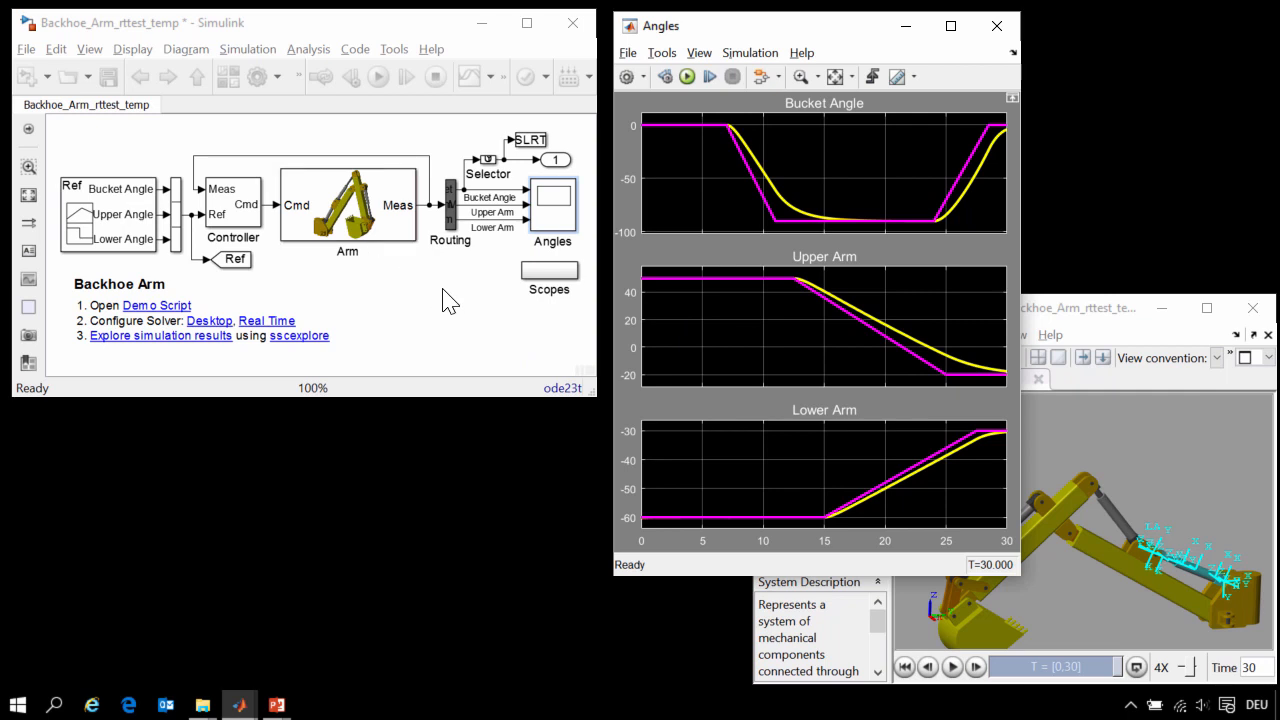
- Run the Test_RT_Model.m sections that get the reference results with the desktop solver and create the comparison plot
key(alt+Tab)
key(alt+Tab)
key(alt+Tab)
key(alt+Tab)
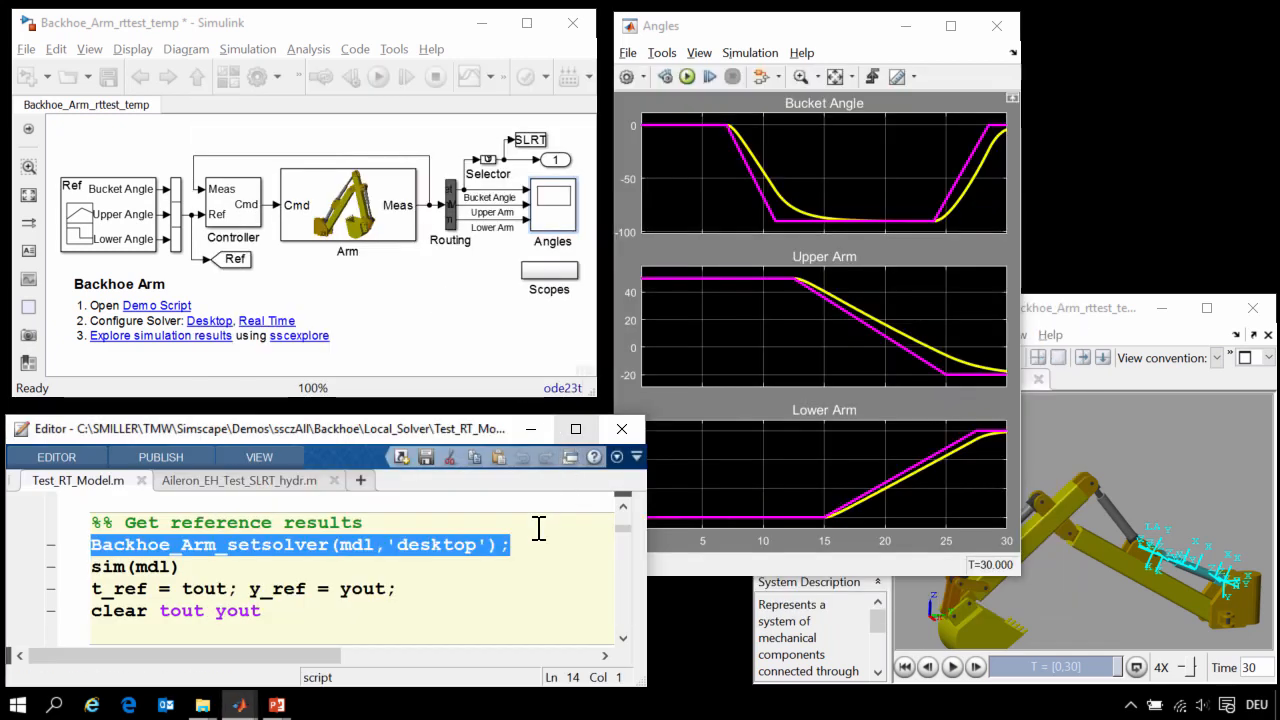
click(538, 528)
key(ctrl+shift+Return)
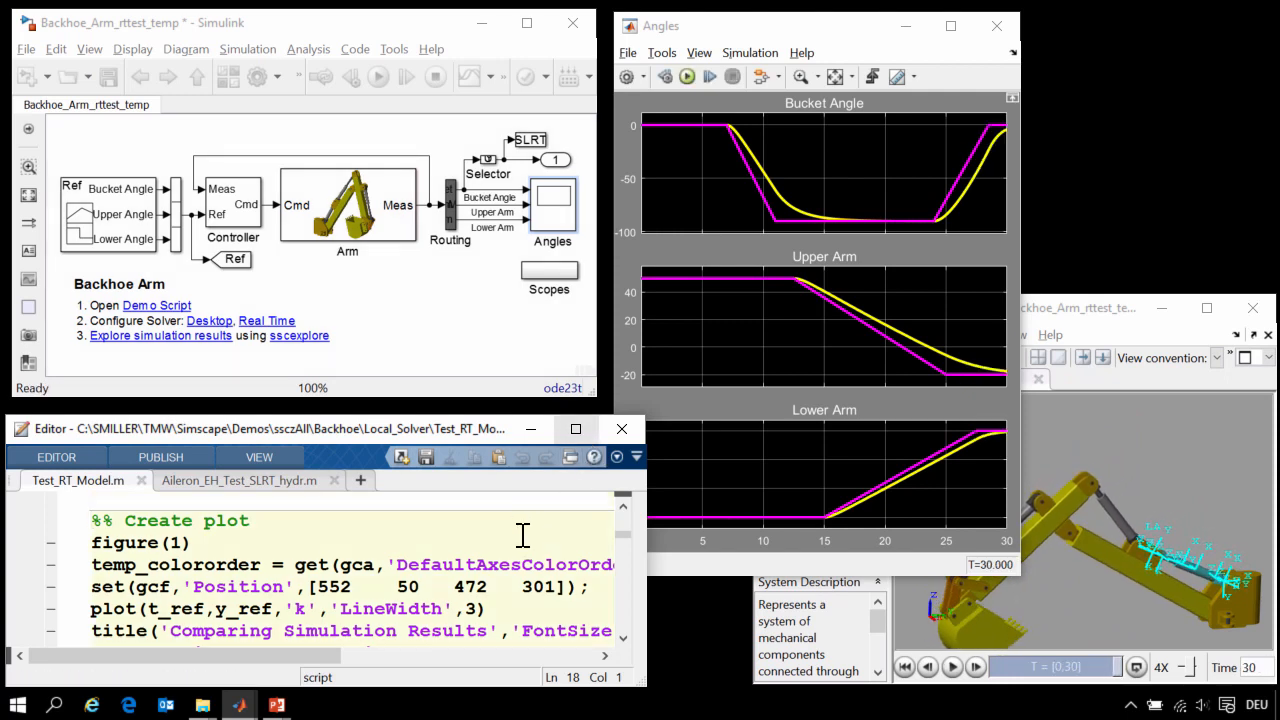
key(ctrl+shift+Return)
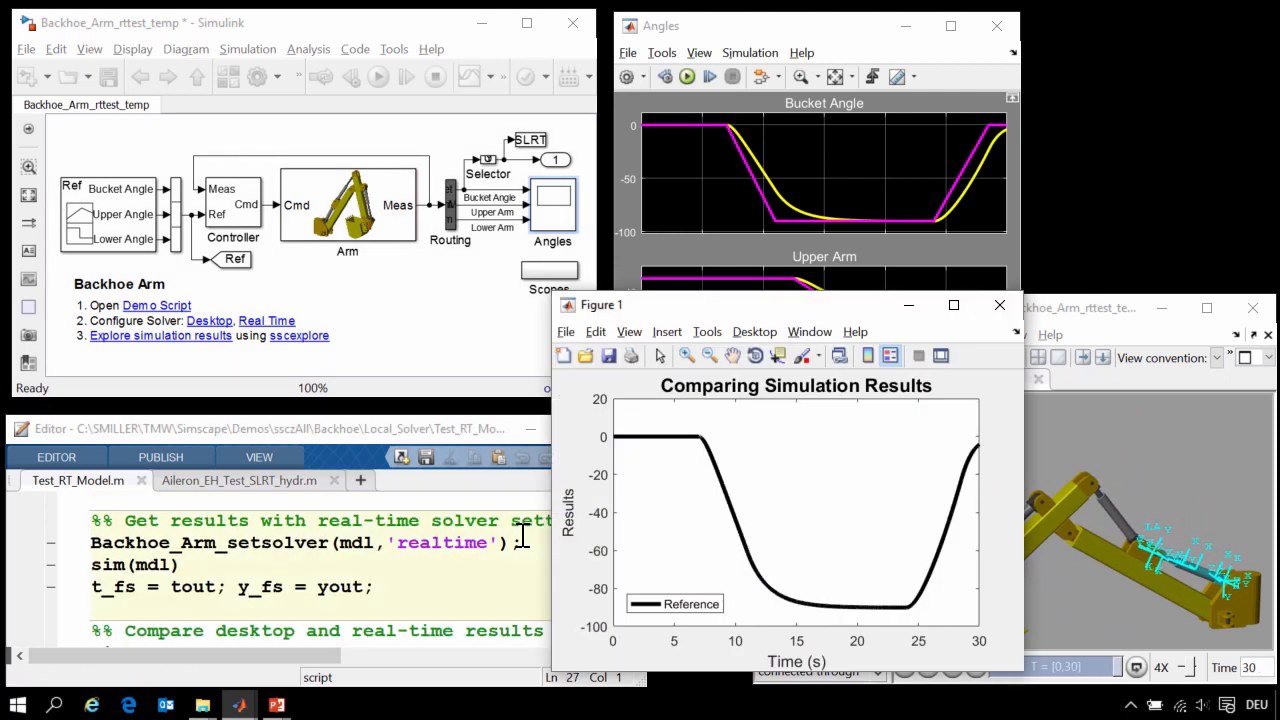
- Run the script section that simulates with real-time solver settings, and inspect the Solver Config block inside the Arm subsystem
key(ctrl+shift+Return)
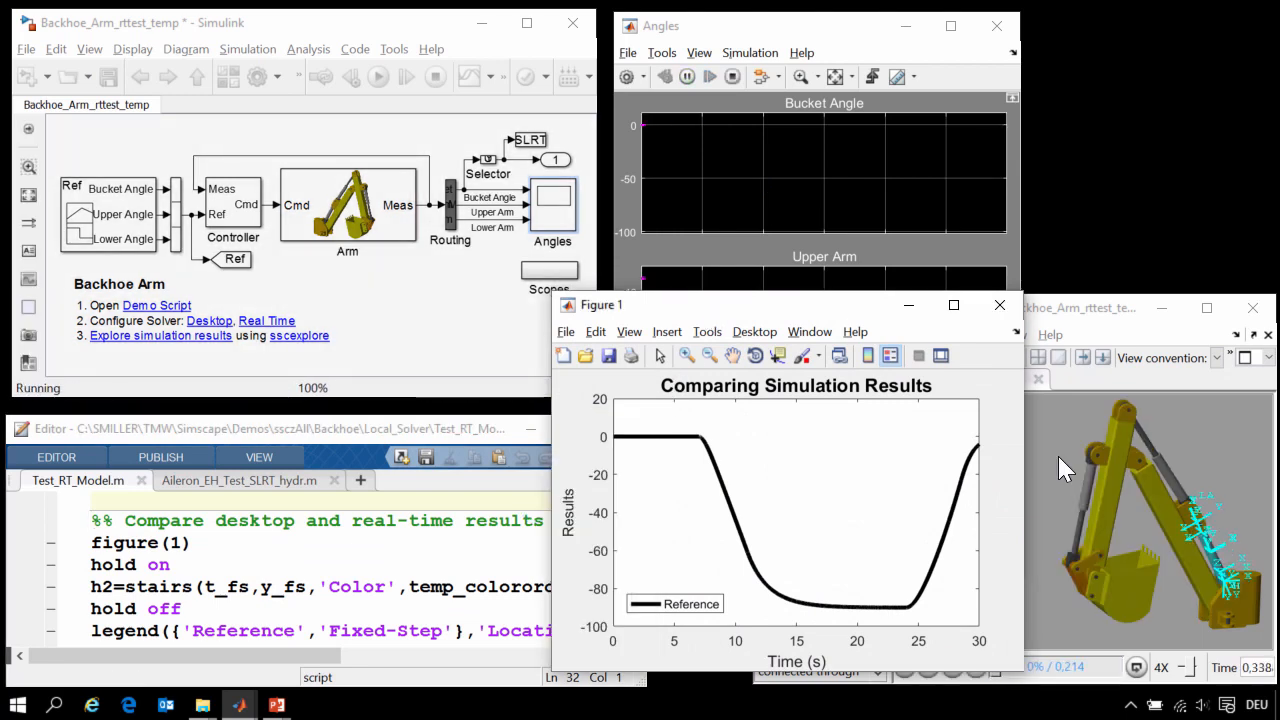
drag(706, 305, 763, 306)
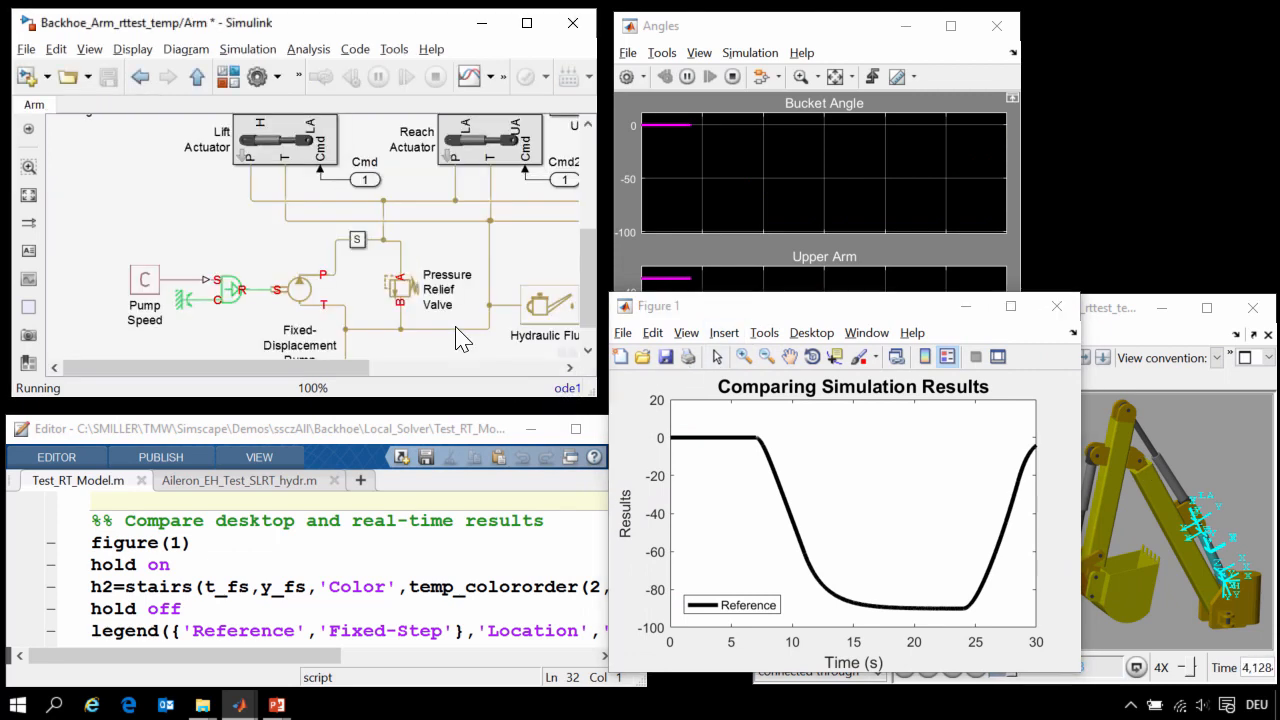
click(587, 149)
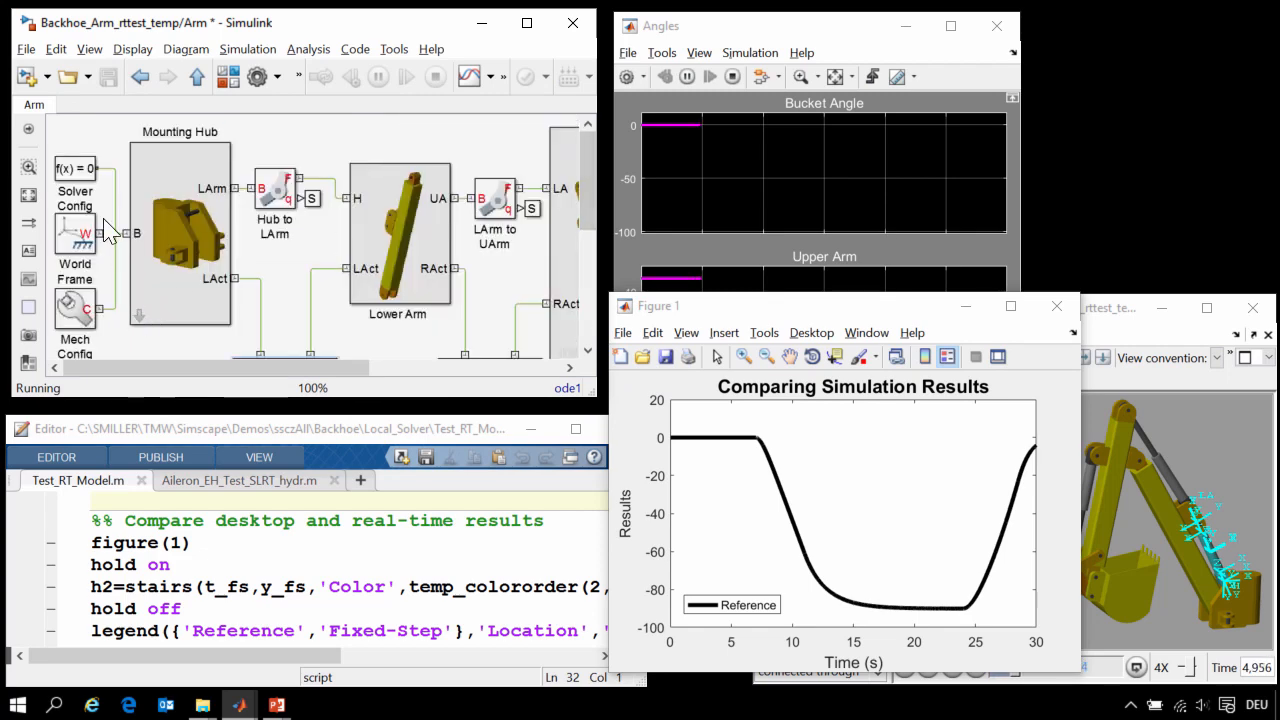
double_click(75, 168)
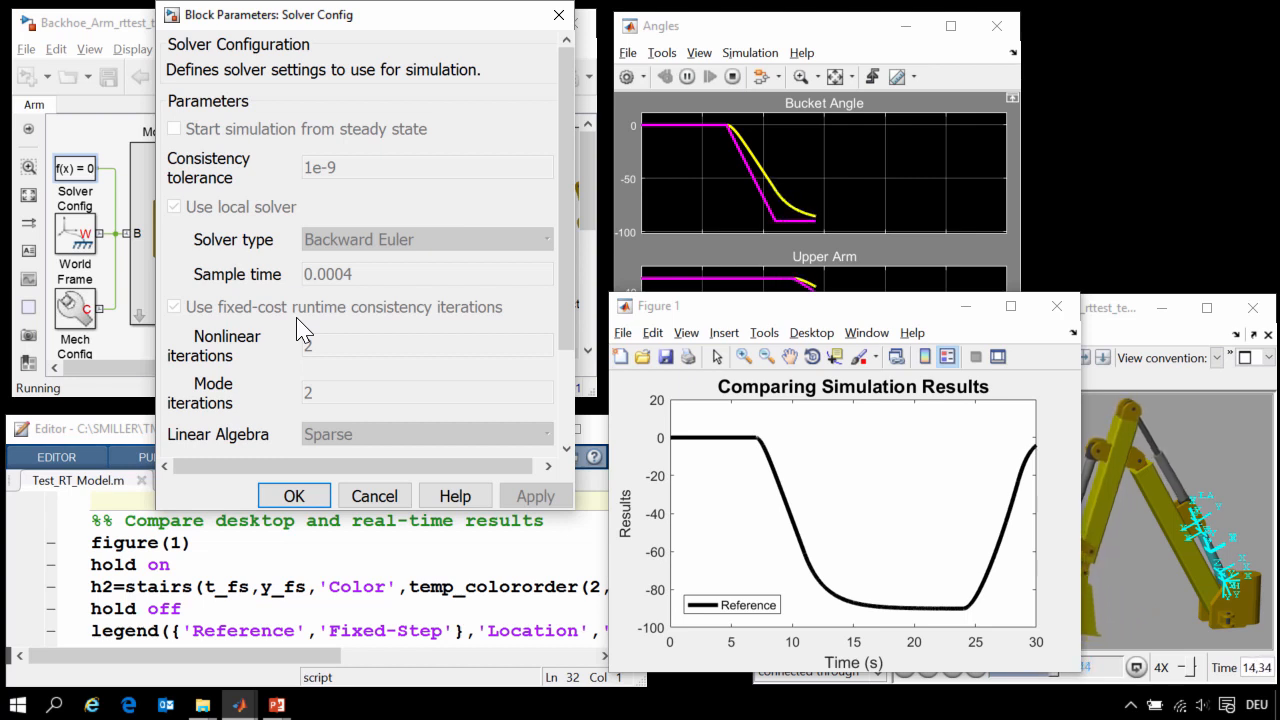
click(558, 16)
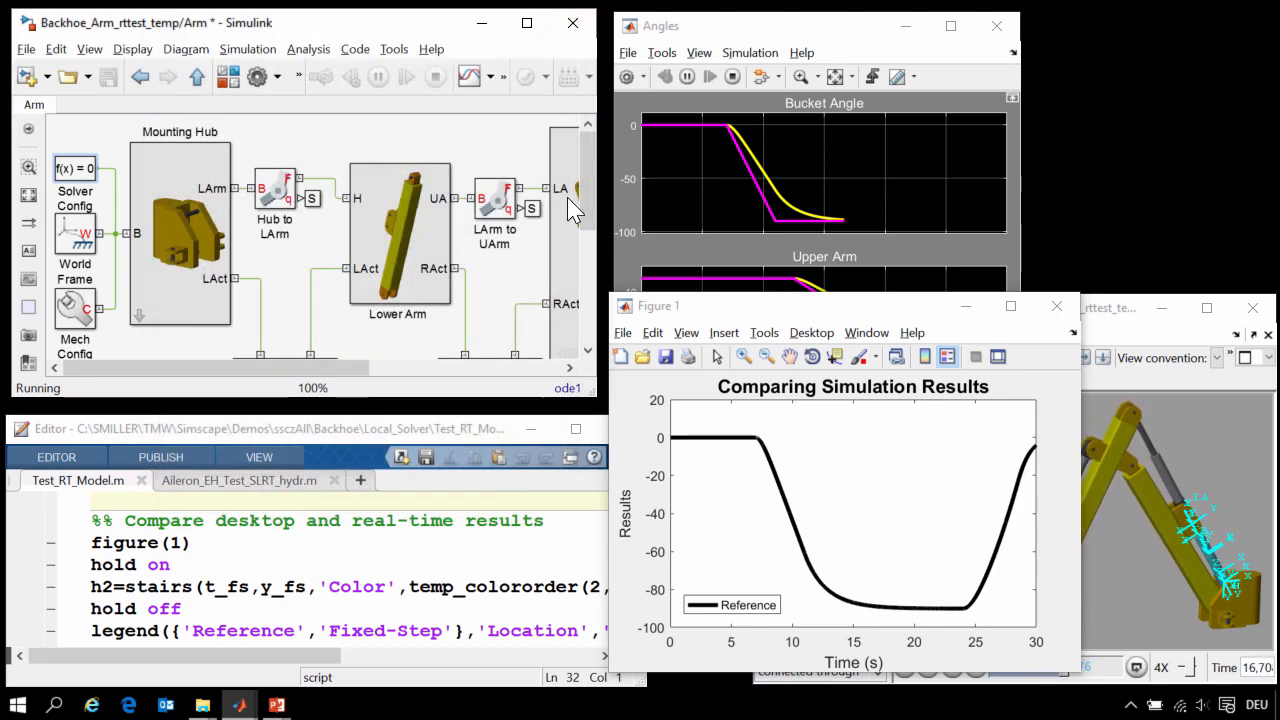
key(Escape)
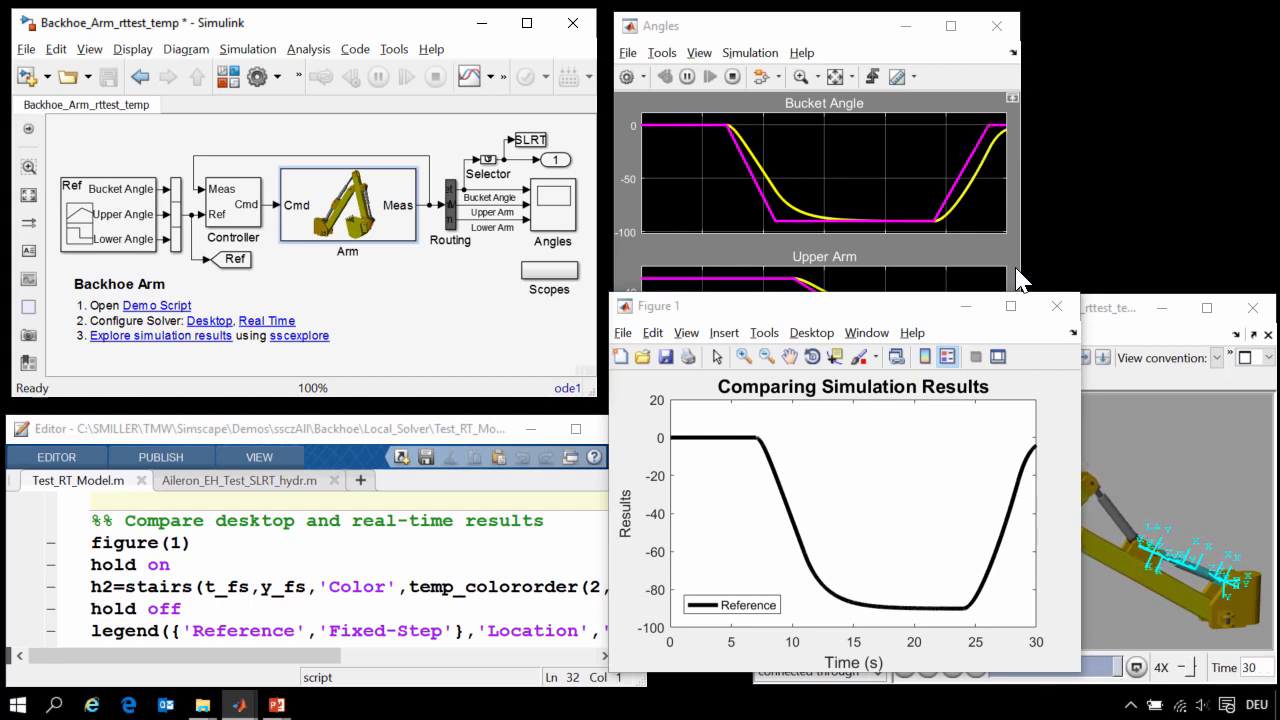
- Run the section comparing desktop and real-time results, and magnify the curves in Figure 1 where the bucket angle starts to fall
click(463, 540)
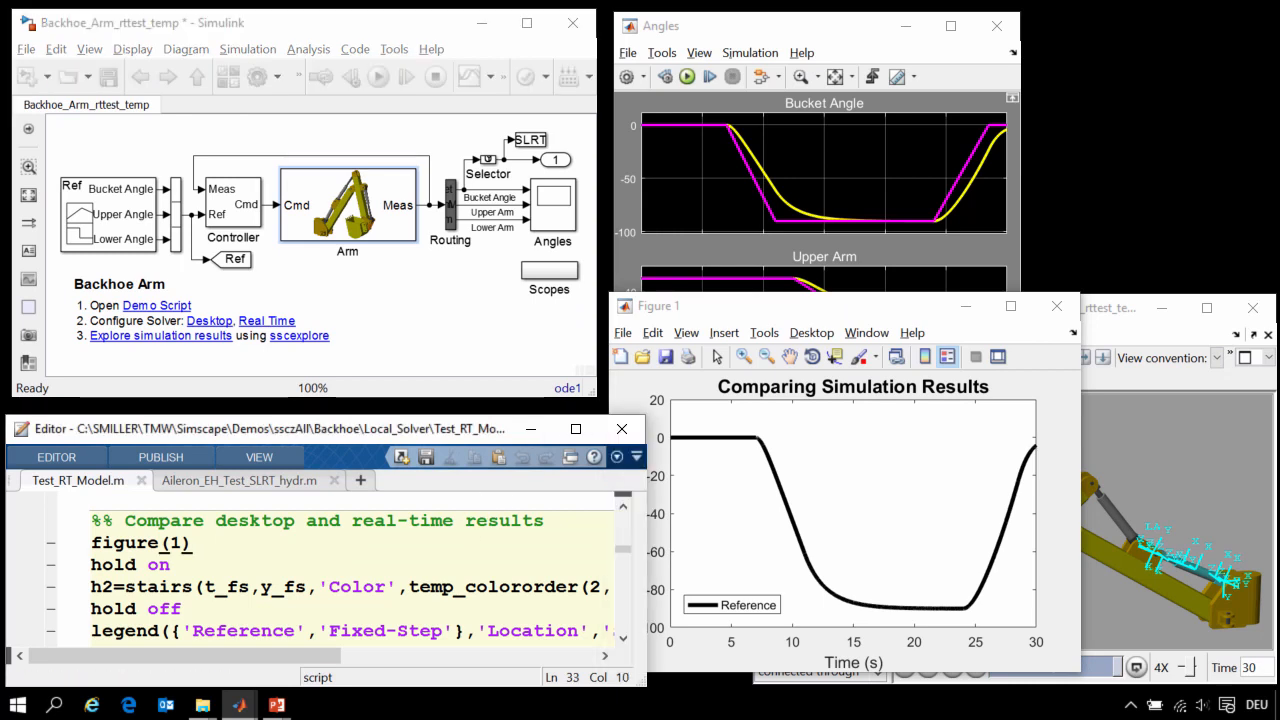
key(ctrl+shift+Return)
click(743, 356)
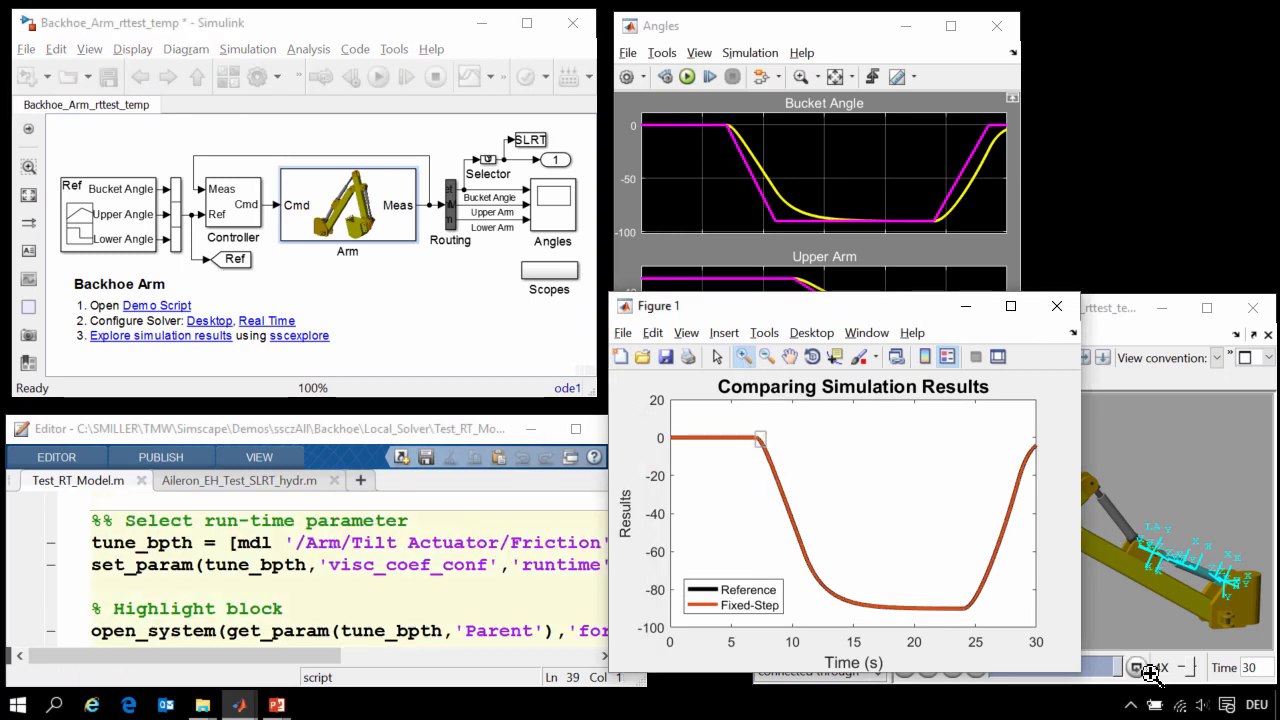
drag(756, 434, 765, 449)
drag(720, 486, 828, 529)
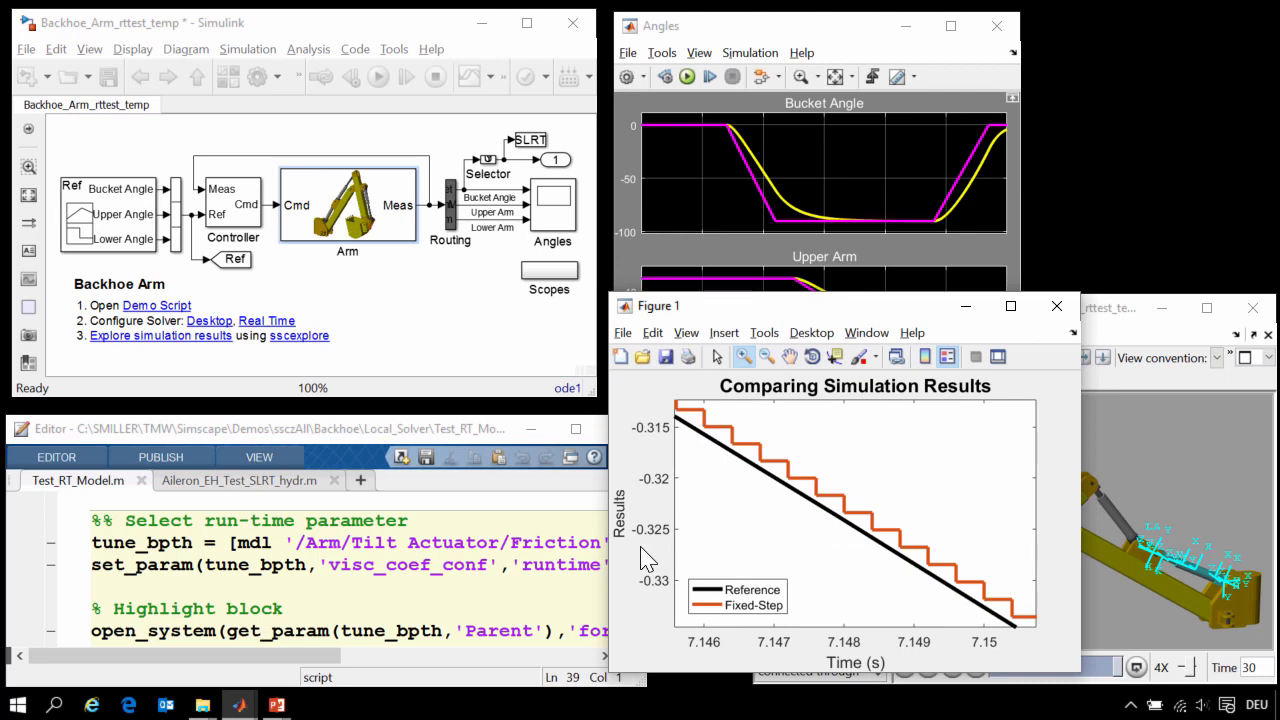
- Run the section that selects the run-time parameter, and locate the Friction block and Hydraulic Cylinder in the Tilt Actuator subsystem
click(531, 527)
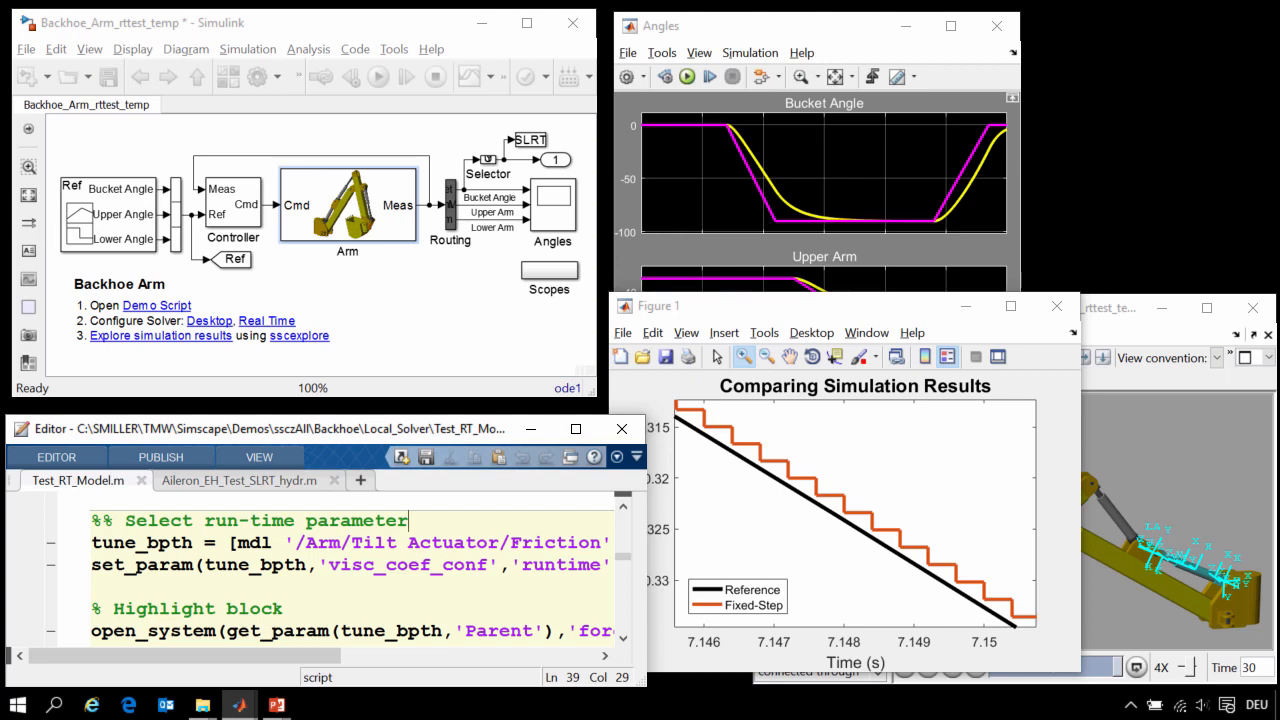
key(ctrl+shift+Return)
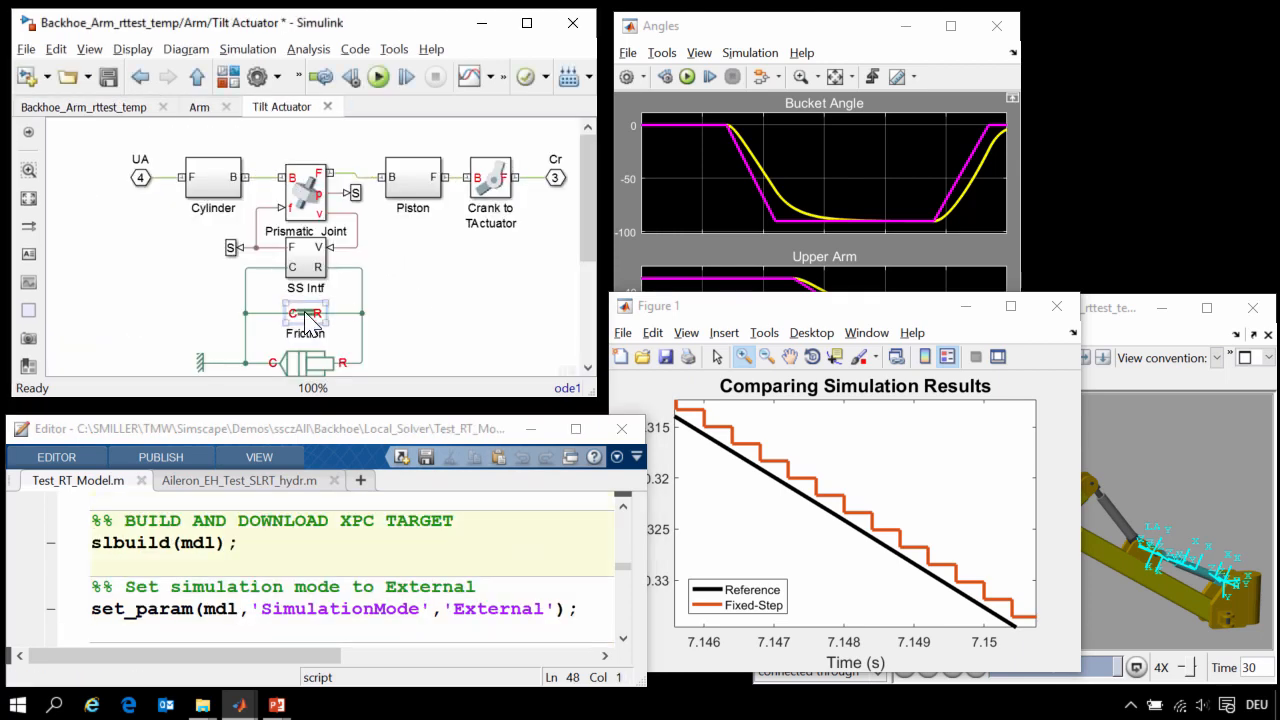
drag(586, 243, 589, 266)
click(313, 287)
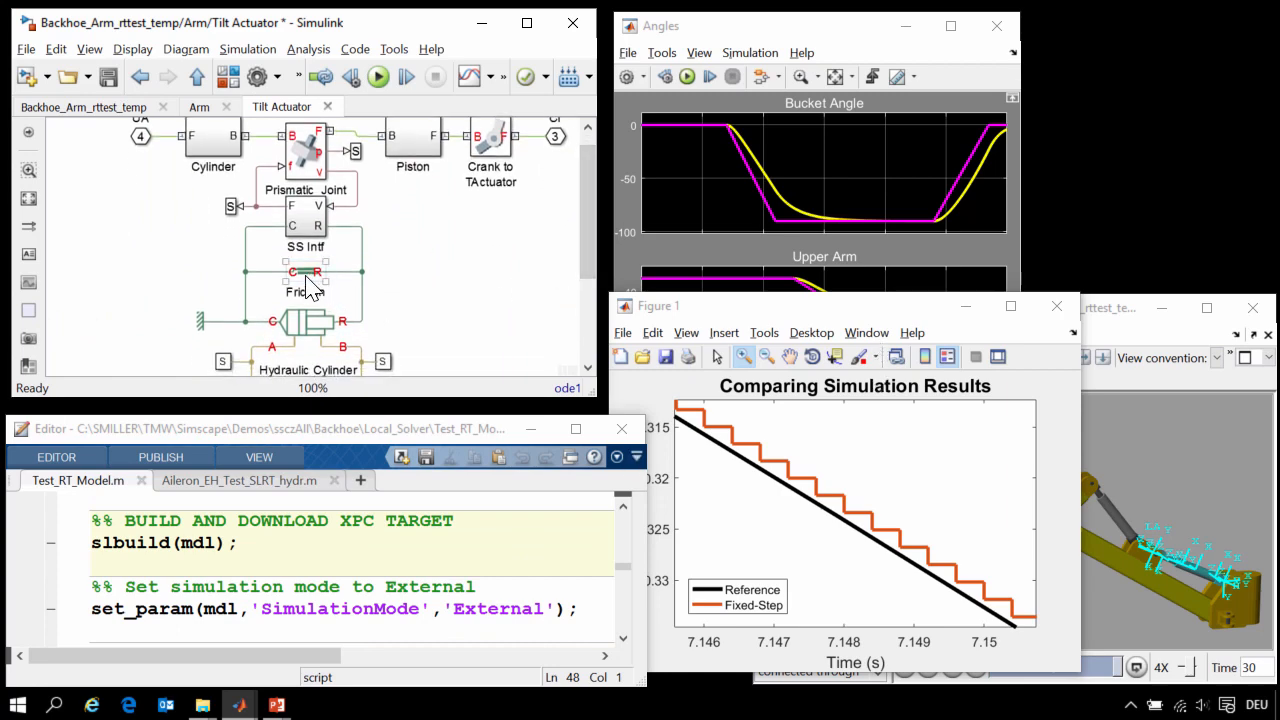
click(309, 338)
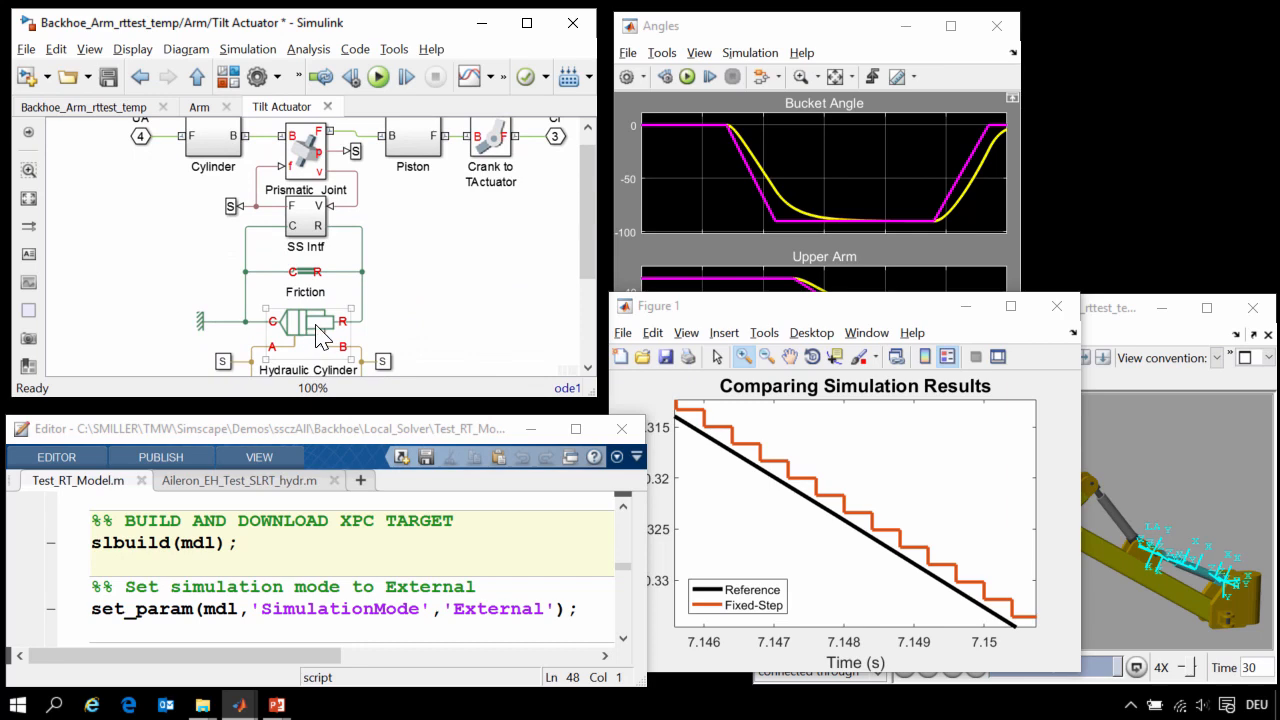
click(386, 298)
- Set the Friction block's viscous friction coefficient to Run-time, confirm its parameters, and return to the model's top level
double_click(328, 290)
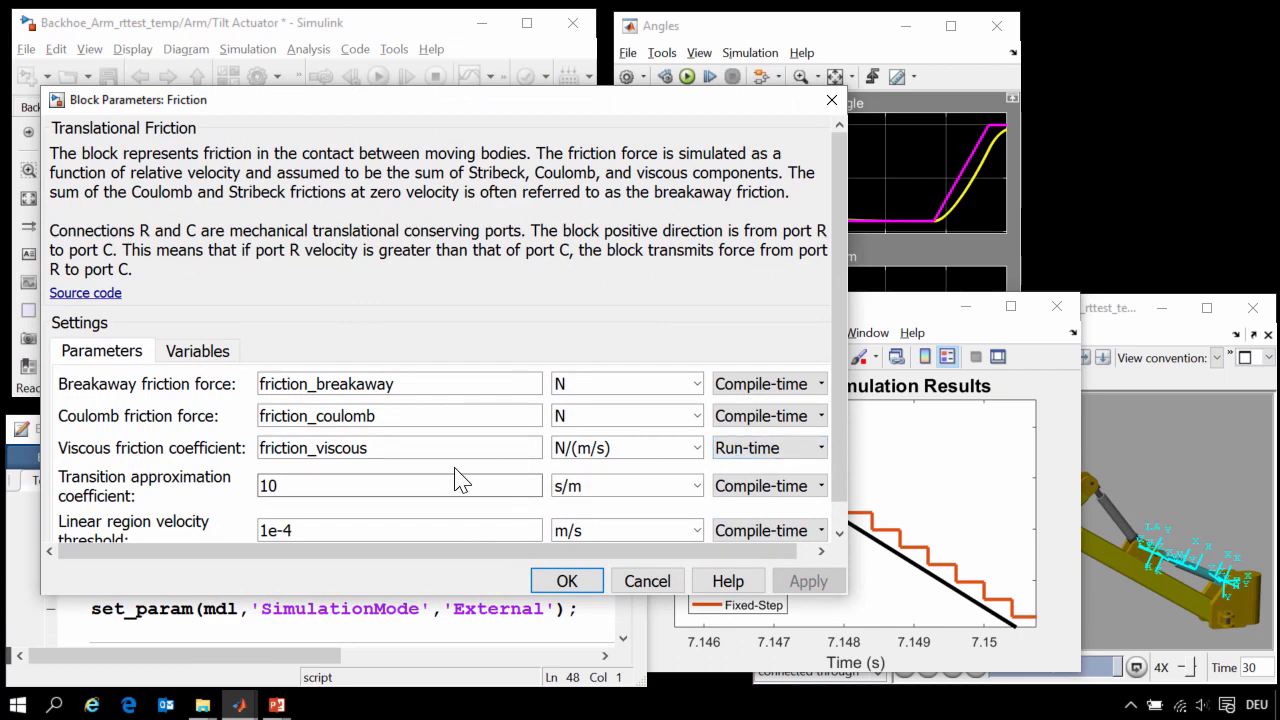
click(817, 449)
click(790, 489)
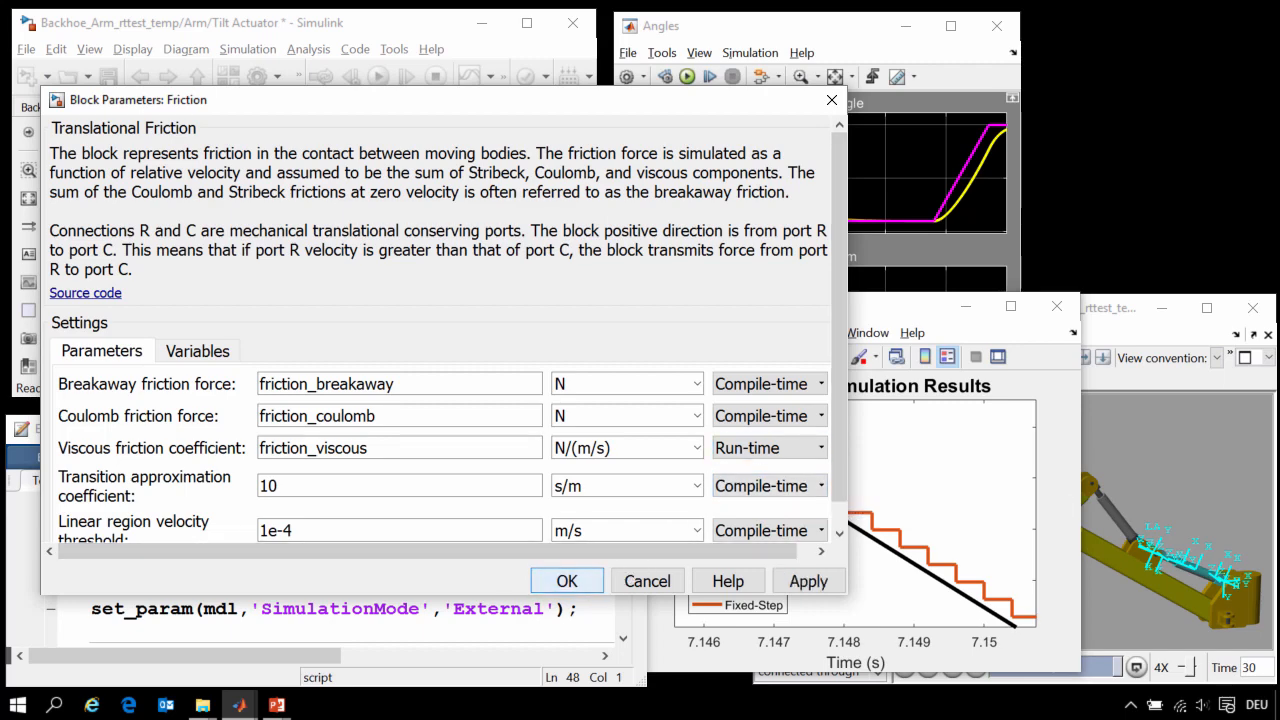
click(567, 581)
key(Escape)
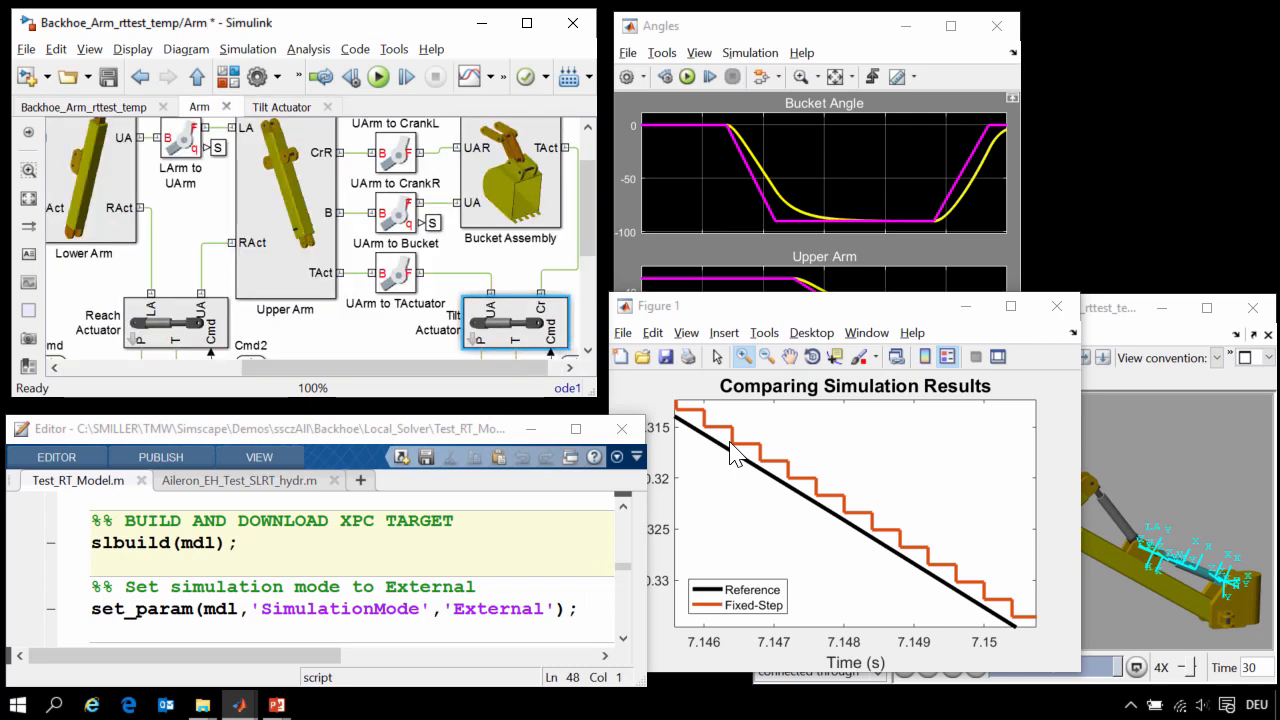
key(Escape)
- Run the script section that builds the model with slbuild and downloads it to the real-time target
click(531, 526)
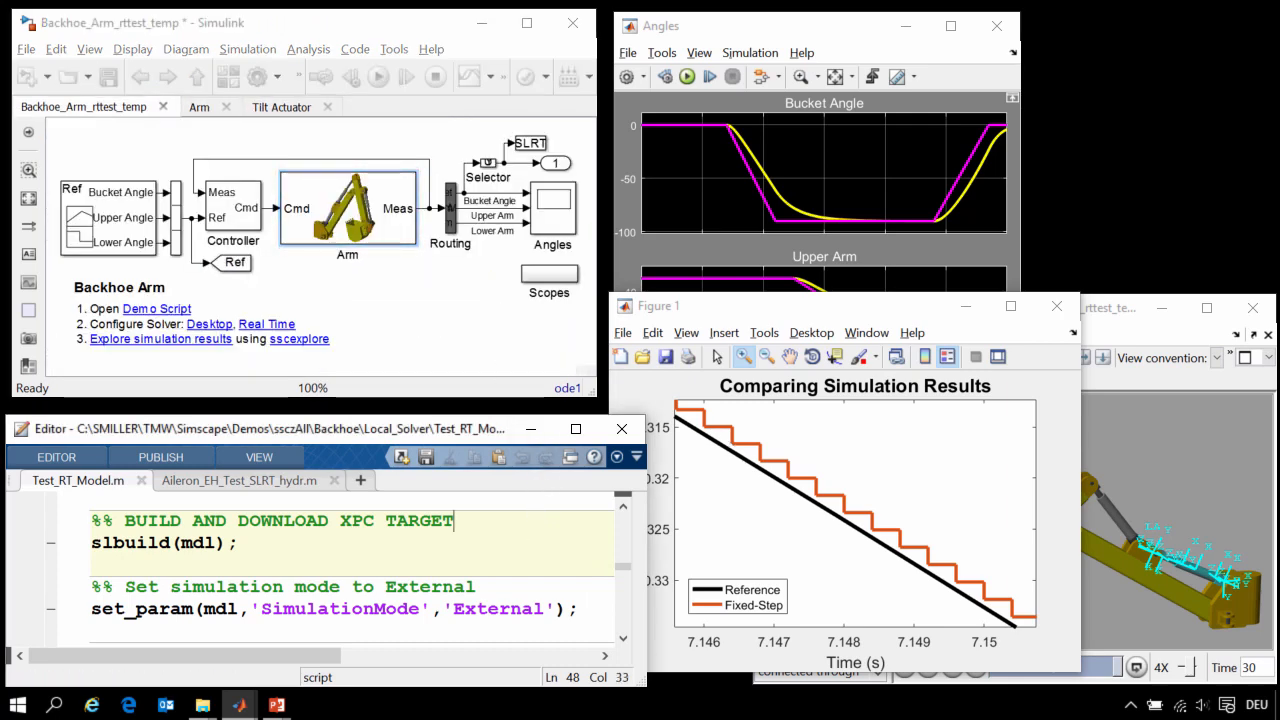
key(ctrl+shift+Return)
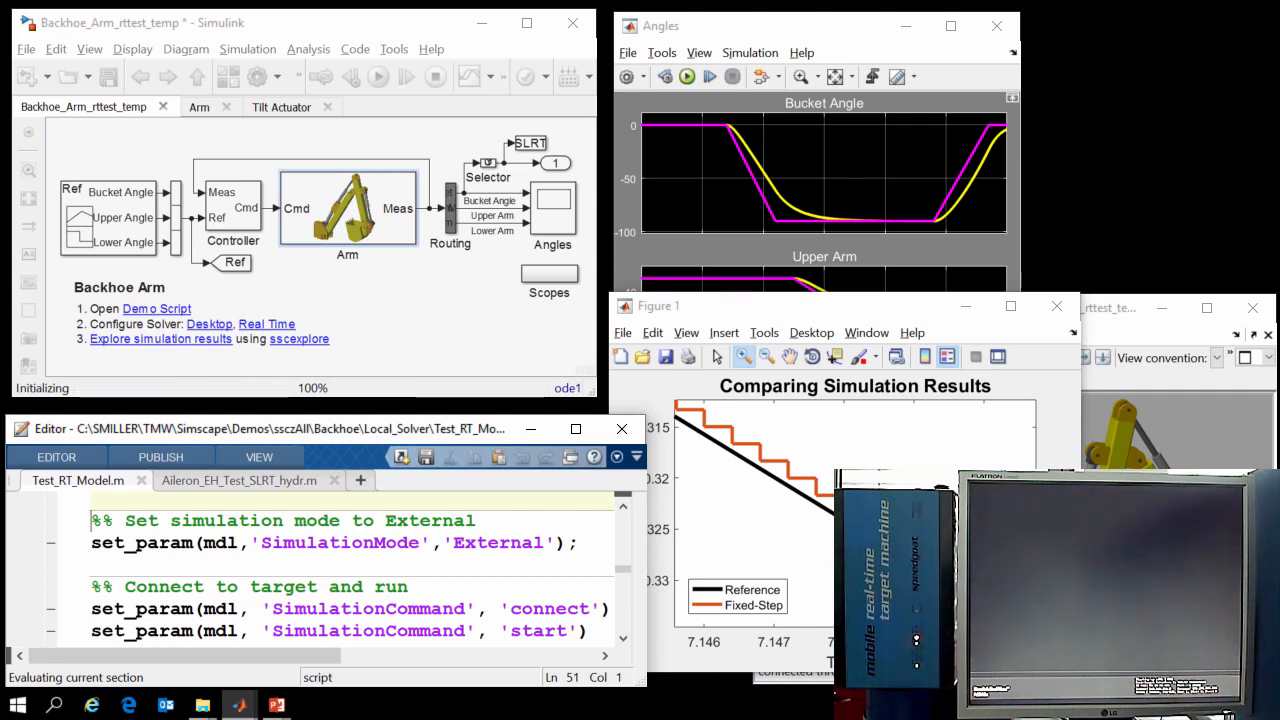
- Bring the Command Window to the front to check the output of the build and download to the real-time target
key(alt+Tab)
key(alt+Tab)
key(alt+Tab)
key(alt+Tab)
key(alt+Tab)
key(alt+Tab)
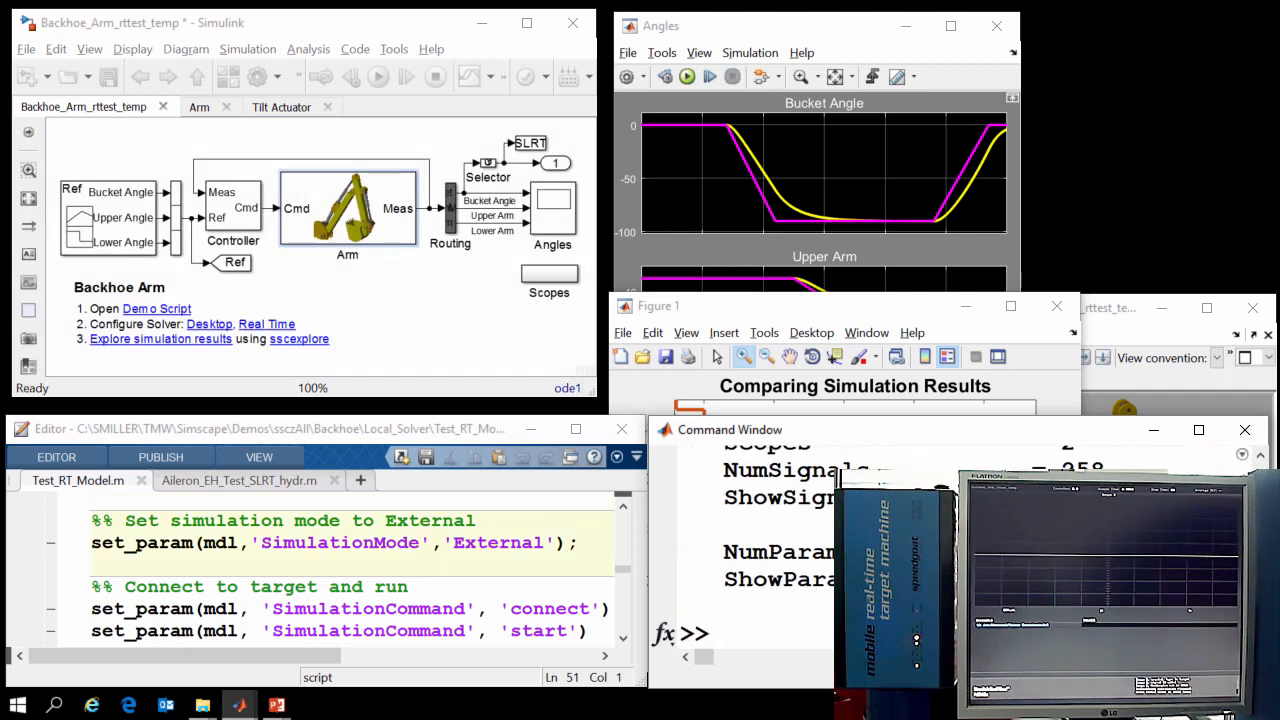
- Run the script sections that set the simulation mode to External, connect to the target and start the real-time simulation
click(593, 538)
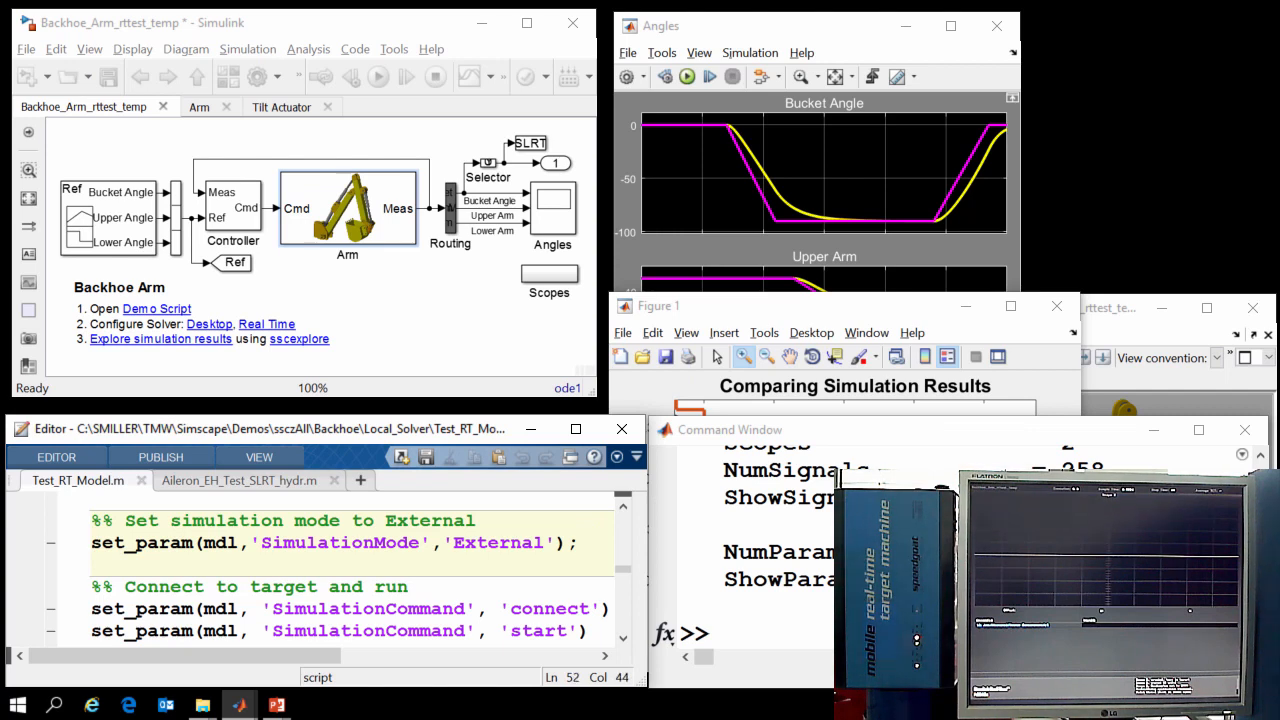
key(ctrl+shift+Return)
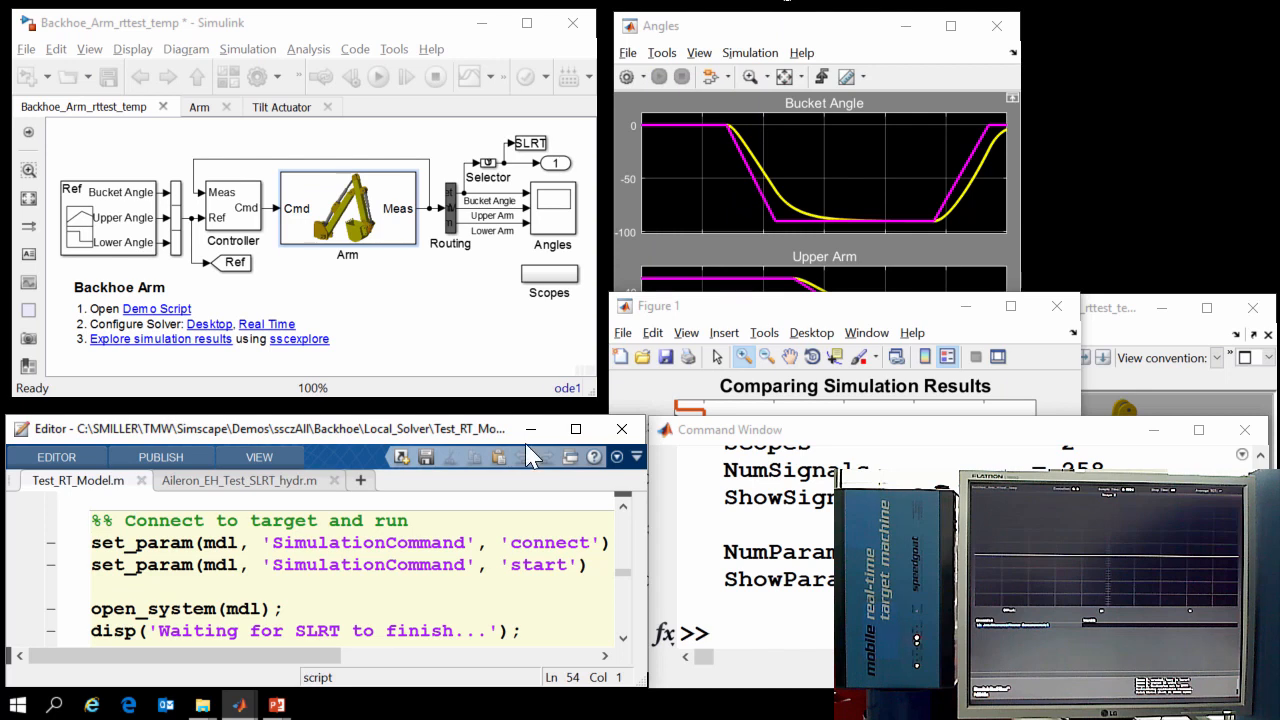
key(ctrl+shift+Return)
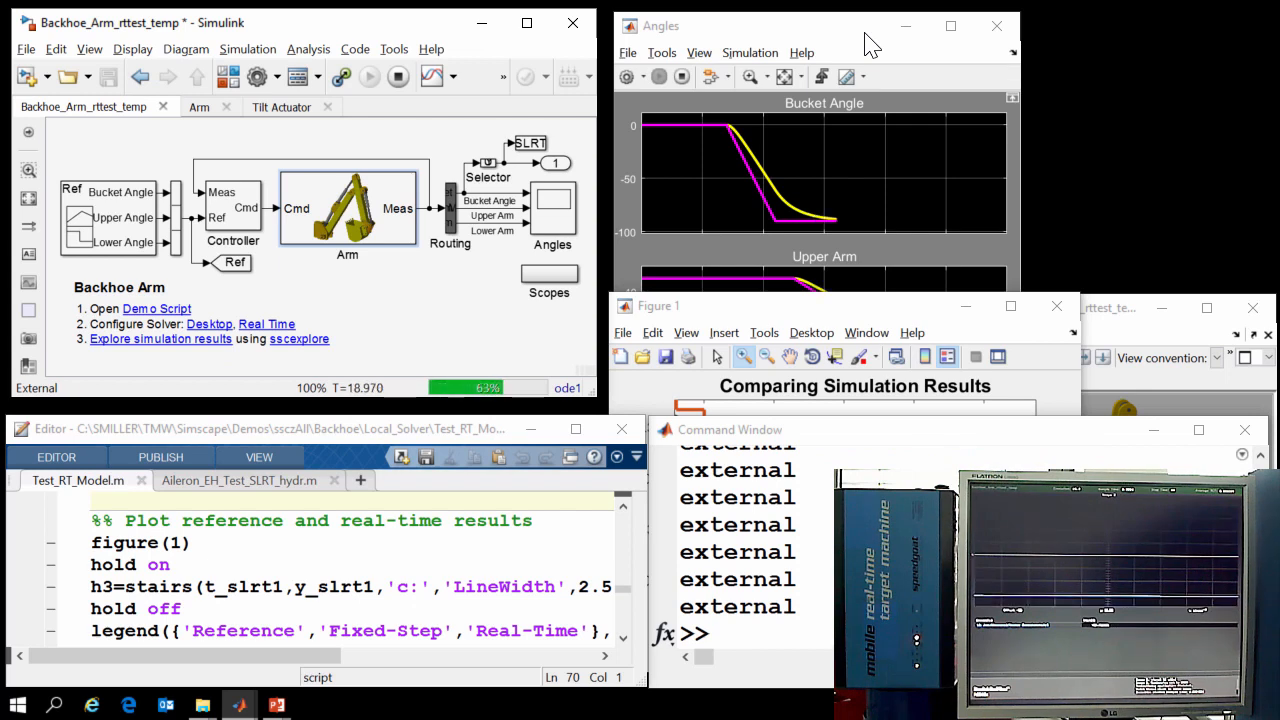
- Run the section that adds the real-time results to the reference and fixed-step curves in Figure 1
click(818, 305)
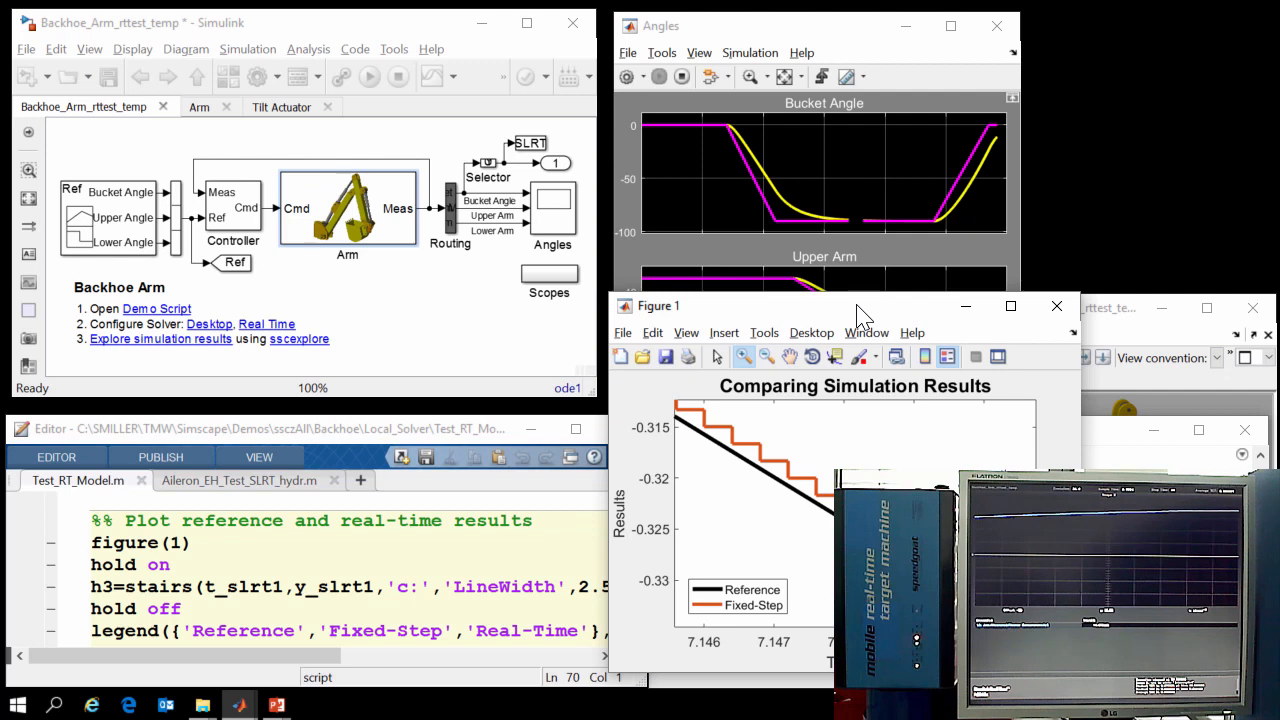
click(189, 542)
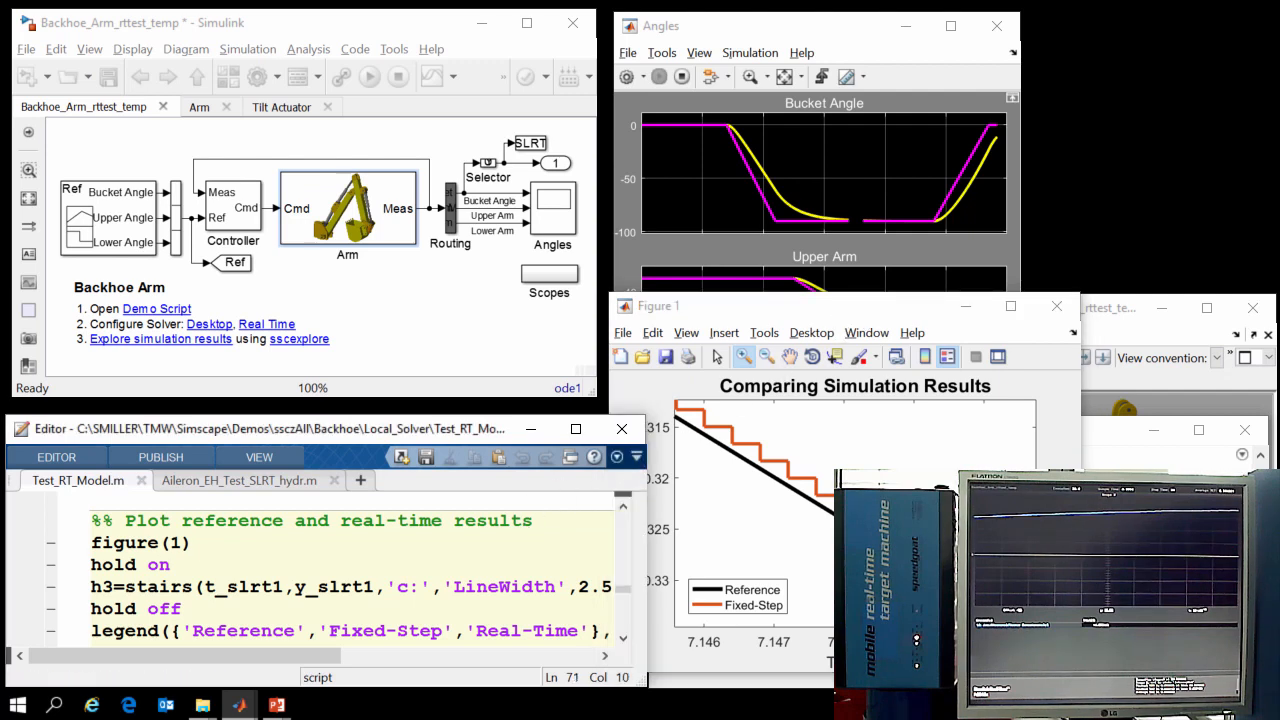
key(ctrl+shift+Return)
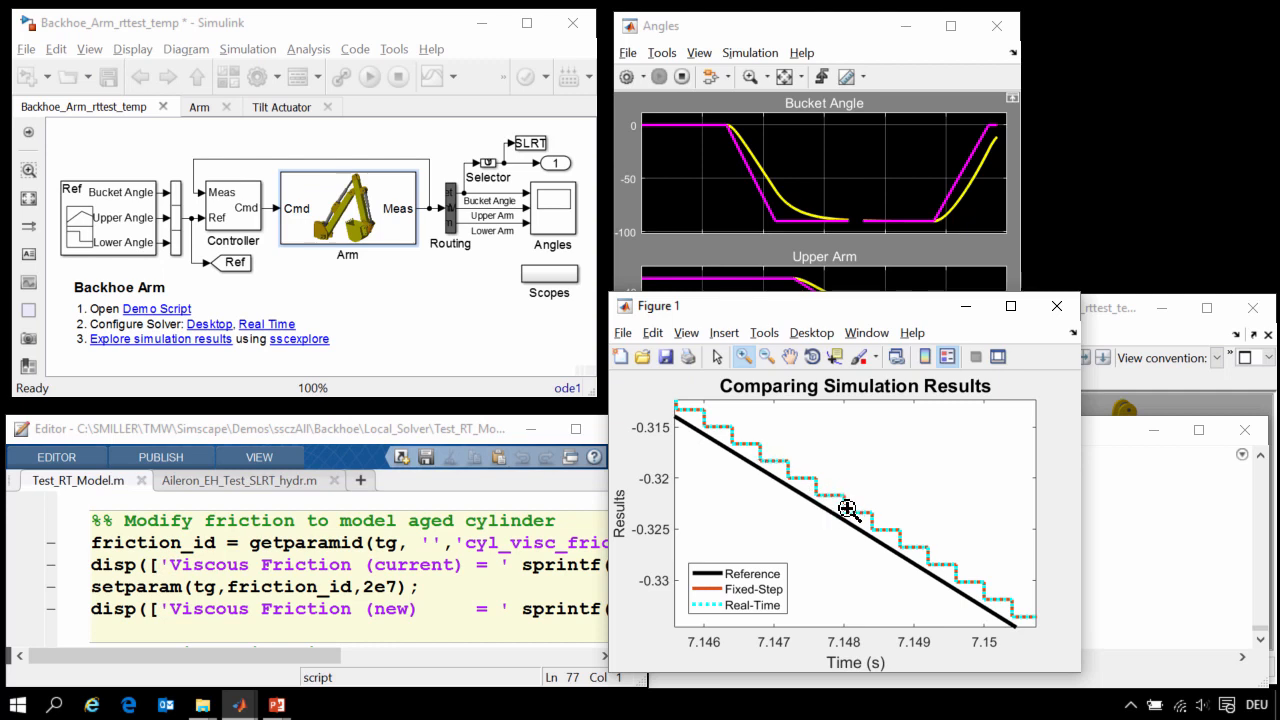
- Run the section that sets the aged cylinder's viscous friction to 2e7 on the target, and show its Command Window output
click(497, 587)
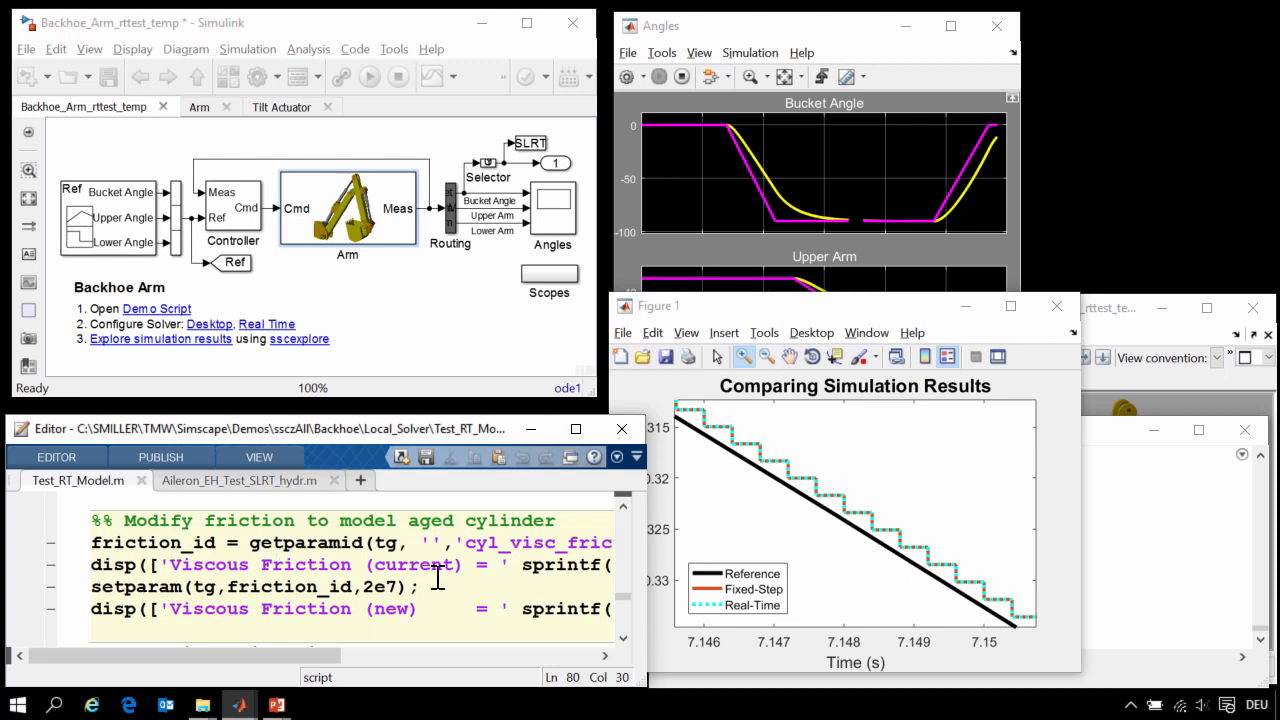
key(ctrl+shift+Return)
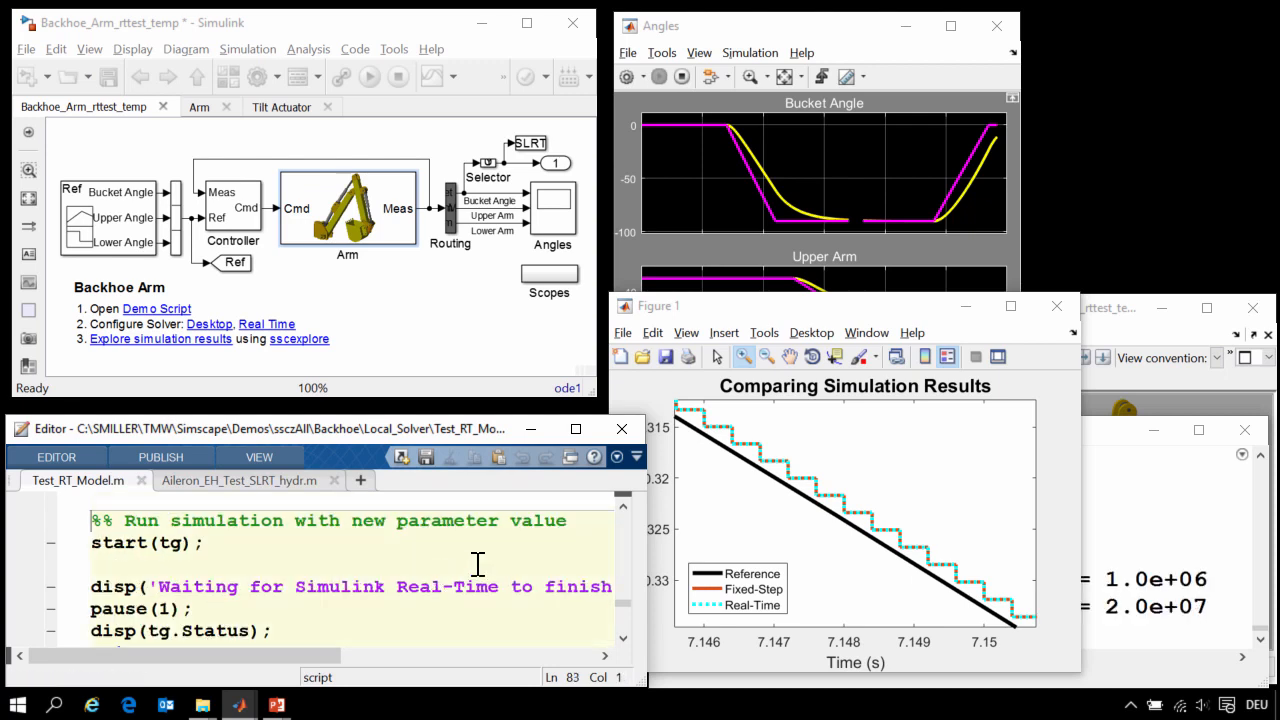
click(1117, 443)
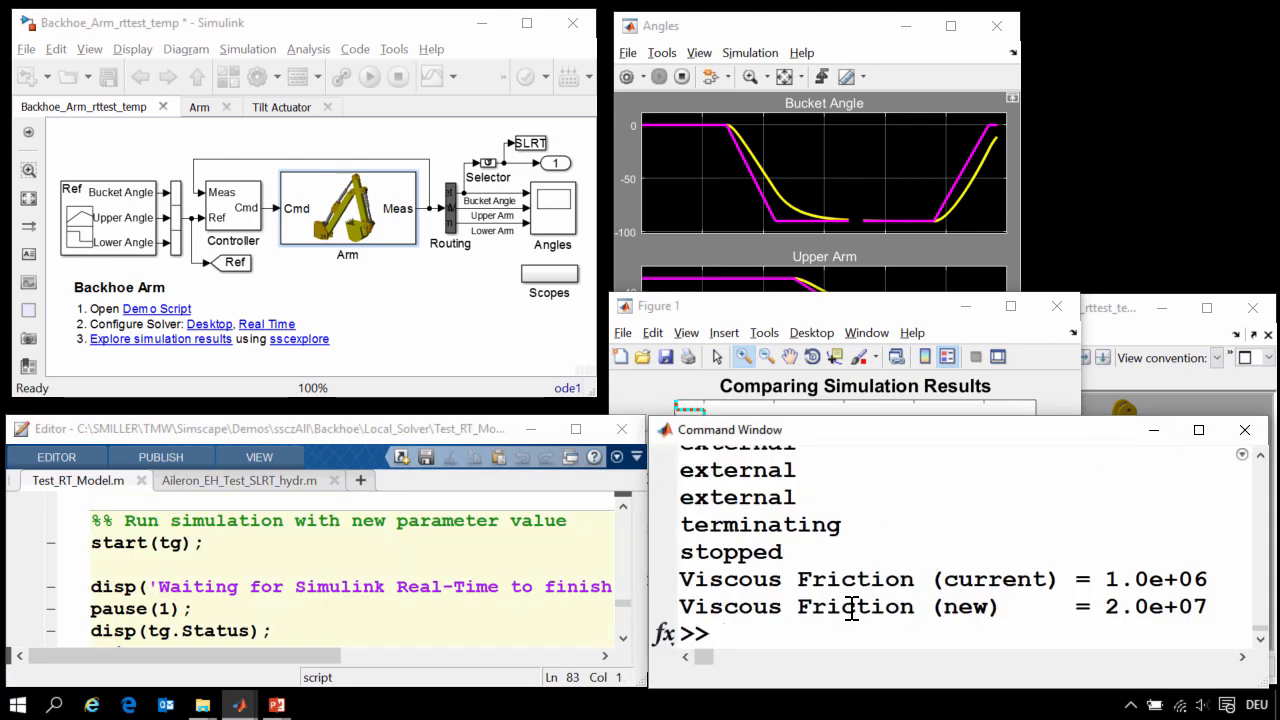
- Run the section that starts the real-time simulation on the target with the new friction parameter value
click(91, 565)
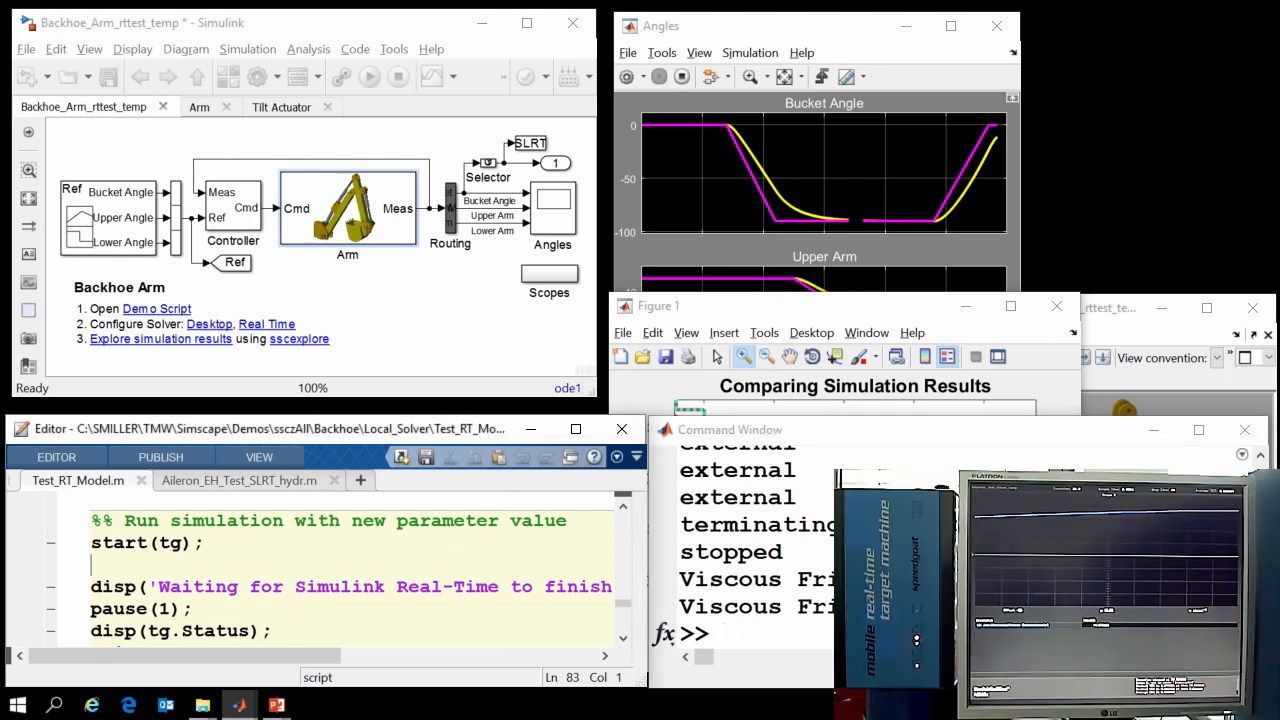
key(ctrl+shift+Return)
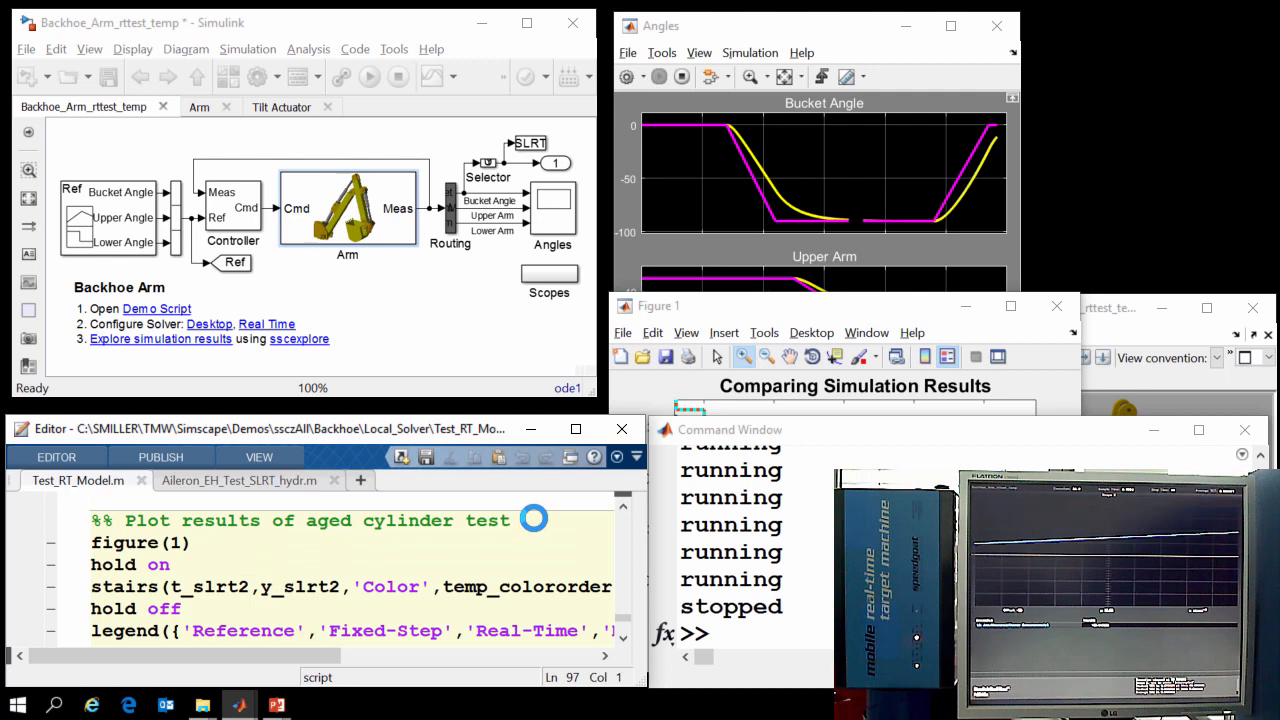
- Run the section that plots the aged cylinder test results, and zoom out Figure 1 to compare the complete curves
key(ctrl+shift+Return)
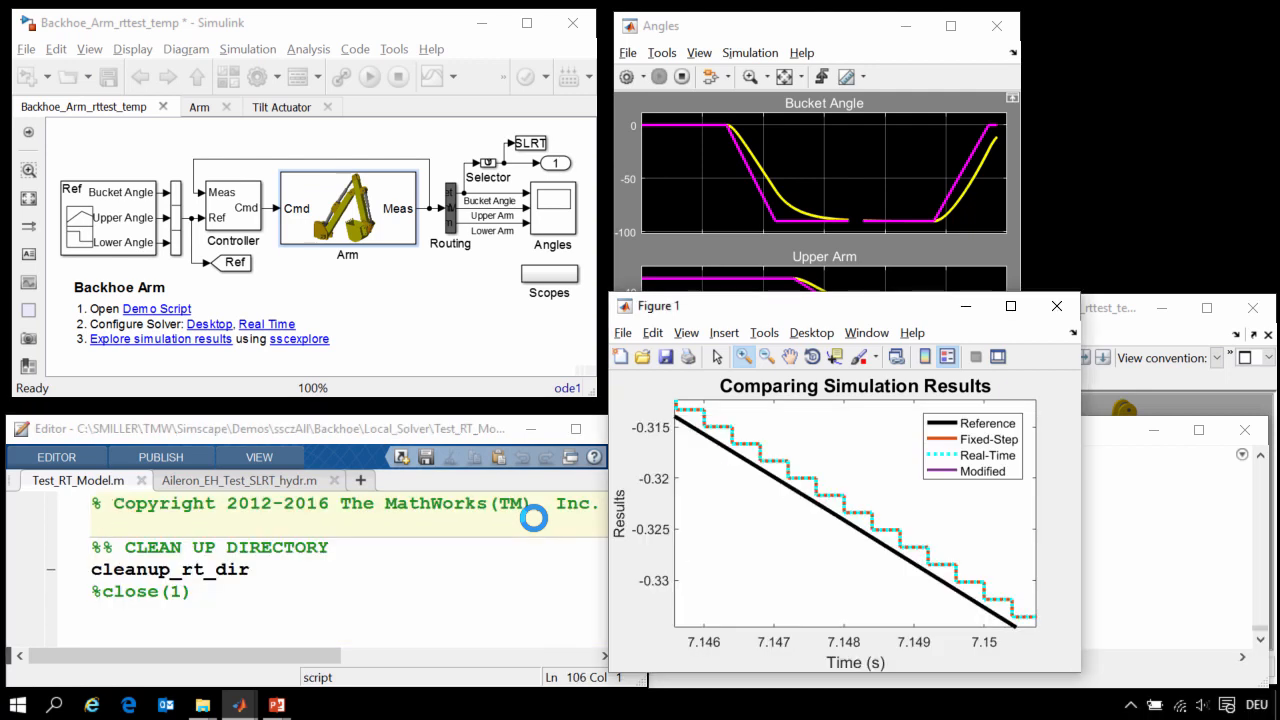
click(767, 358)
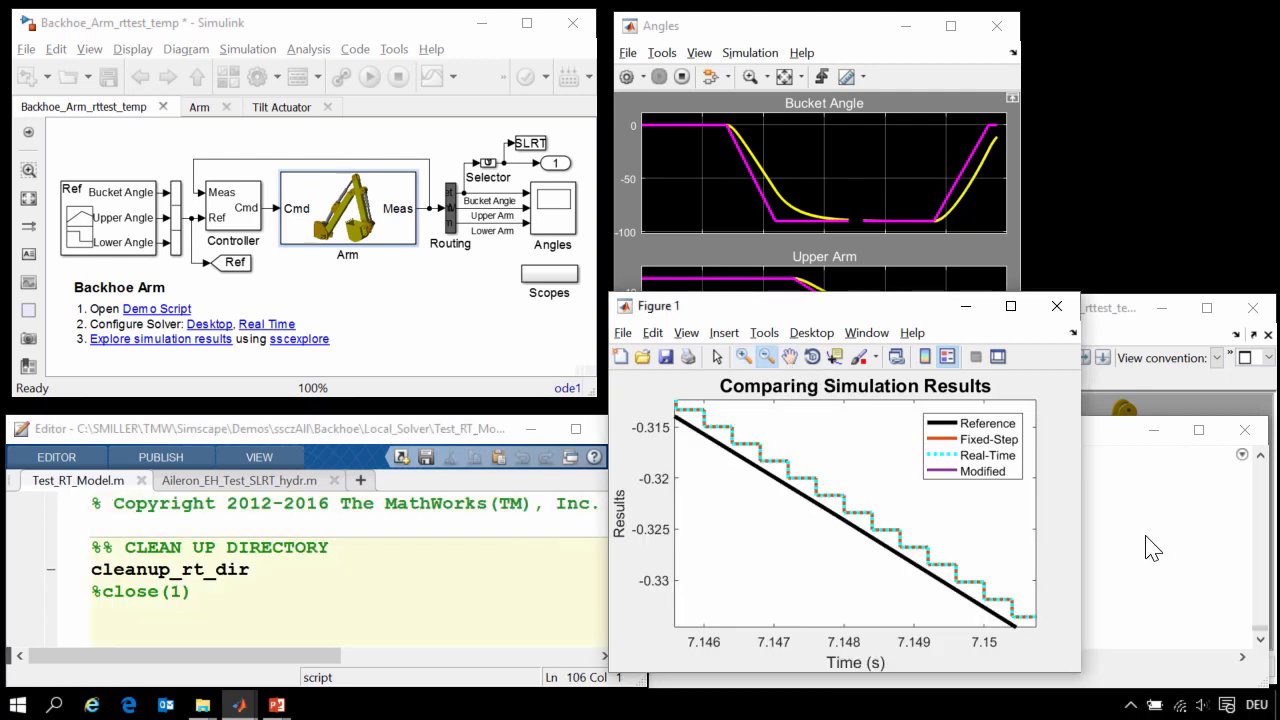
click(779, 449)
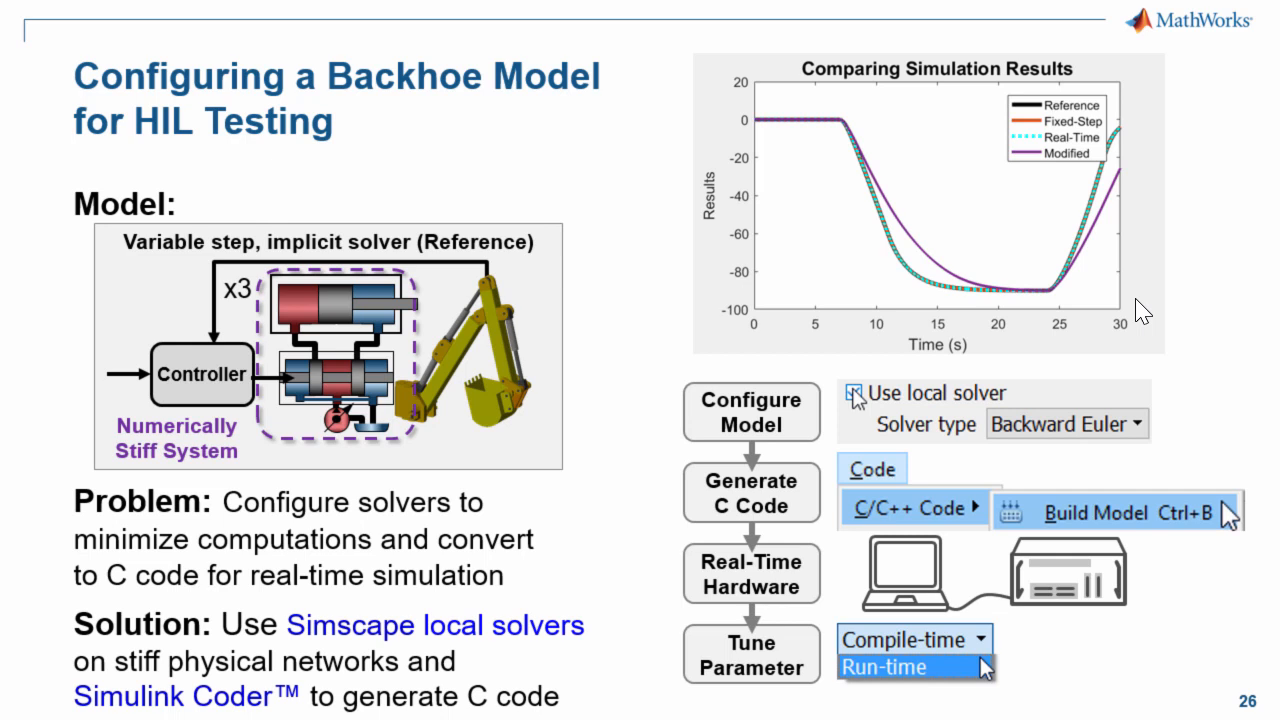
key(Right)
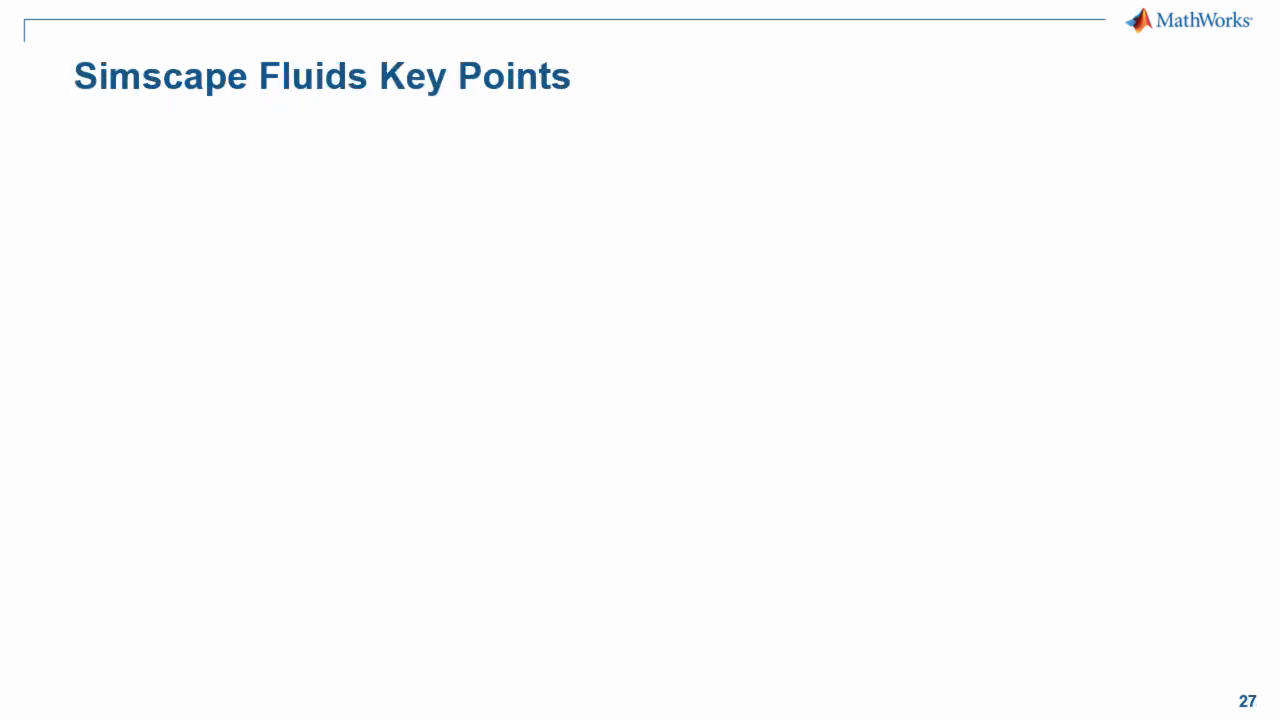
key(Right)
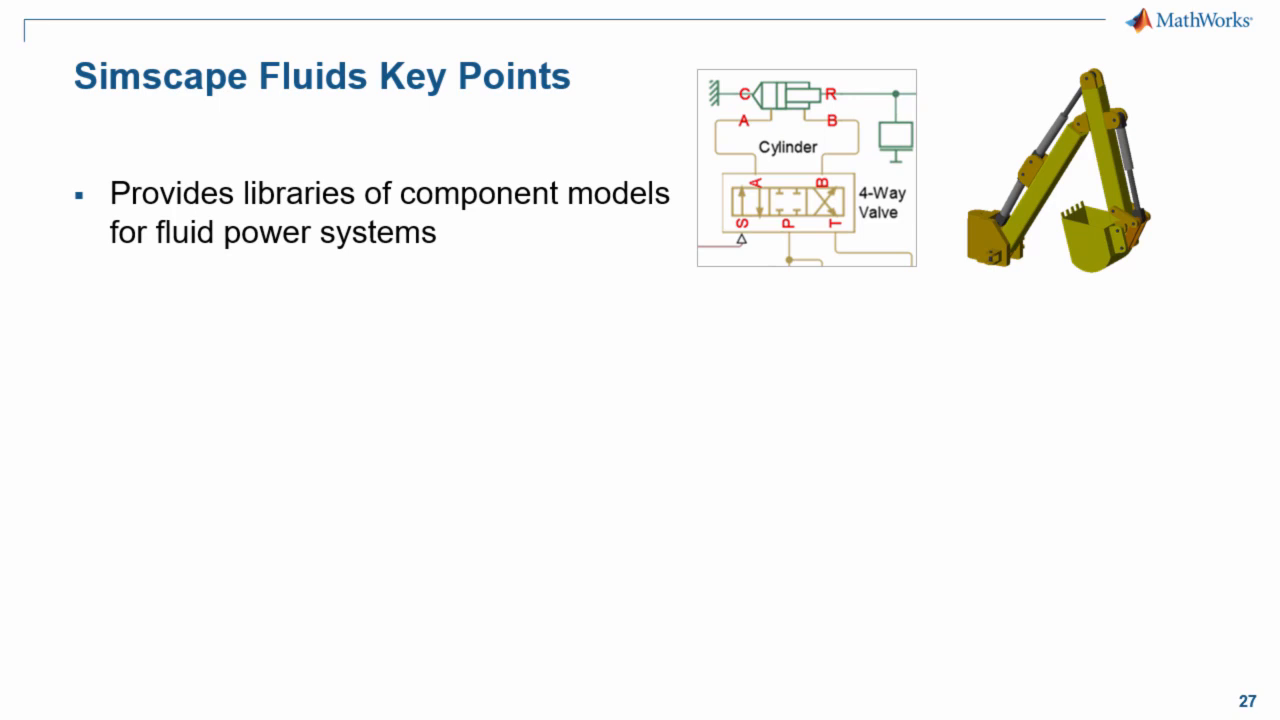
key(Right)
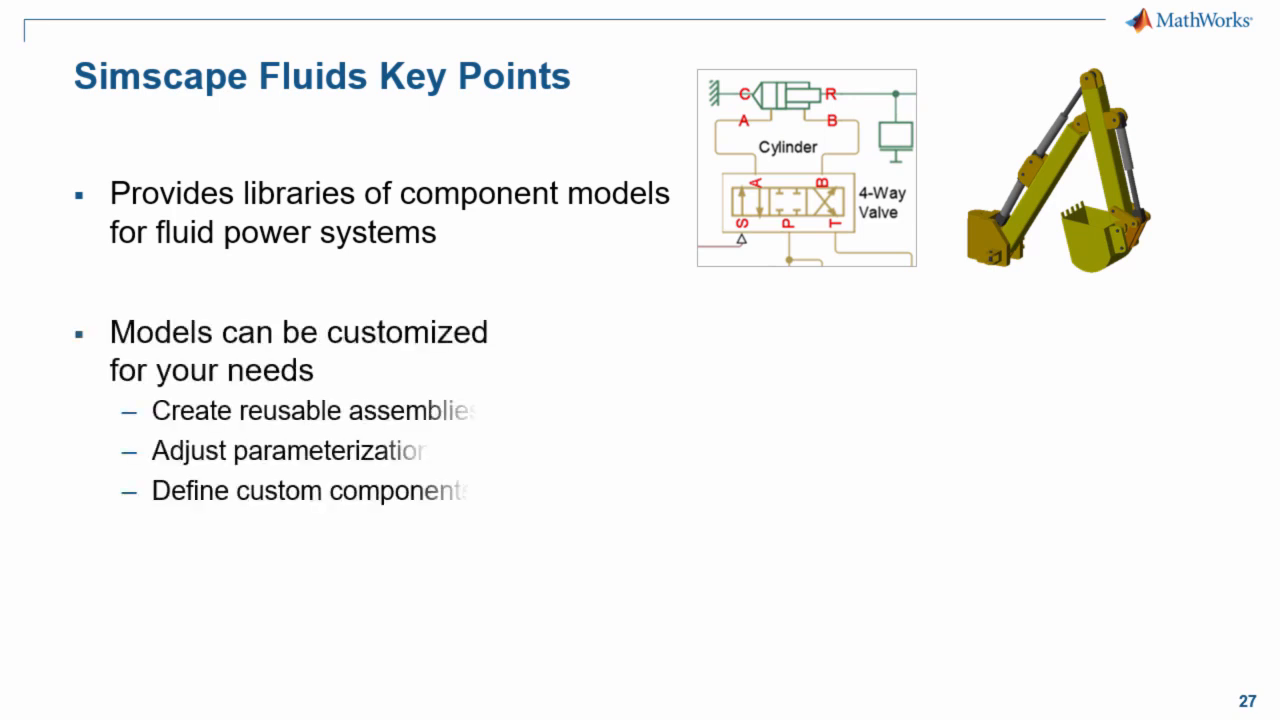